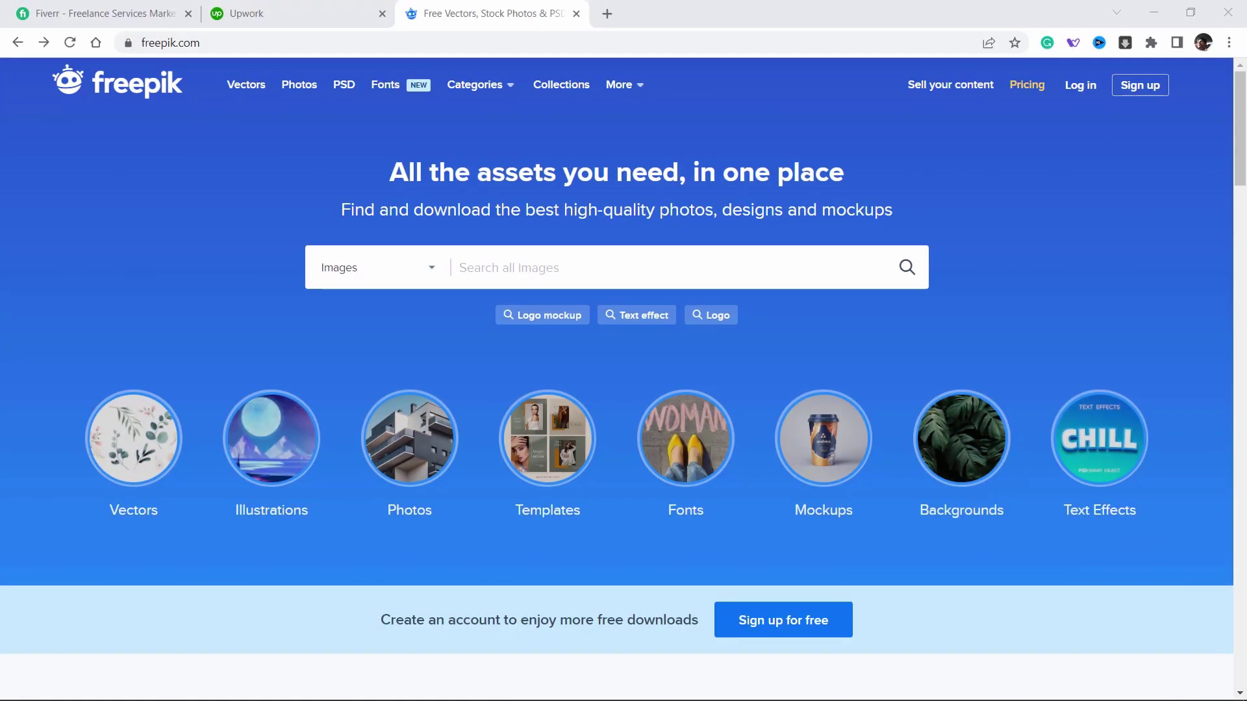
- Search Freepik for 'clock' and scroll through the results
{"action": "left_click", "coordinate": [573, 265]}
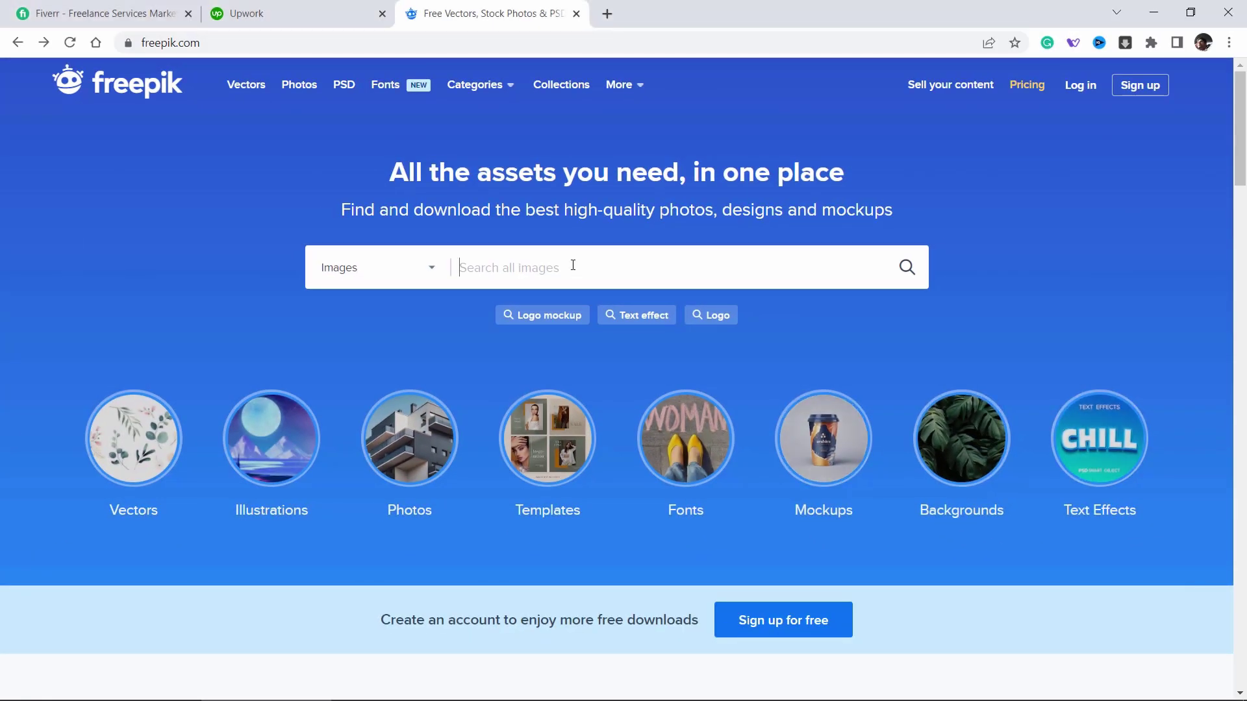
{"action": "type", "text": "clock"}
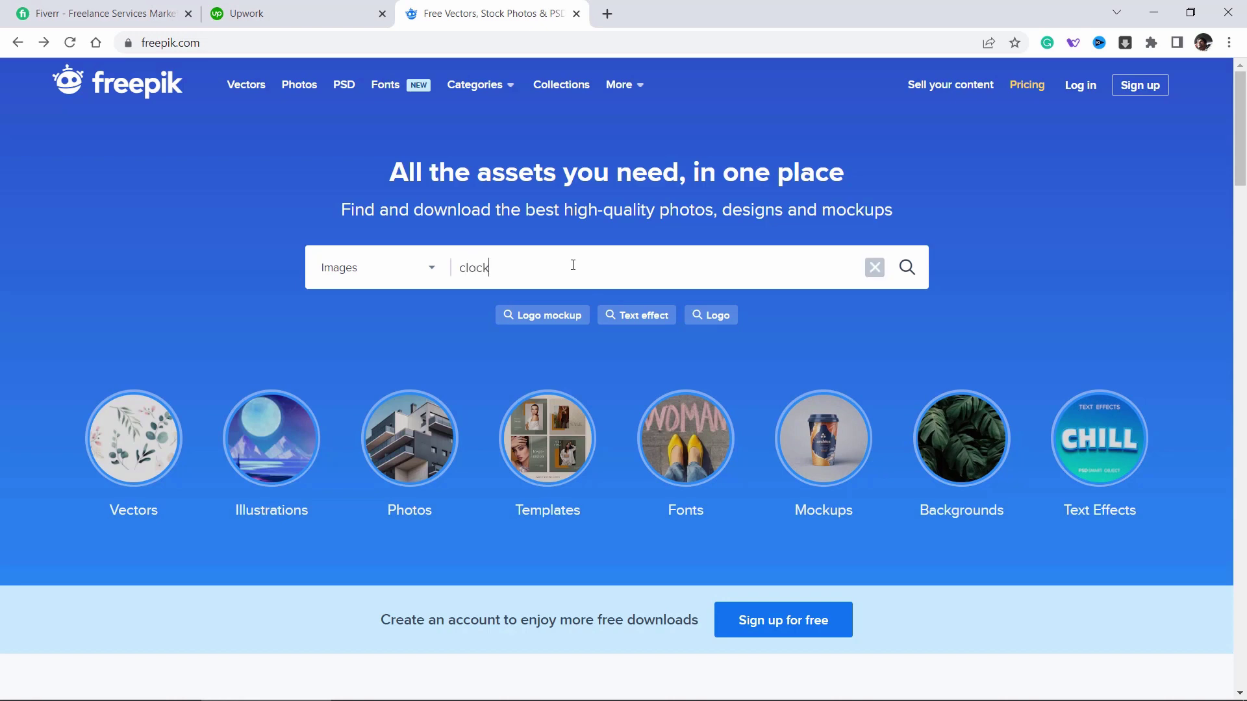
{"action": "key", "text": "Return"}
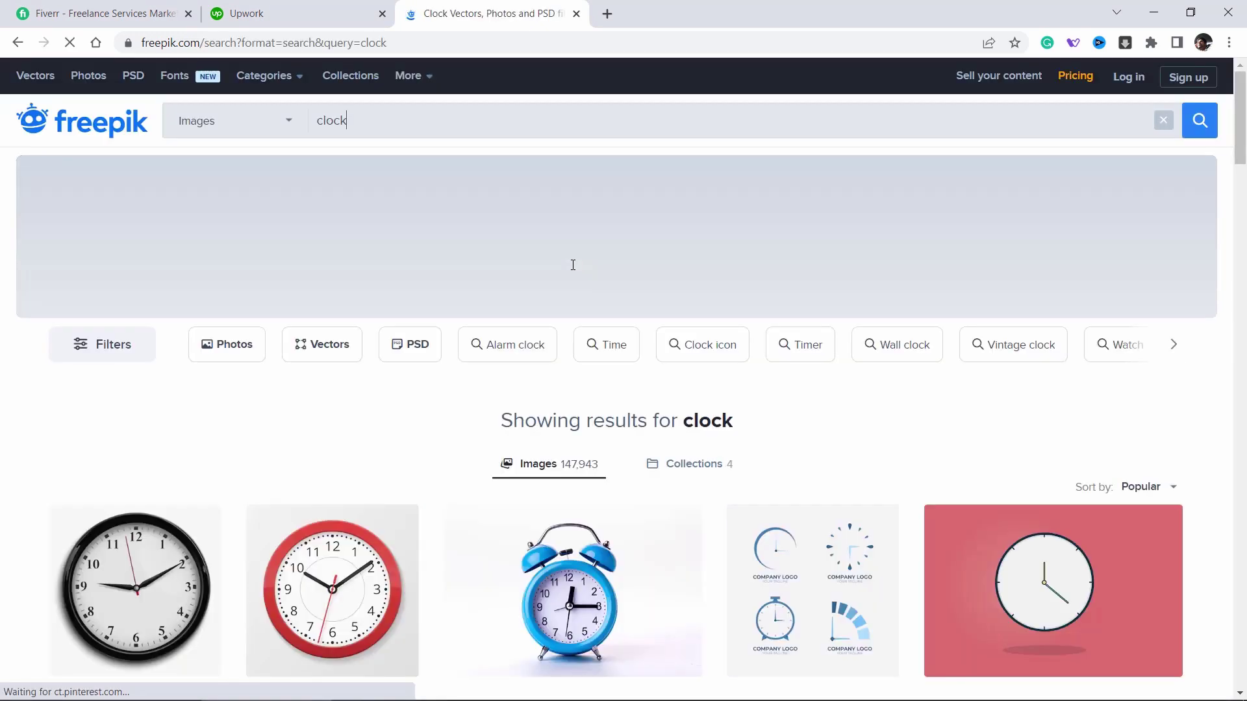
{"action": "scroll", "coordinate": [1245, 384], "scroll_direction": "down", "scroll_amount": 20}
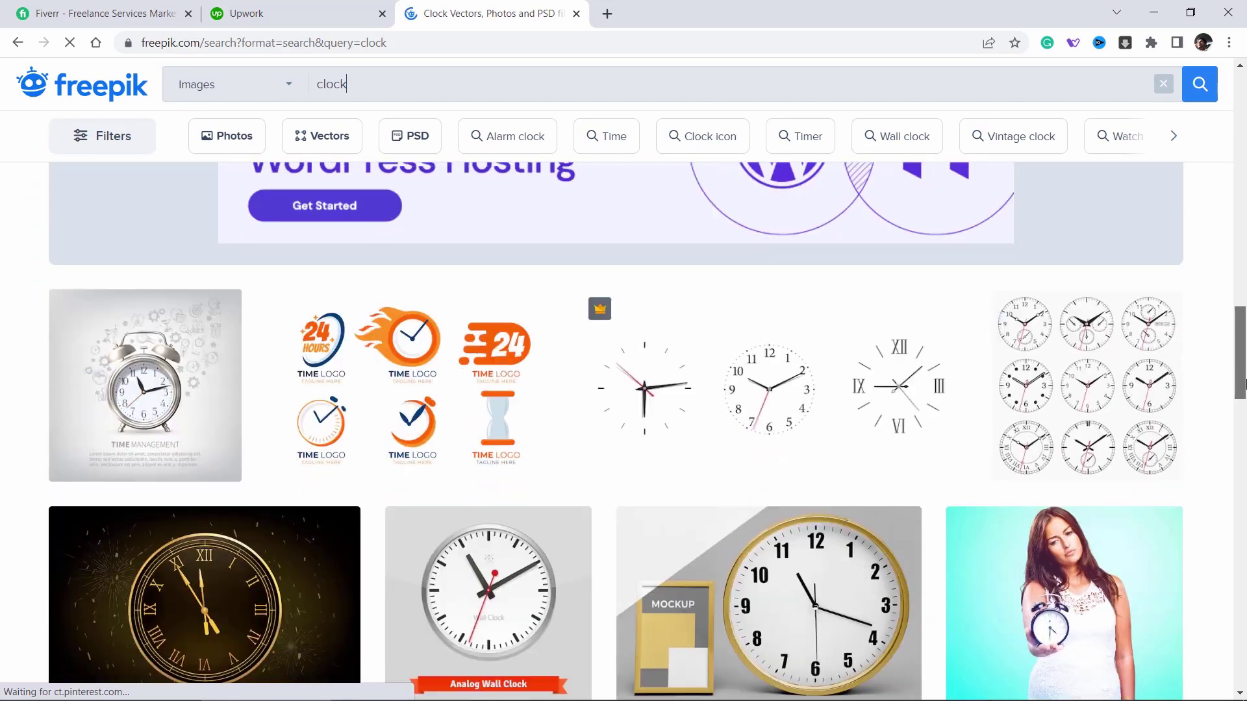
{"action": "left_click_drag", "start_coordinate": [1245, 385], "coordinate": [1209, 180]}
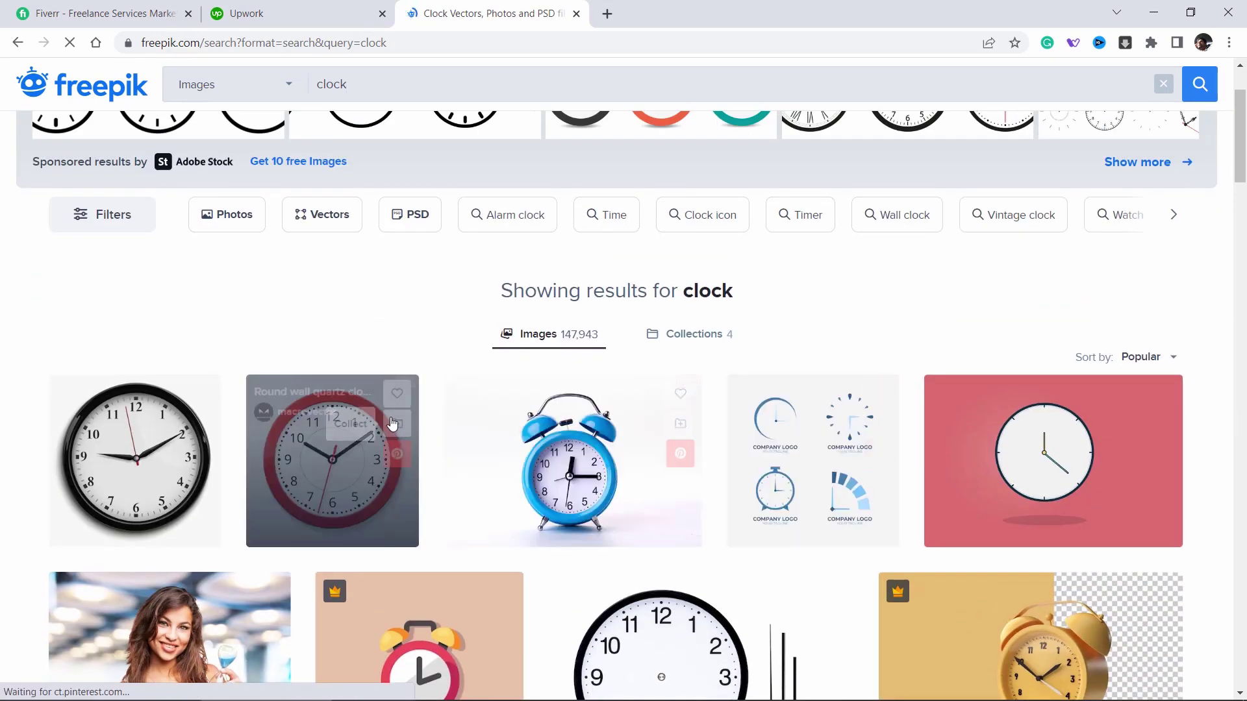
- Open the red round wall clock in a new tab and take its free download
{"action": "right_click", "coordinate": [339, 423]}
{"action": "left_click", "coordinate": [364, 431]}
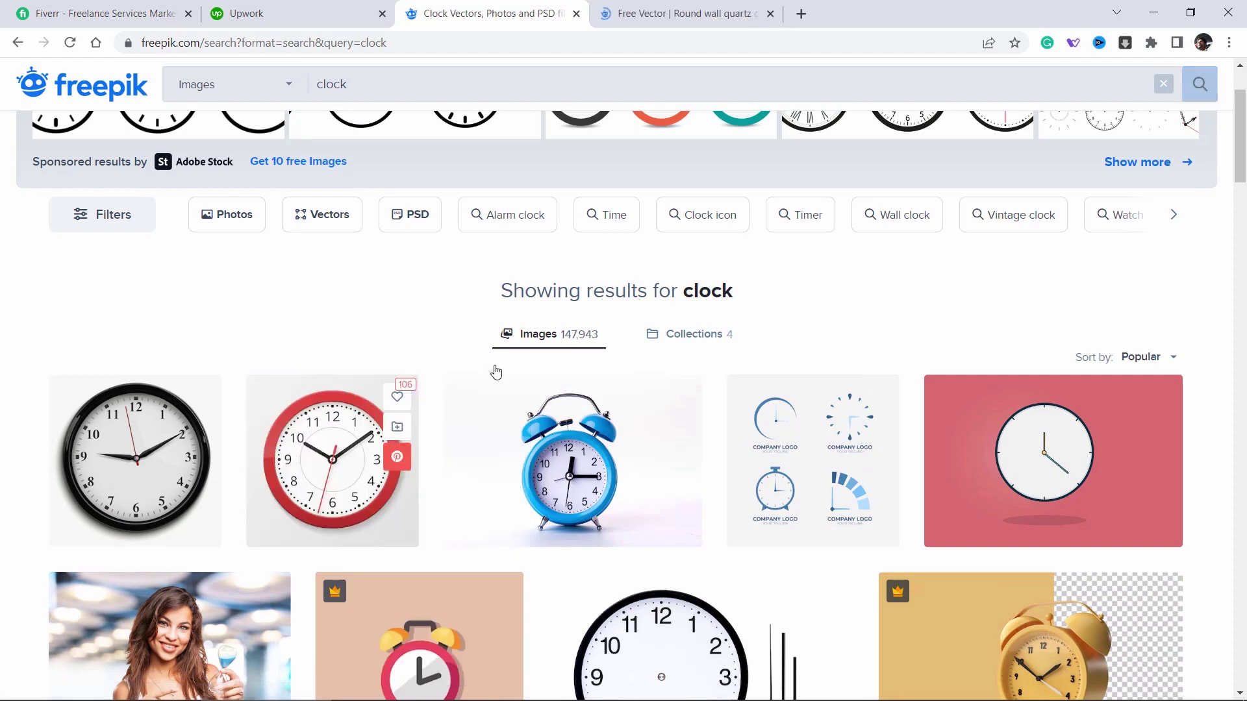
{"action": "left_click", "coordinate": [660, 17]}
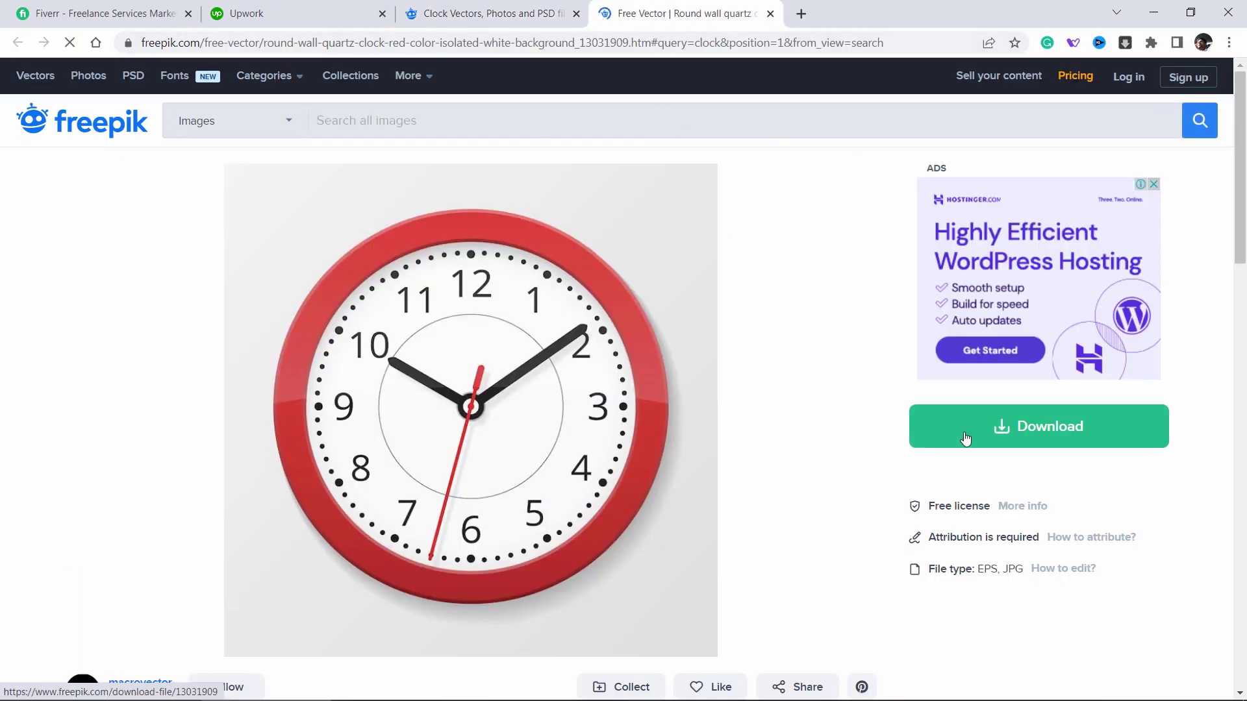
{"action": "left_click", "coordinate": [1025, 434]}
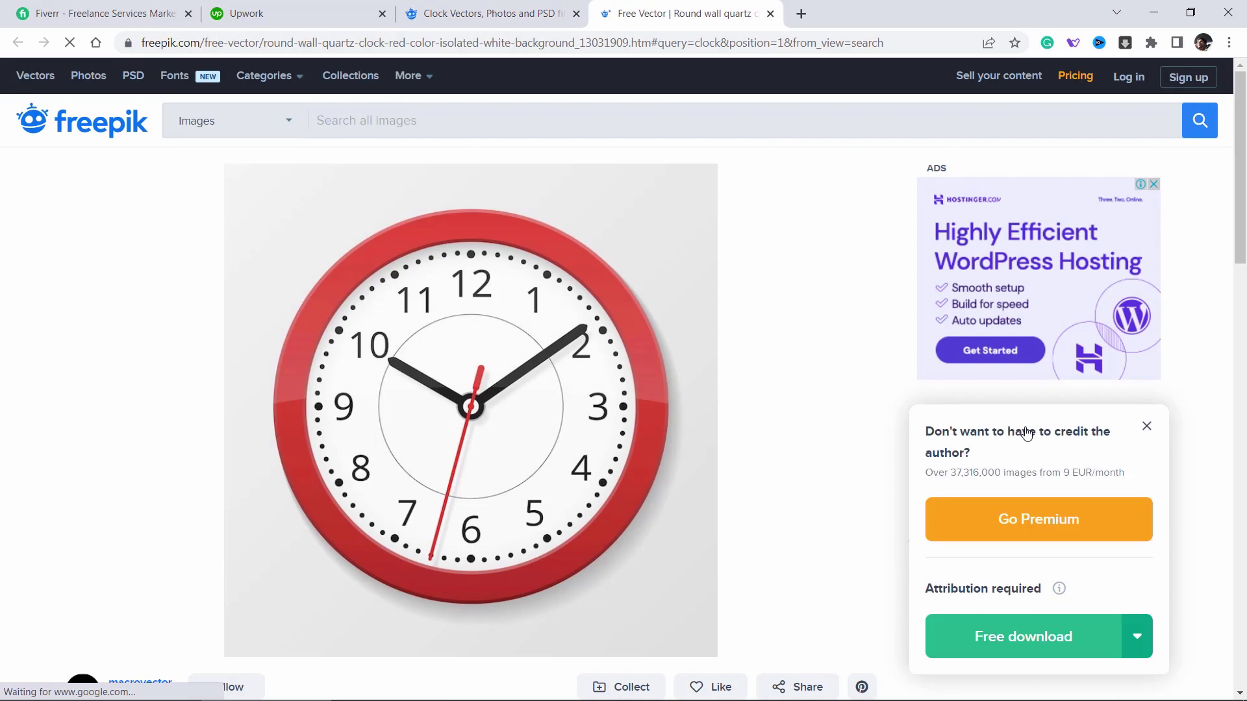
{"action": "left_click", "coordinate": [1033, 650]}
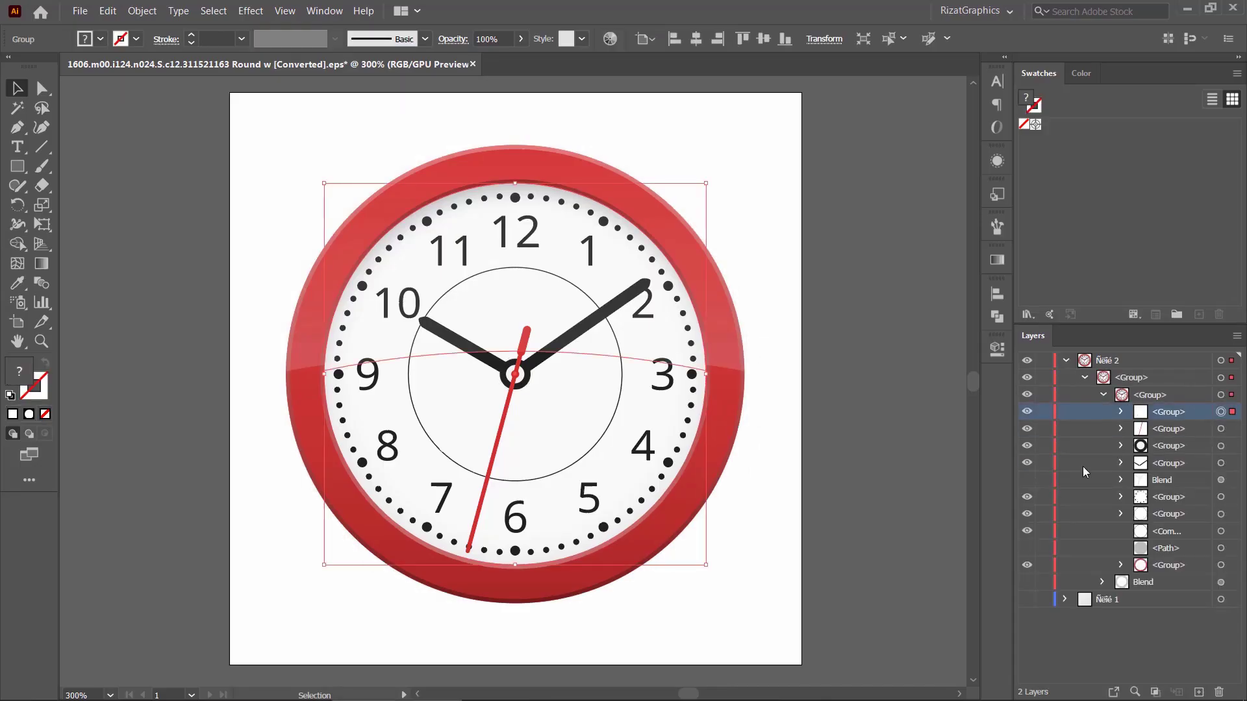
- Release the clock to layers and rename the hand layers Minutes and Hours
{"action": "right_click", "coordinate": [565, 309]}
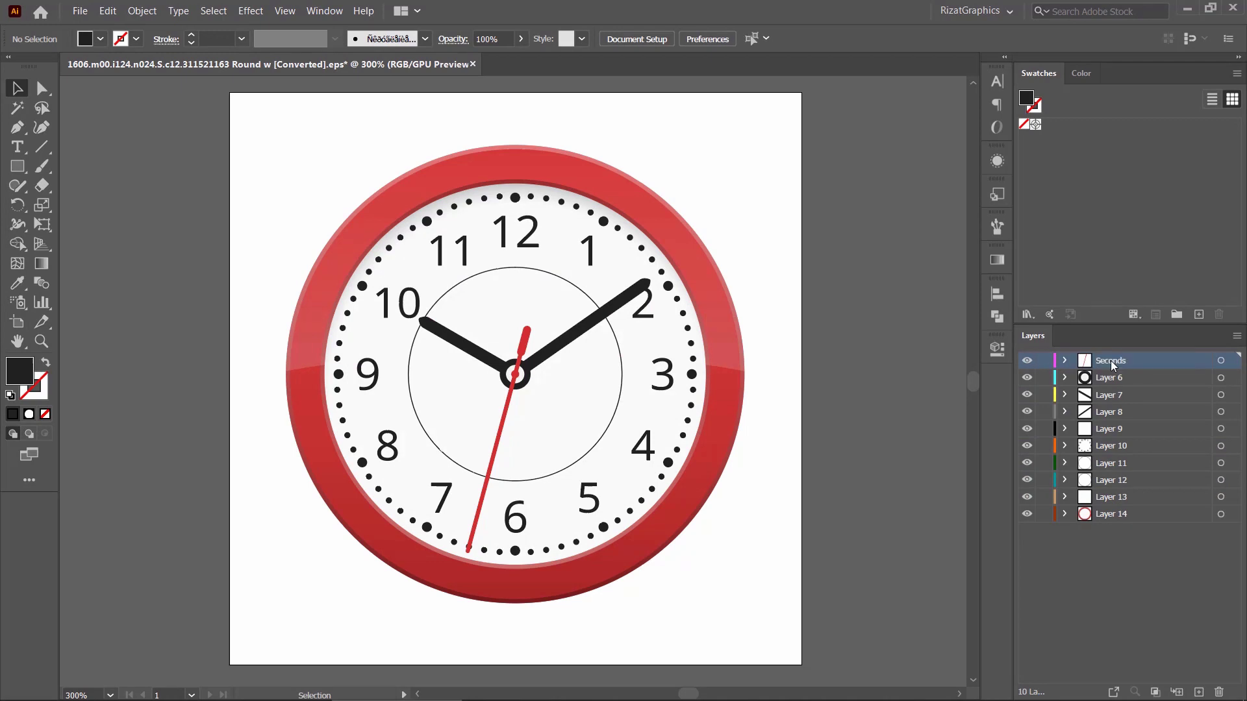
{"action": "left_click_drag", "start_coordinate": [1110, 377], "coordinate": [1110, 358]}
{"action": "double_click", "coordinate": [1109, 395]}
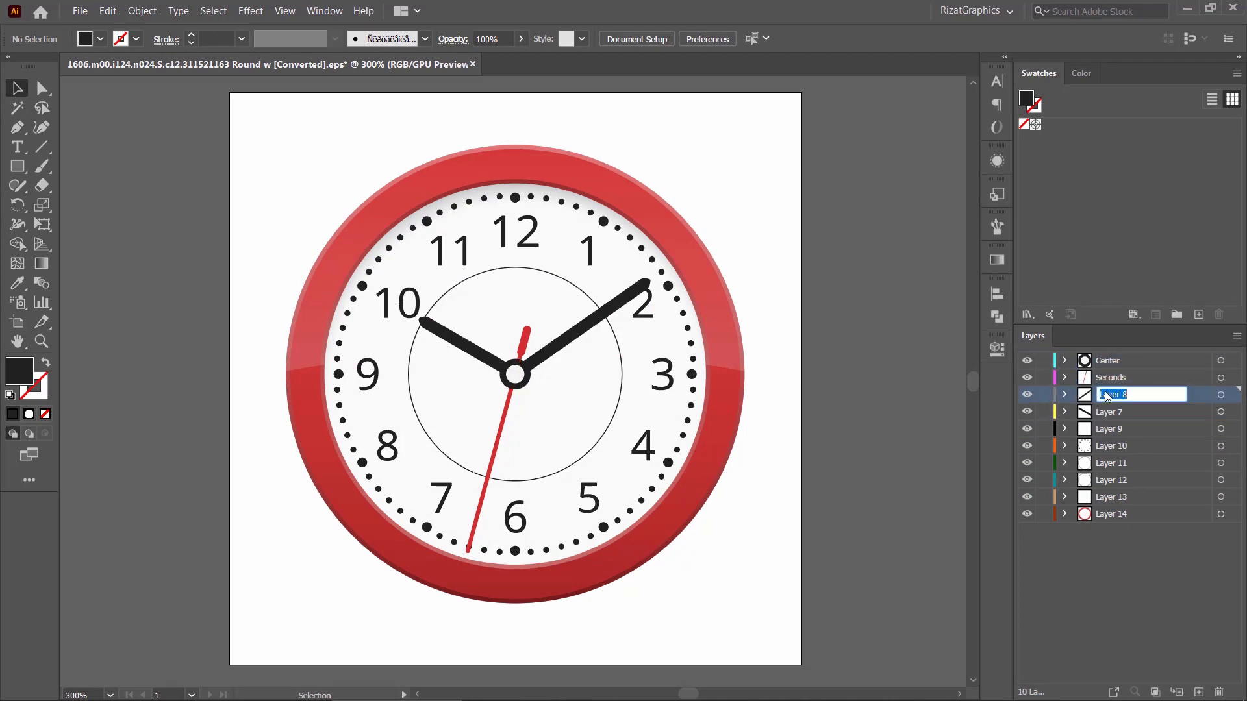
{"action": "type", "text": "Minutes"}
{"action": "double_click", "coordinate": [1109, 411]}
{"action": "type", "text": "Hours"}
- Select the clock body layers, recolour the outer ring cyan, and save the file
{"action": "left_click", "coordinate": [1110, 446]}
{"action": "left_click", "coordinate": [1110, 514], "text": "shift"}
{"action": "left_click", "coordinate": [1065, 428]}
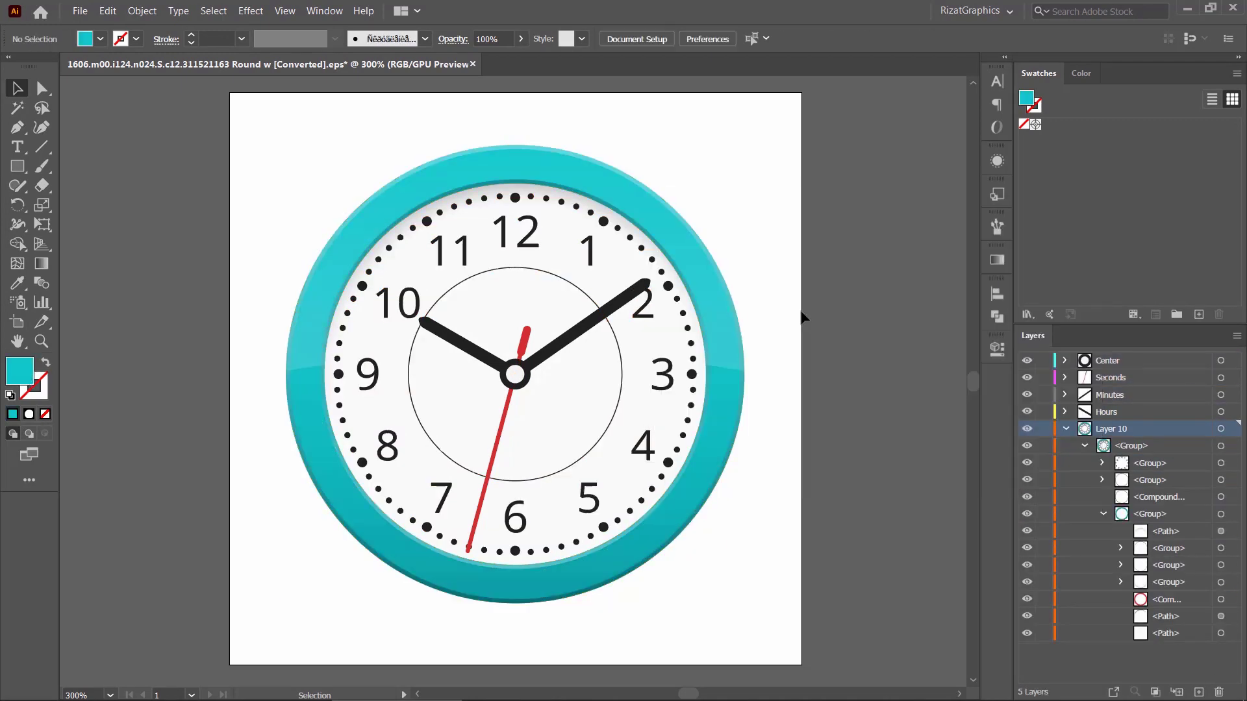
{"action": "left_click", "coordinate": [1065, 429]}
{"action": "left_click", "coordinate": [85, 11]}
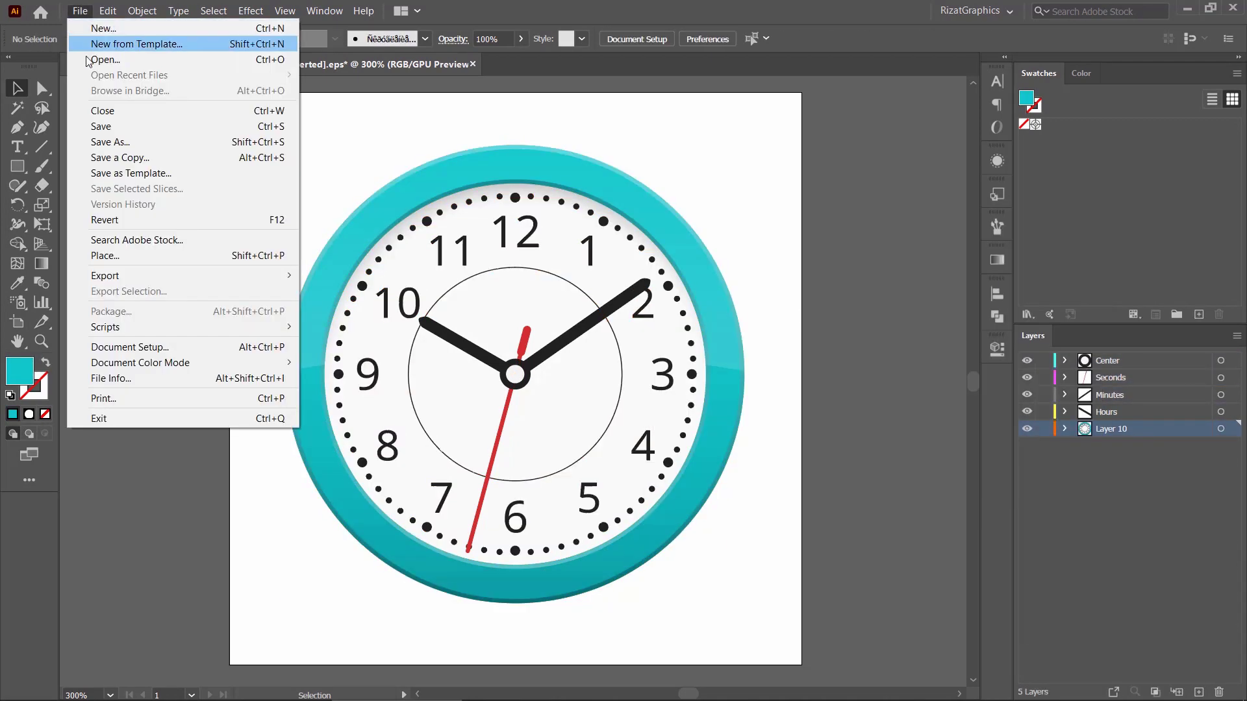
{"action": "left_click", "coordinate": [150, 127]}
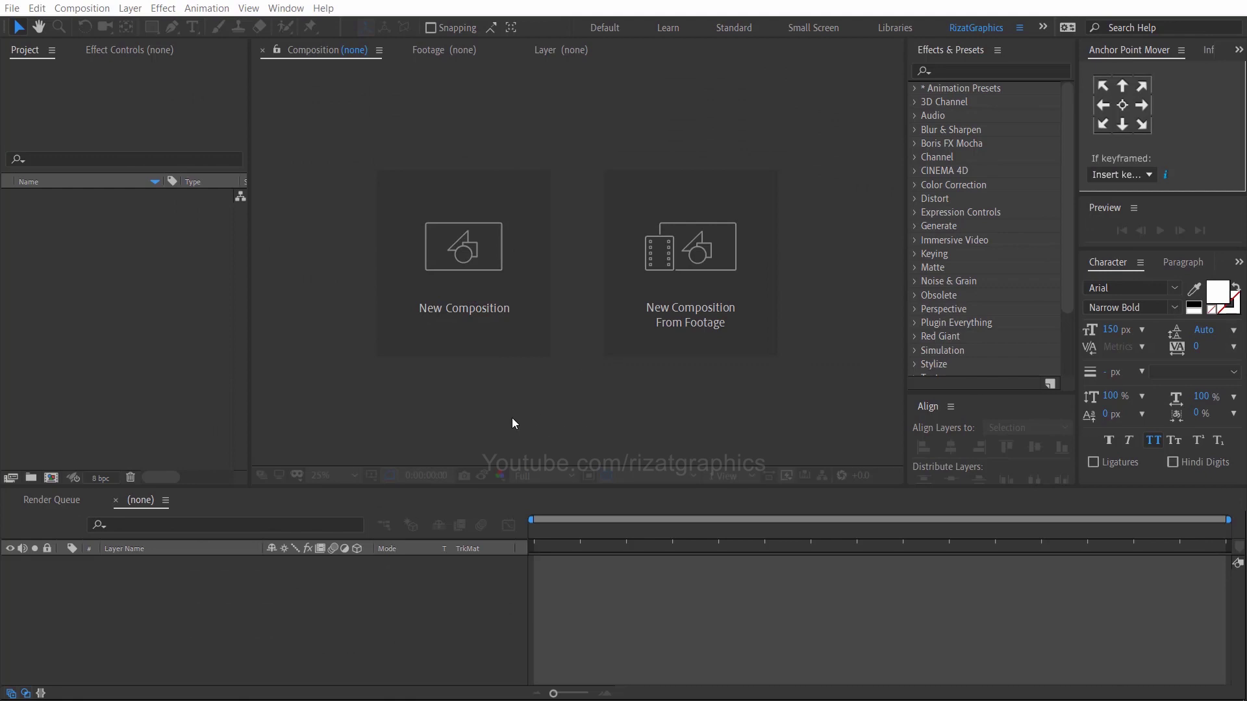
- Import the Clock illustration as a Composition with Layer Size footage dimensions
{"action": "left_click", "coordinate": [11, 8]}
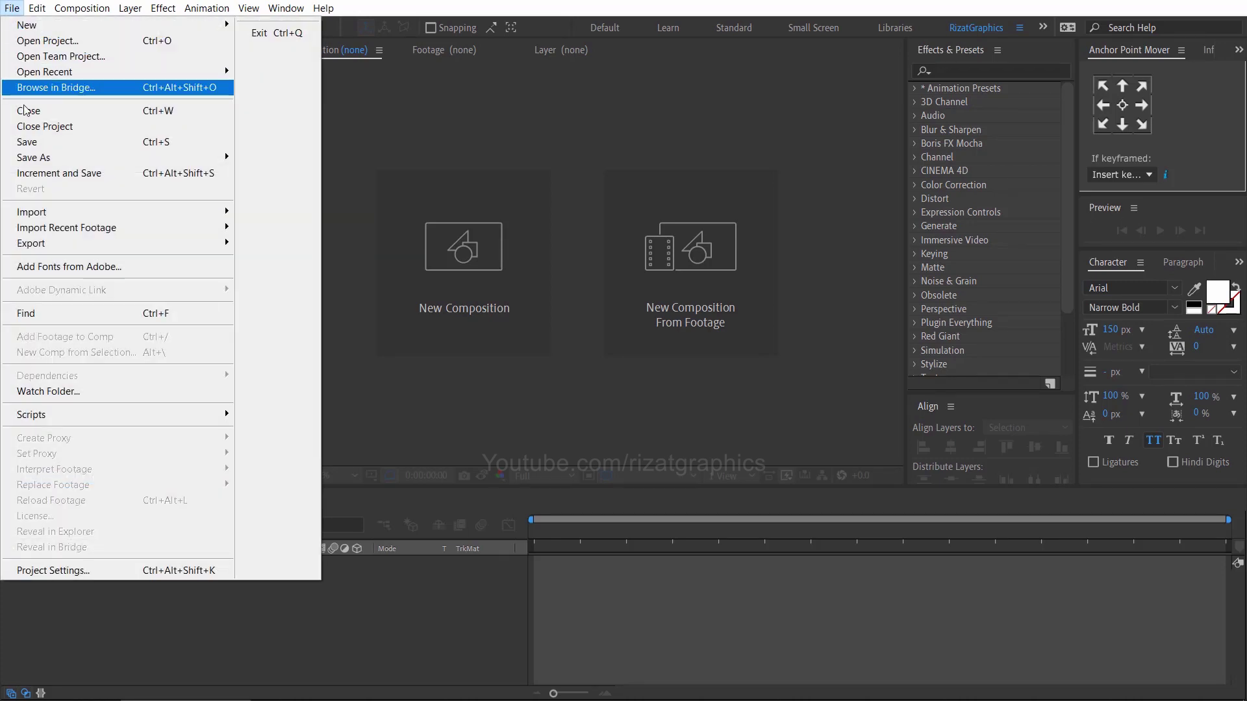
{"action": "mouse_move", "coordinate": [46, 212]}
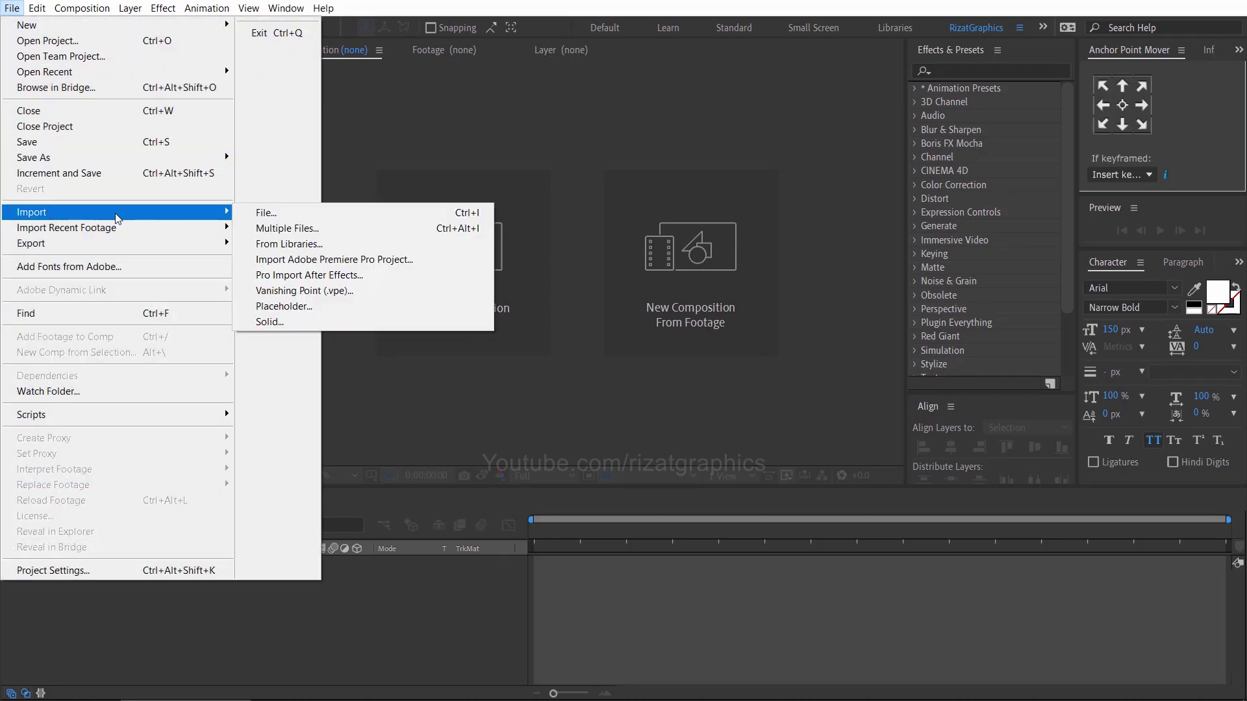
{"action": "left_click", "coordinate": [332, 219]}
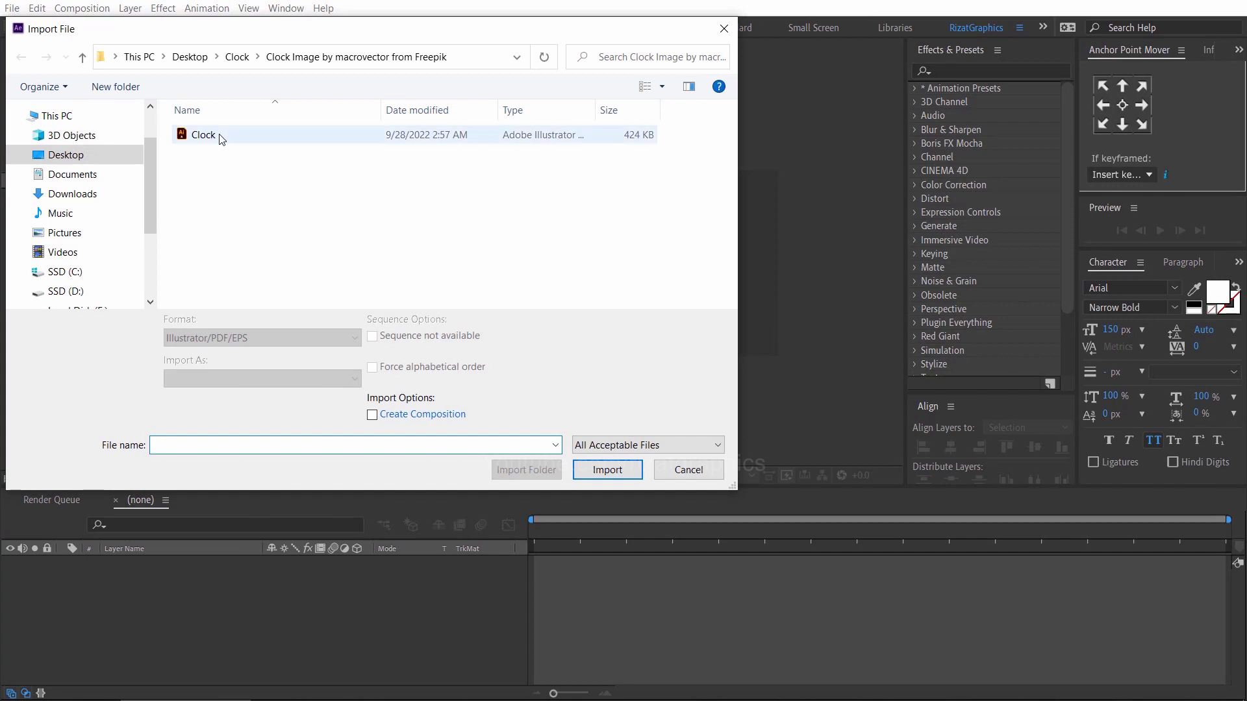
{"action": "left_click", "coordinate": [222, 137]}
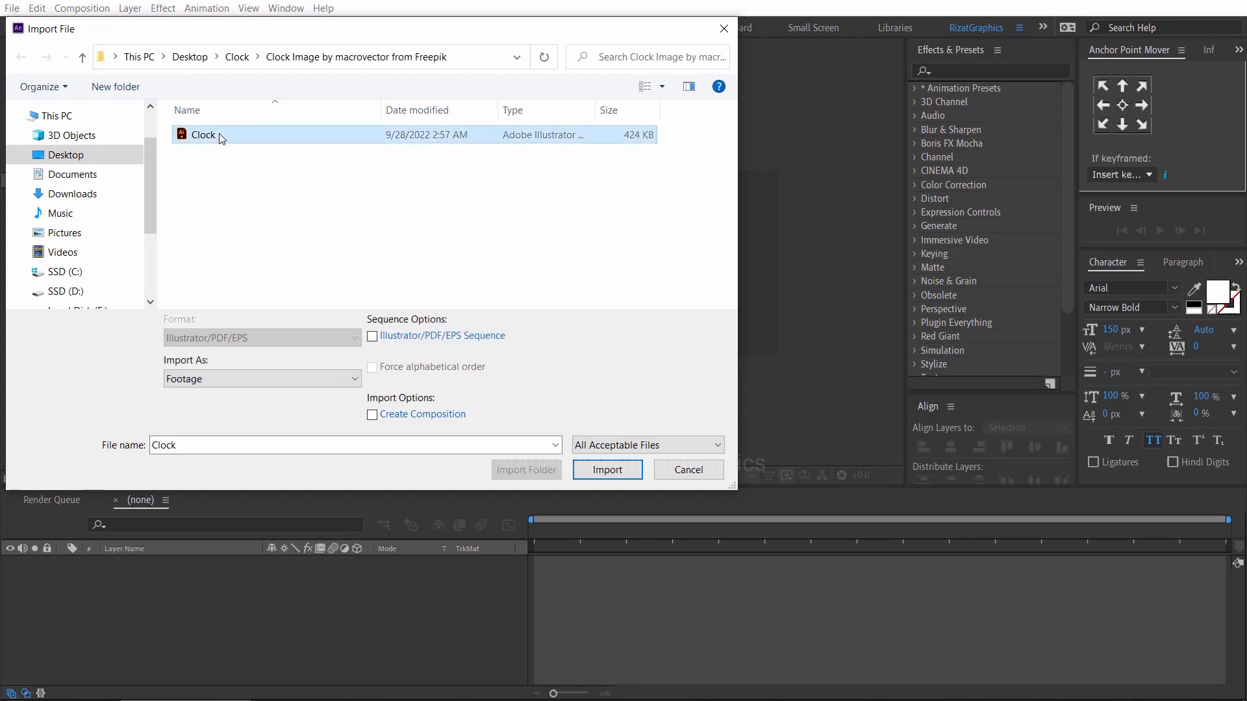
{"action": "left_click", "coordinate": [608, 470]}
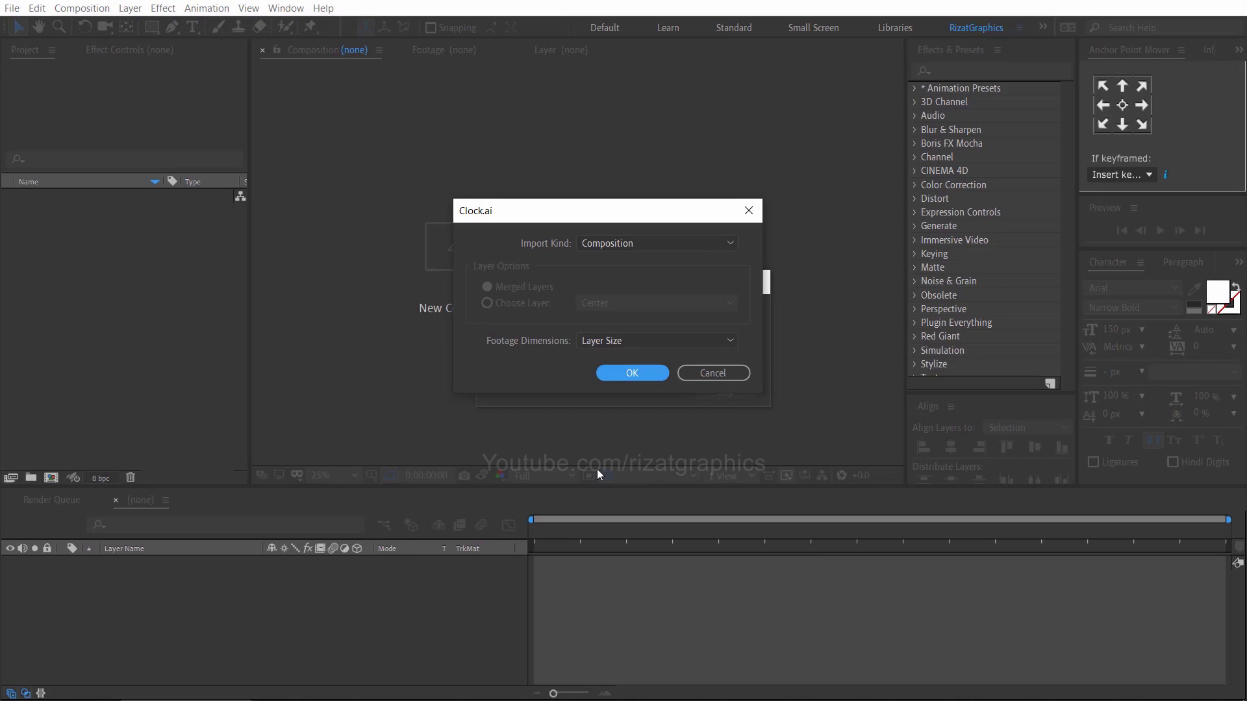
{"action": "left_click", "coordinate": [627, 248]}
{"action": "left_click", "coordinate": [622, 278]}
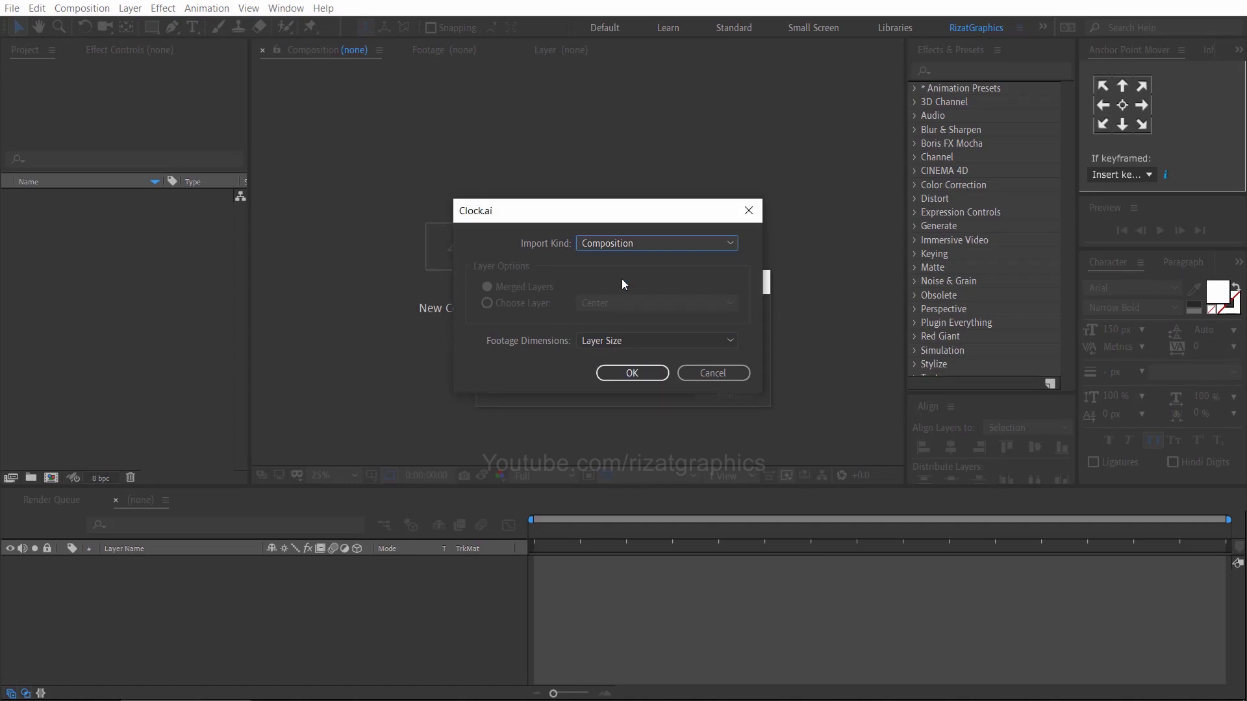
{"action": "left_click", "coordinate": [622, 345]}
{"action": "left_click", "coordinate": [649, 357]}
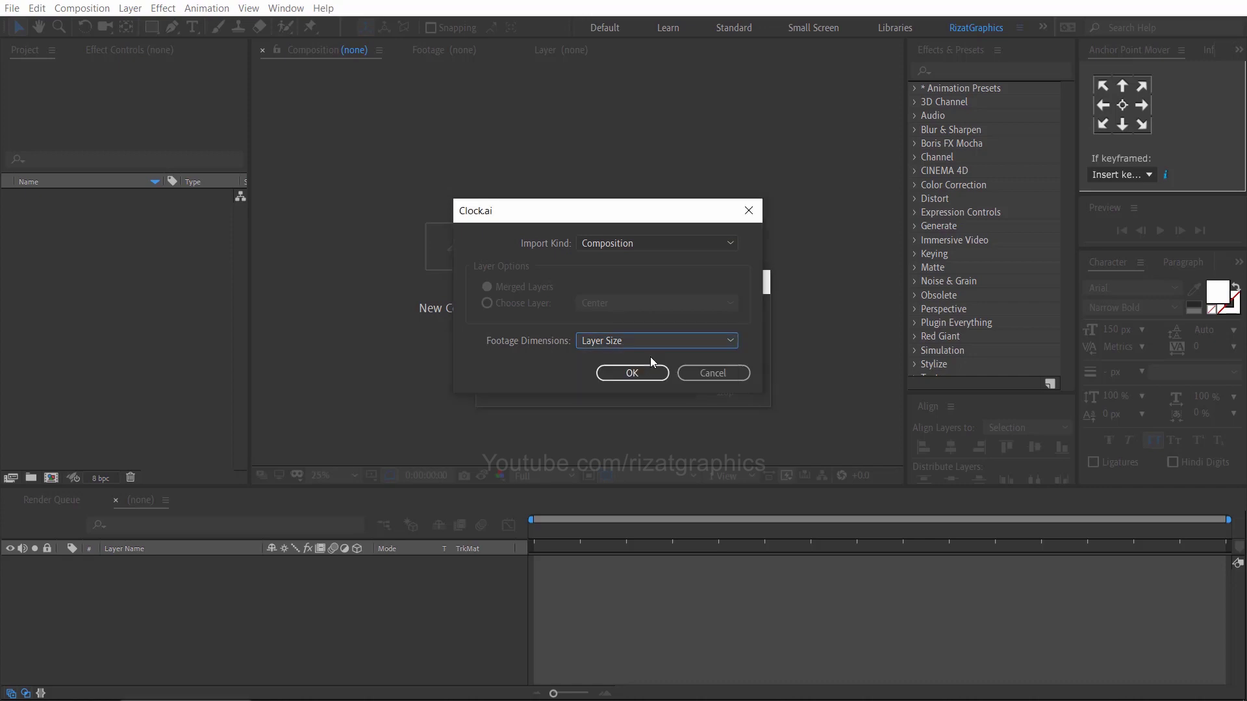
{"action": "left_click", "coordinate": [647, 372]}
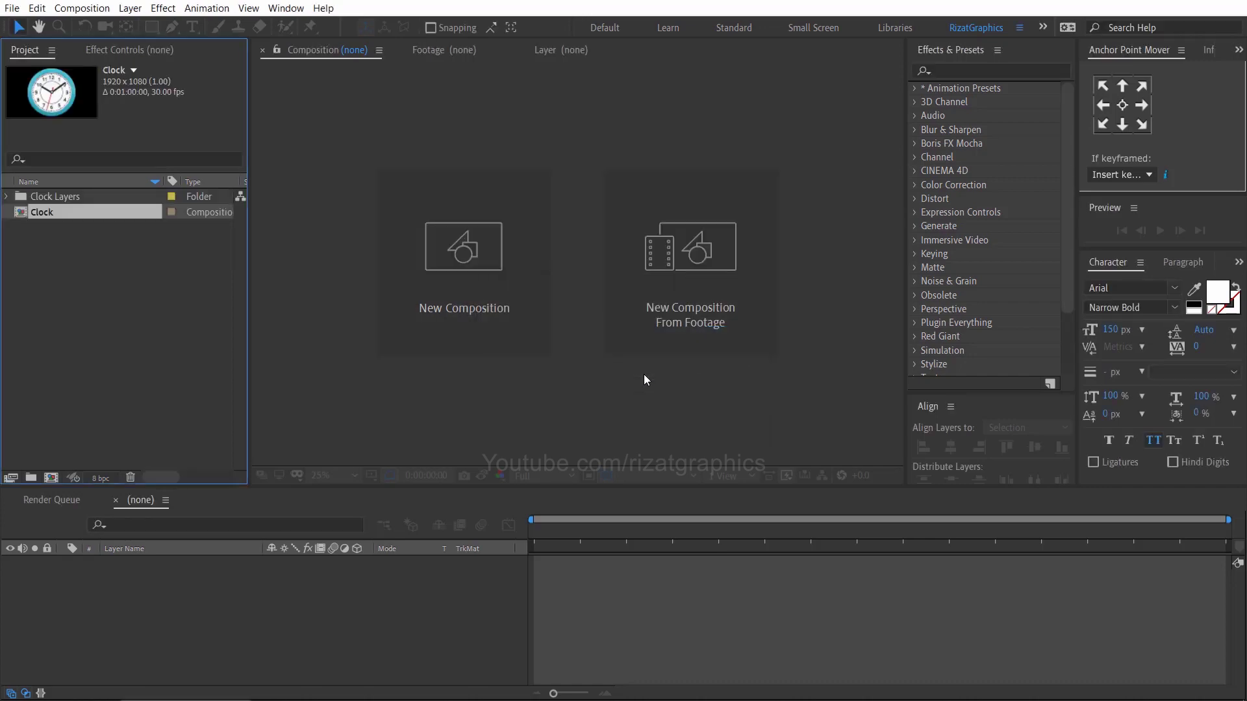
- Open the Clock composition and toggle each layer's visibility off and back on
{"action": "double_click", "coordinate": [138, 213]}
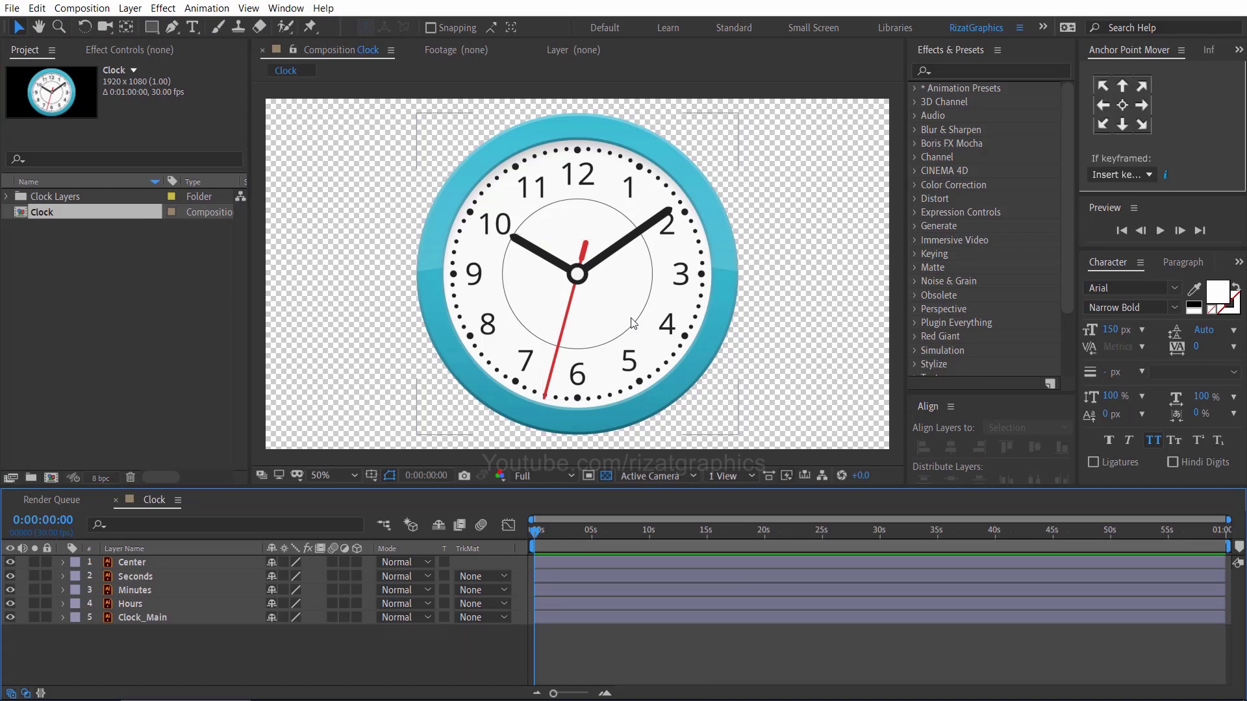
{"action": "left_click", "coordinate": [132, 562]}
{"action": "left_click", "coordinate": [10, 562]}
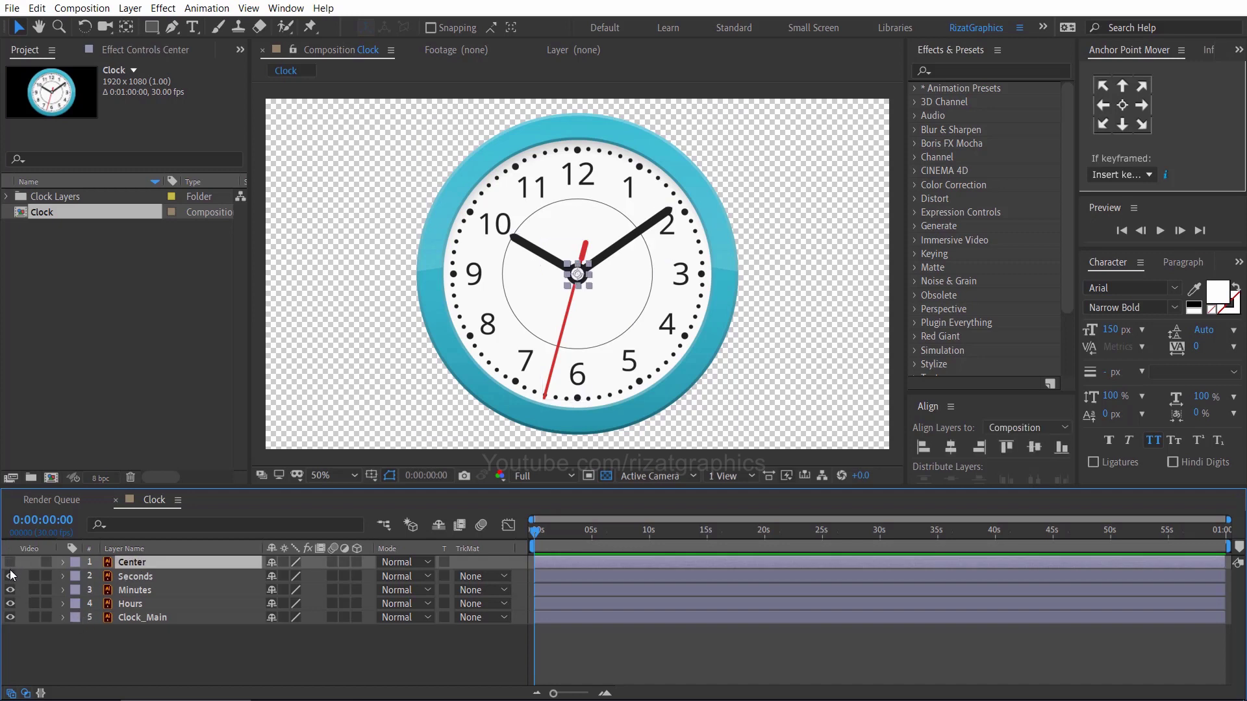
{"action": "left_click", "coordinate": [10, 576]}
{"action": "left_click", "coordinate": [10, 590]}
{"action": "left_click", "coordinate": [9, 603]}
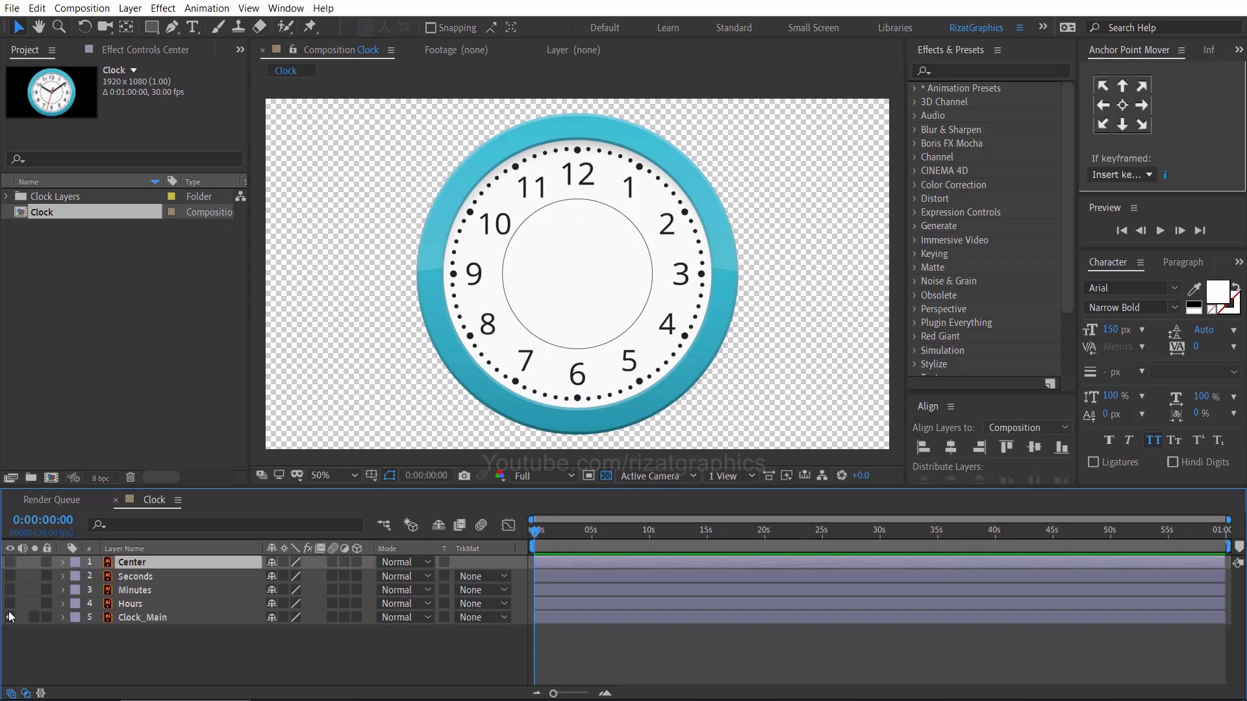
{"action": "left_click", "coordinate": [10, 604]}
{"action": "left_click", "coordinate": [10, 590]}
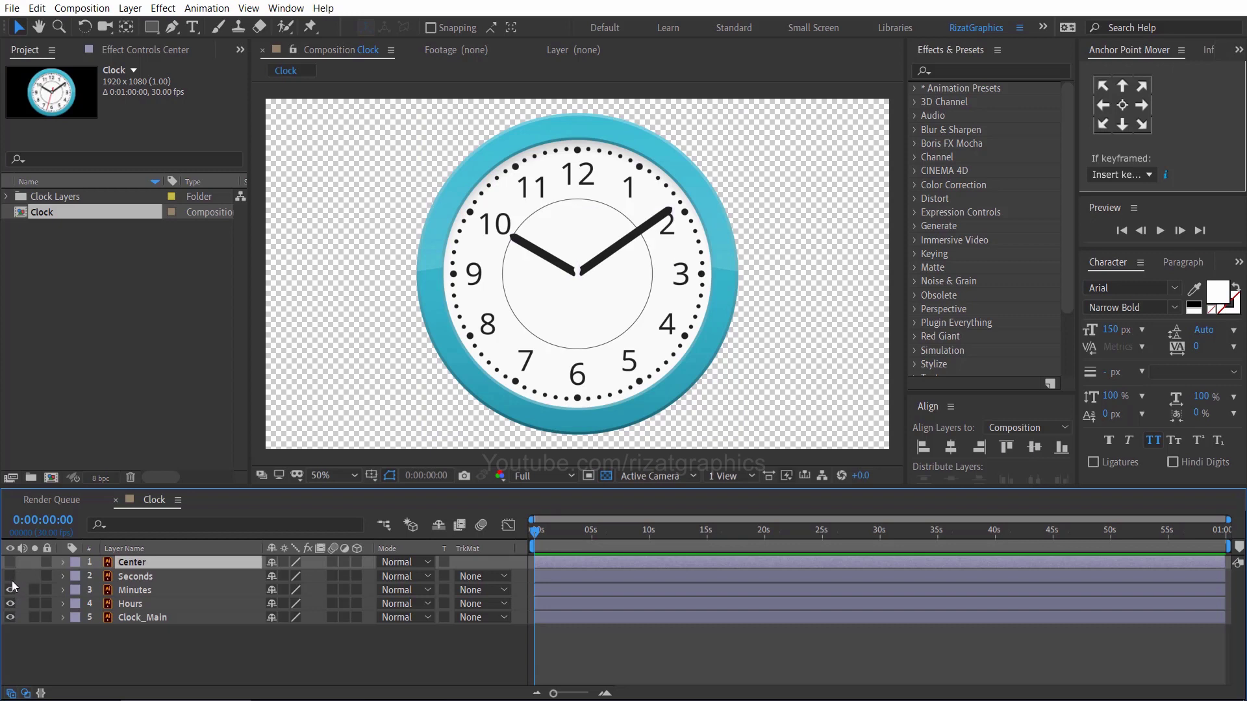
{"action": "left_click", "coordinate": [10, 577]}
{"action": "left_click", "coordinate": [9, 562]}
{"action": "left_click", "coordinate": [170, 638]}
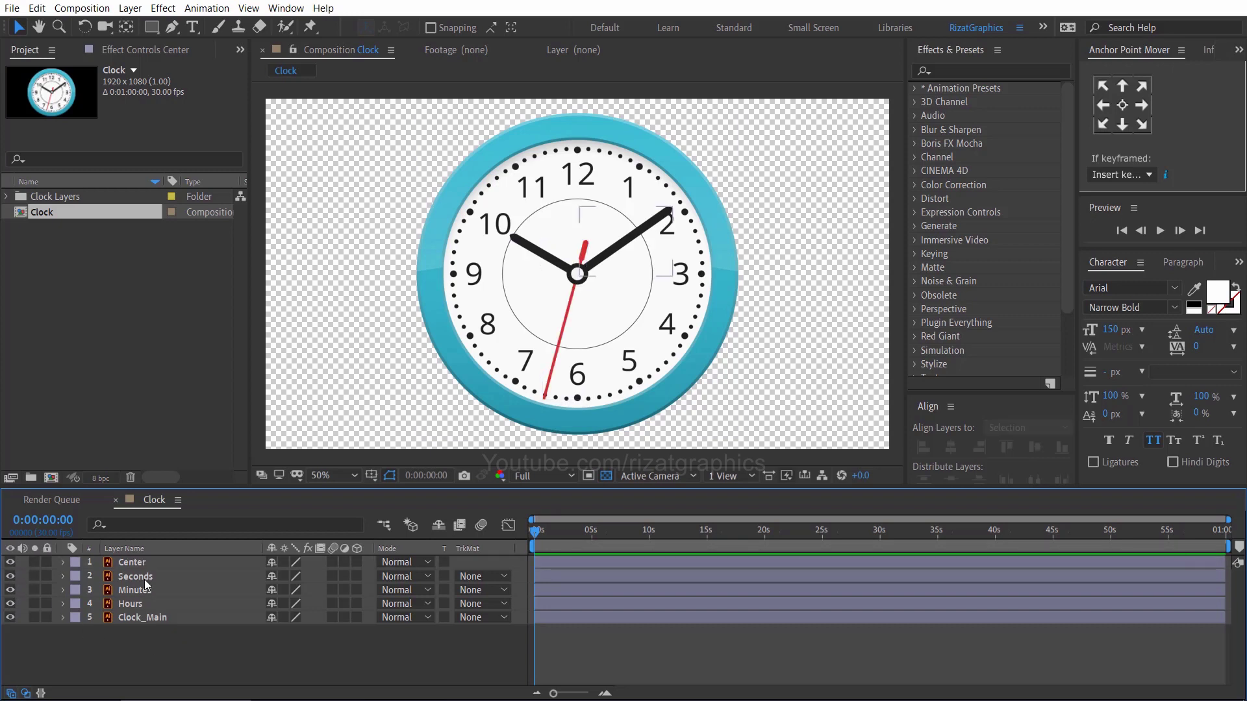
- Lock the Center and Clock_Main layers, then select and deselect the three hand layers
{"action": "left_click", "coordinate": [138, 564]}
{"action": "left_click", "coordinate": [141, 618], "text": "ctrl"}
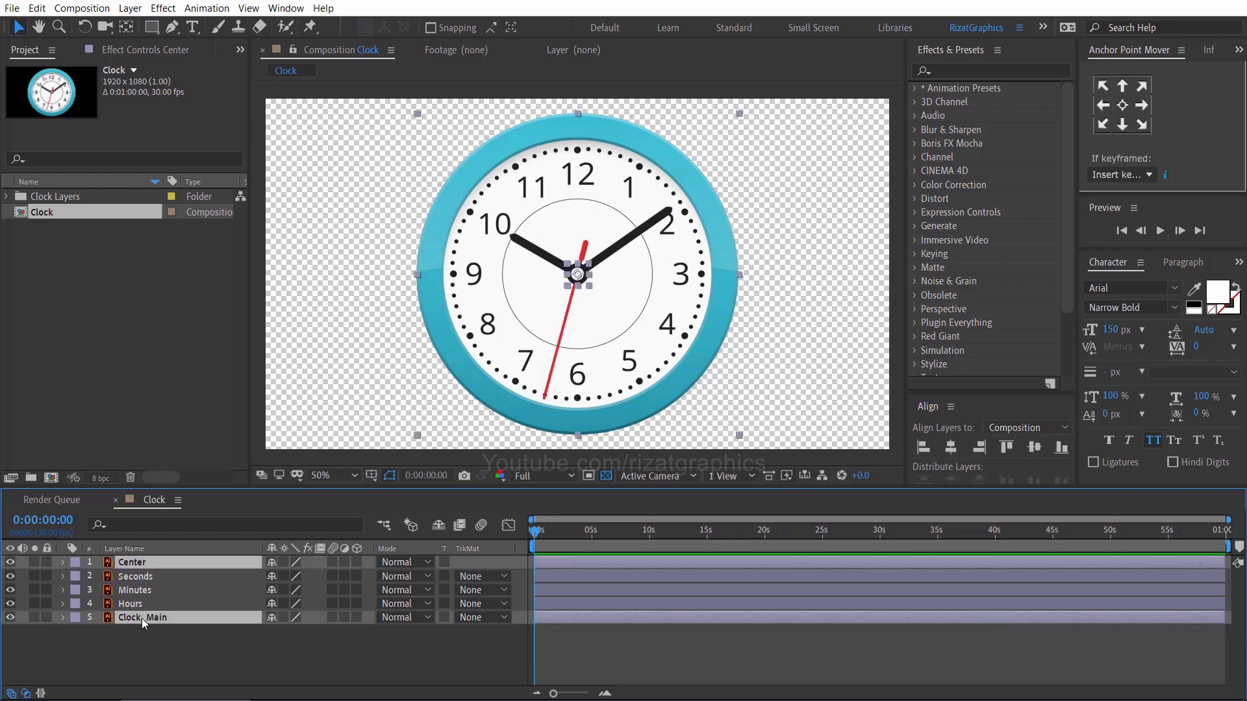
{"action": "left_click", "coordinate": [47, 617]}
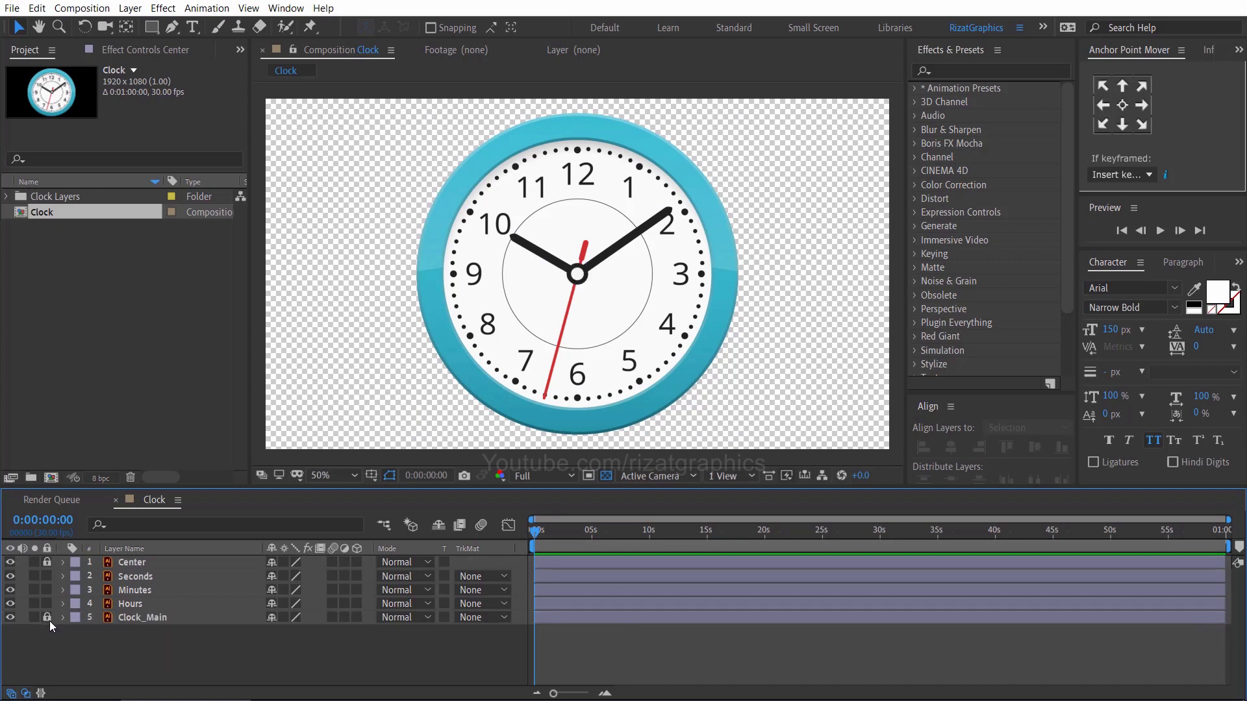
{"action": "left_click", "coordinate": [150, 579]}
{"action": "left_click", "coordinate": [140, 603], "text": "shift"}
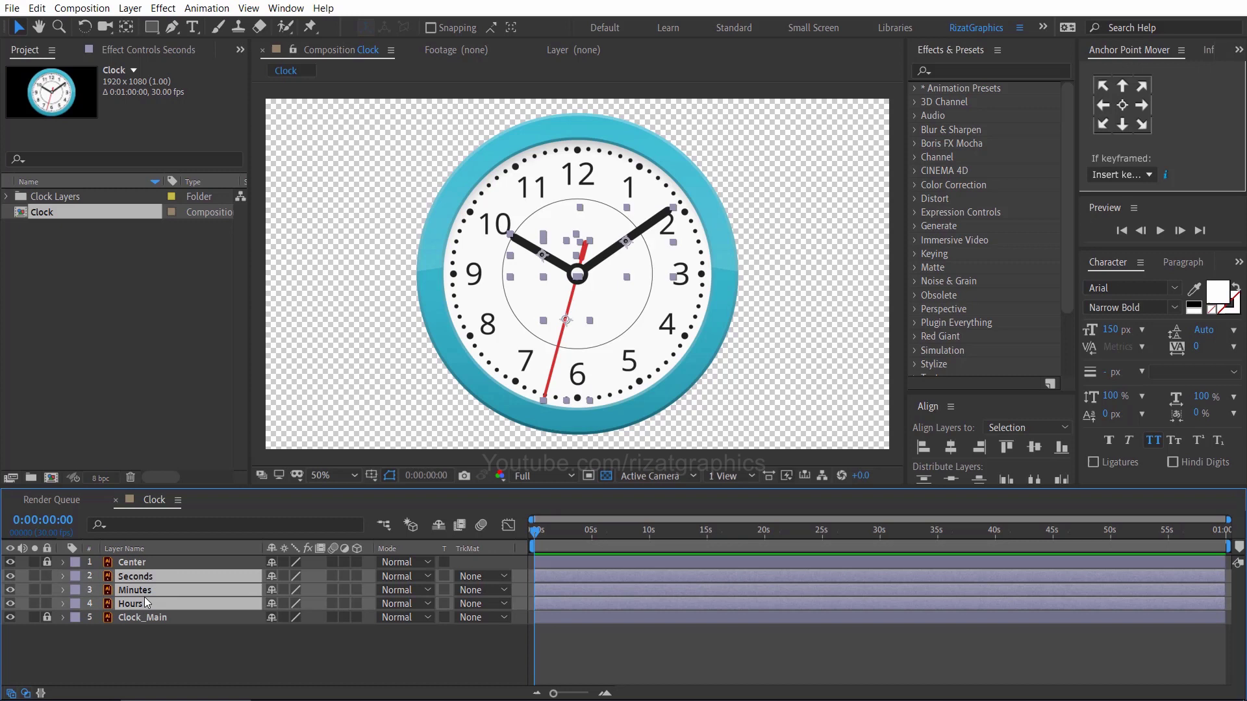
{"action": "left_click", "coordinate": [143, 639]}
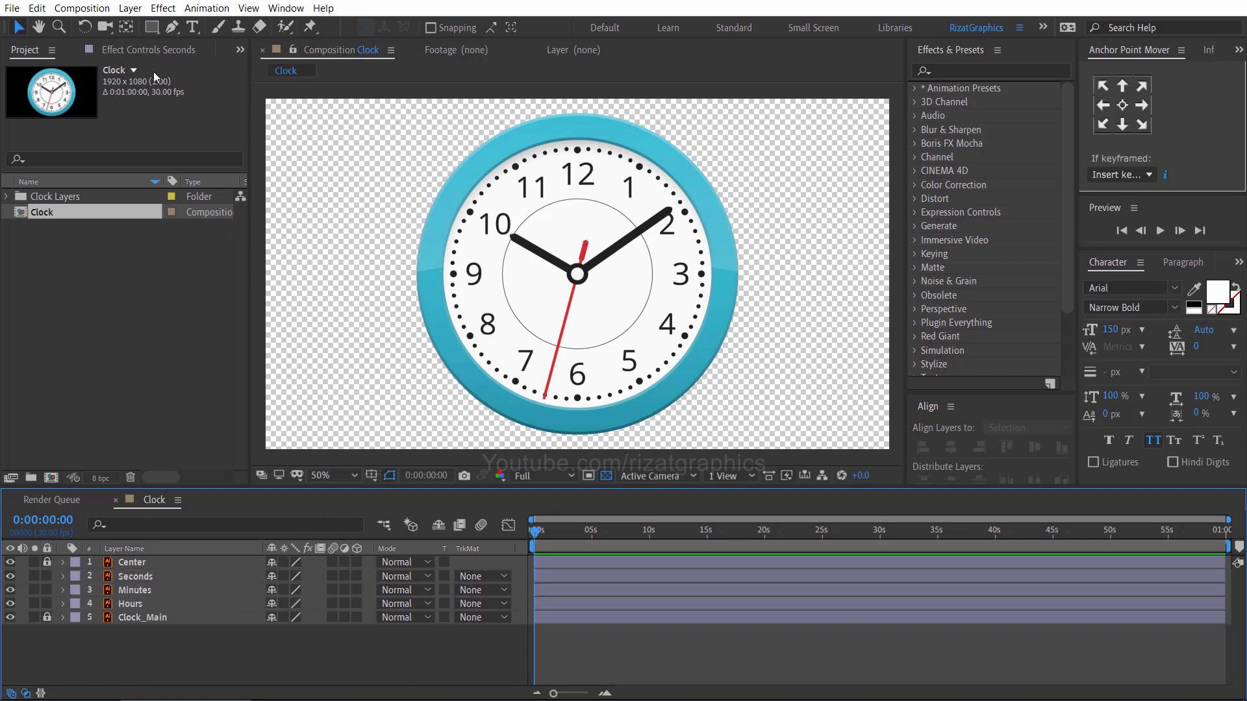
- Add a new null object layer and name it Control
{"action": "left_click", "coordinate": [130, 8]}
{"action": "mouse_move", "coordinate": [163, 26]}
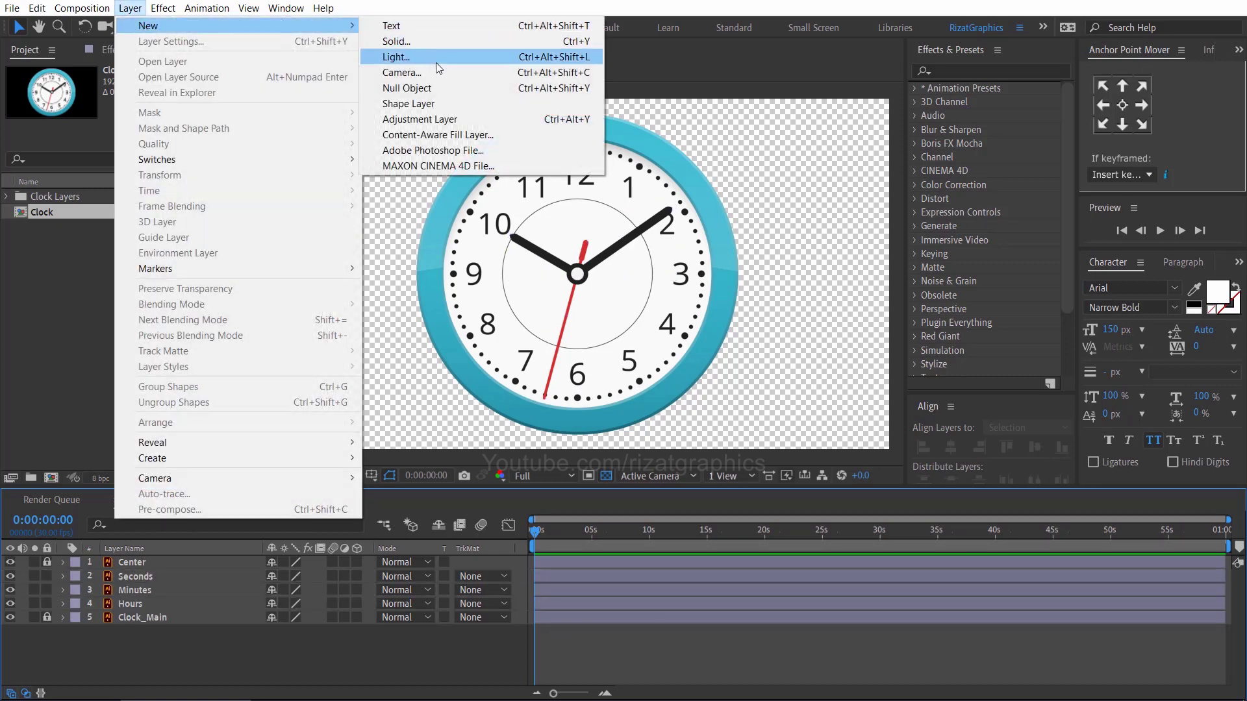
{"action": "left_click", "coordinate": [407, 88]}
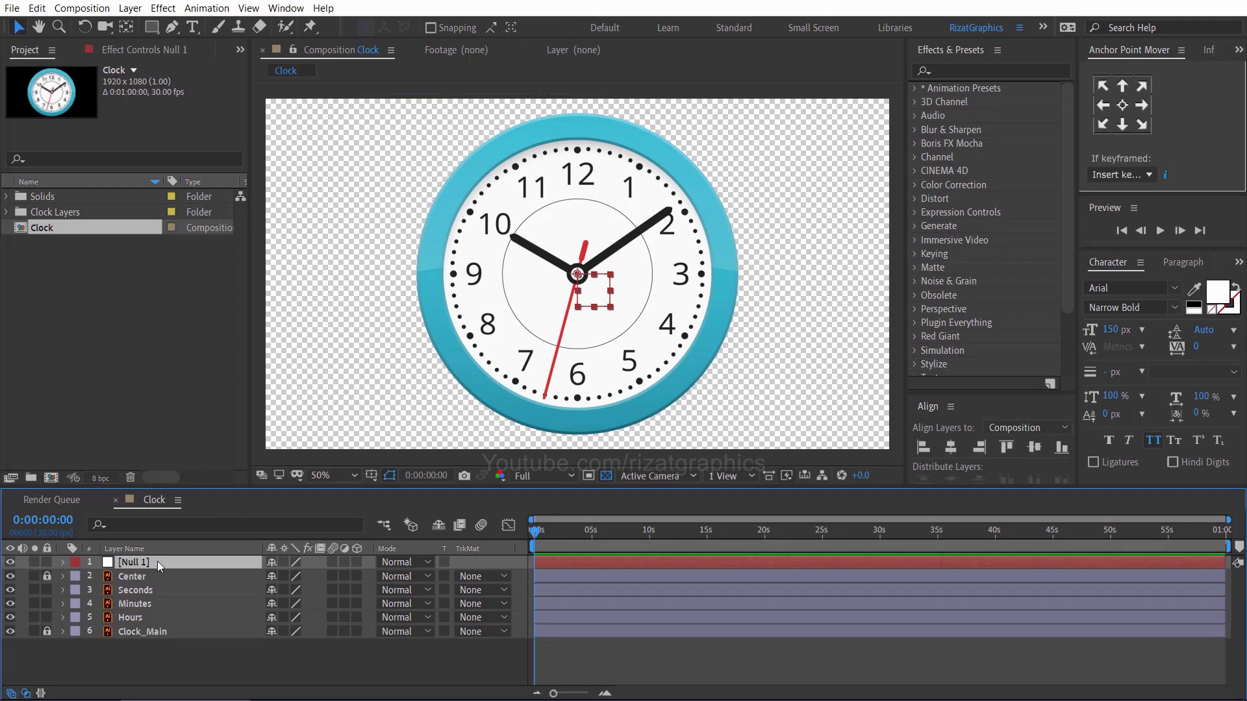
{"action": "key", "text": "Return"}
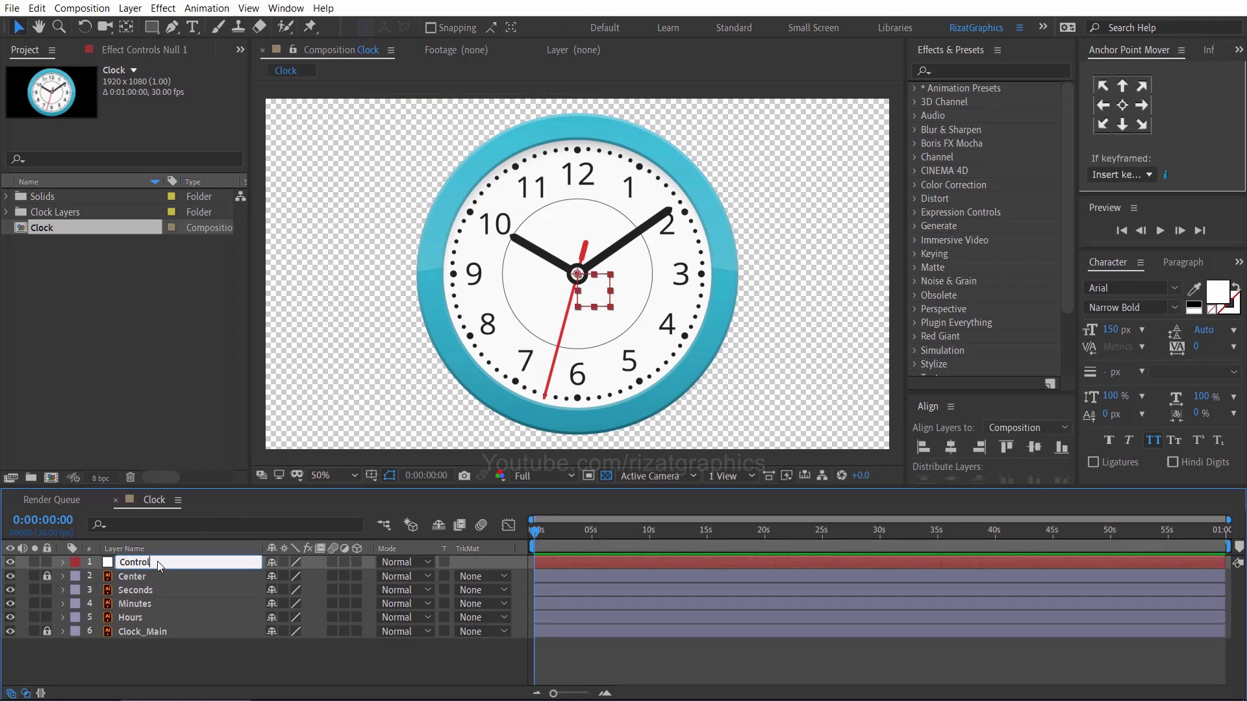
{"action": "key", "text": "Return"}
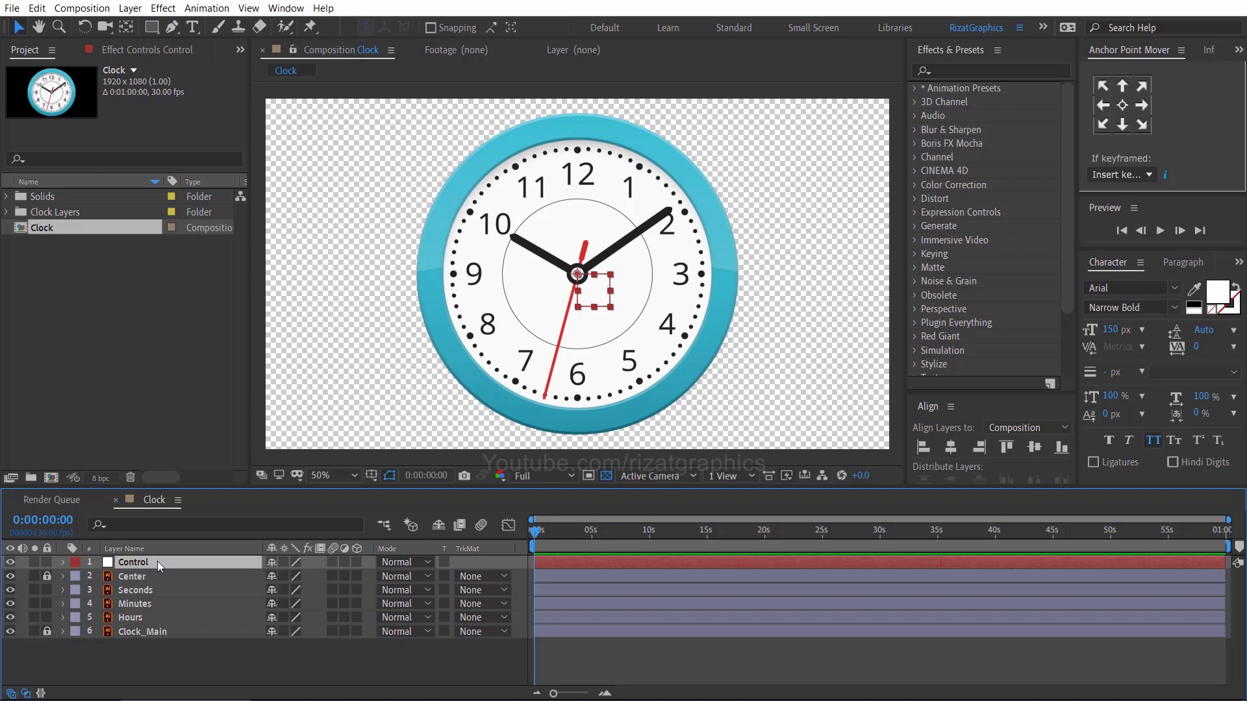
- Apply an Angle Control effect to Control and expand it to show the Angle value
{"action": "right_click", "coordinate": [157, 561]}
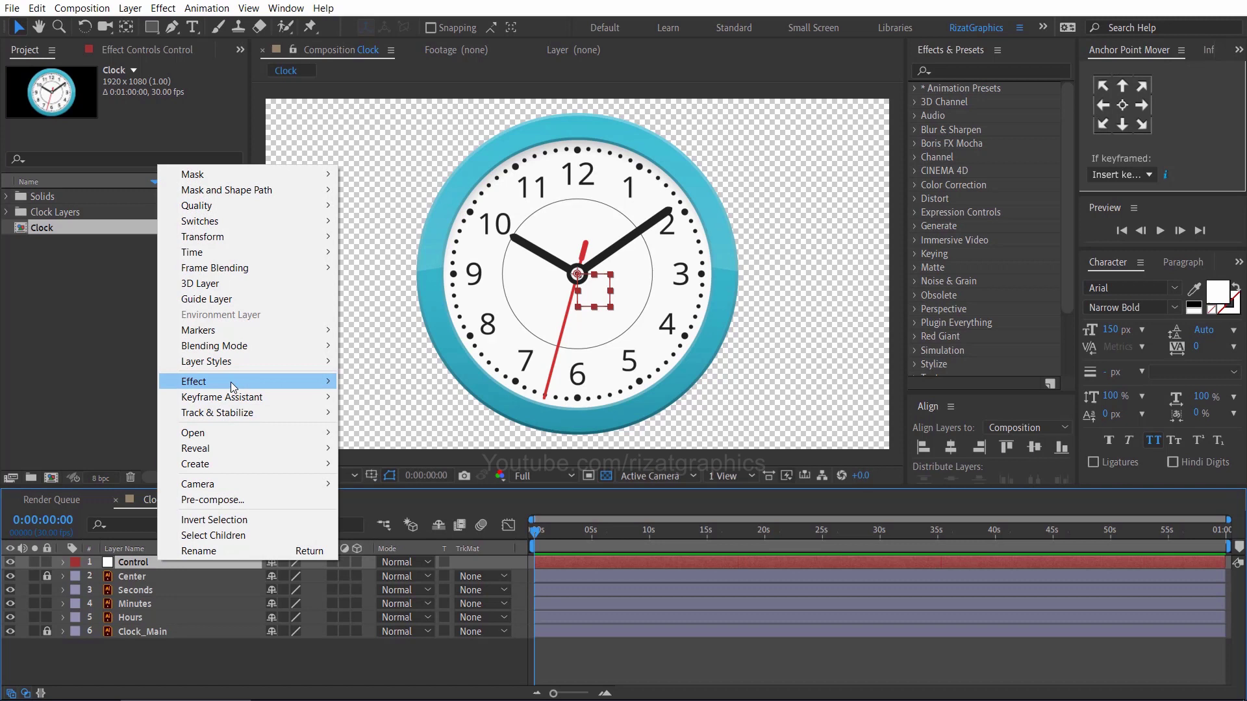
{"action": "mouse_move", "coordinate": [231, 382]}
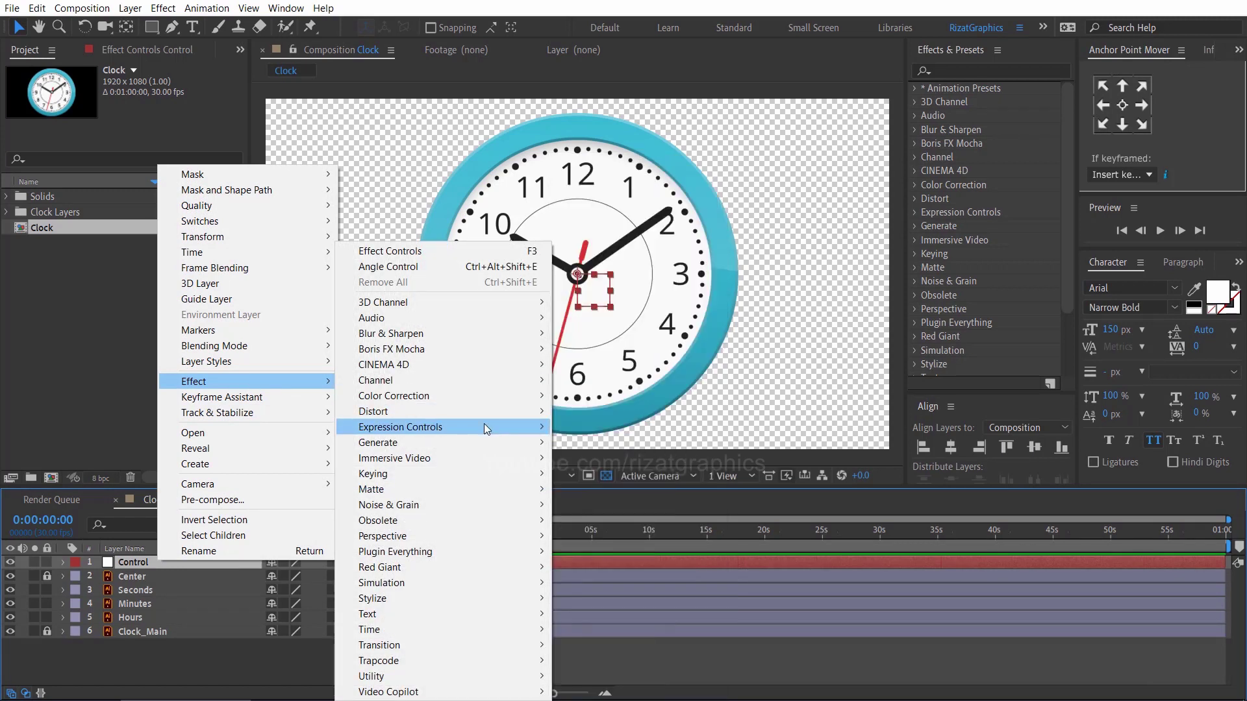
{"action": "mouse_move", "coordinate": [485, 423]}
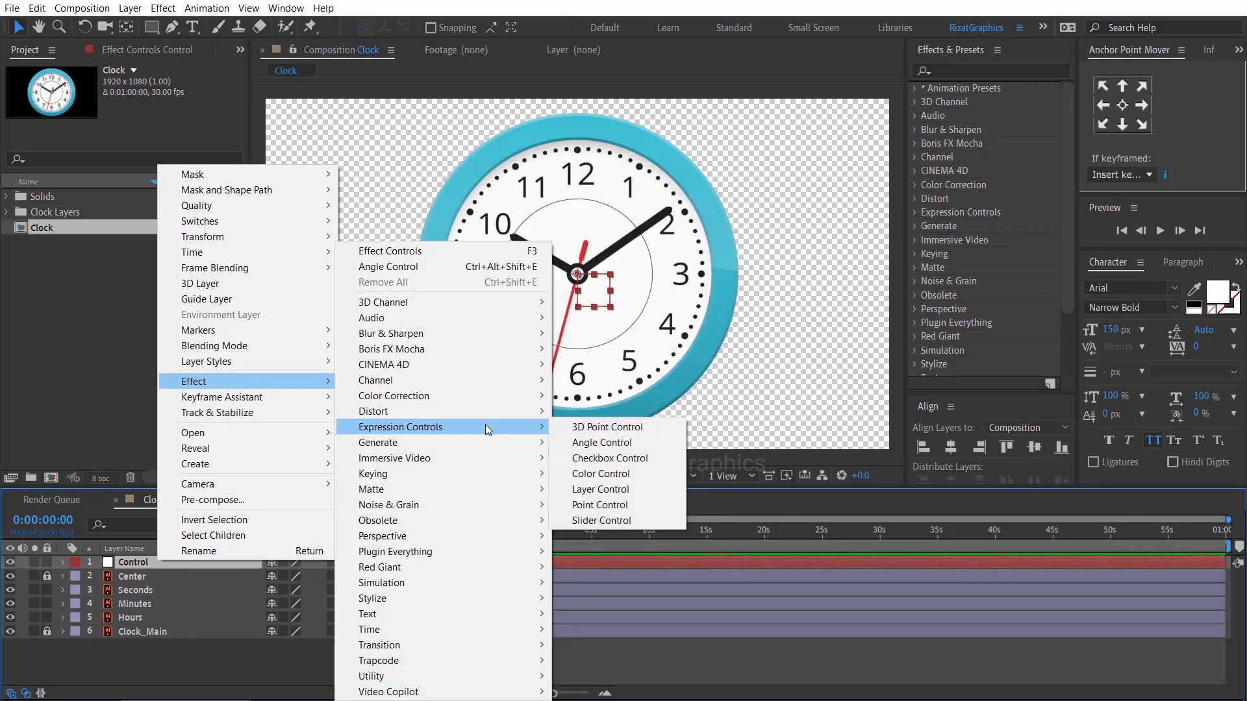
{"action": "left_click", "coordinate": [653, 442]}
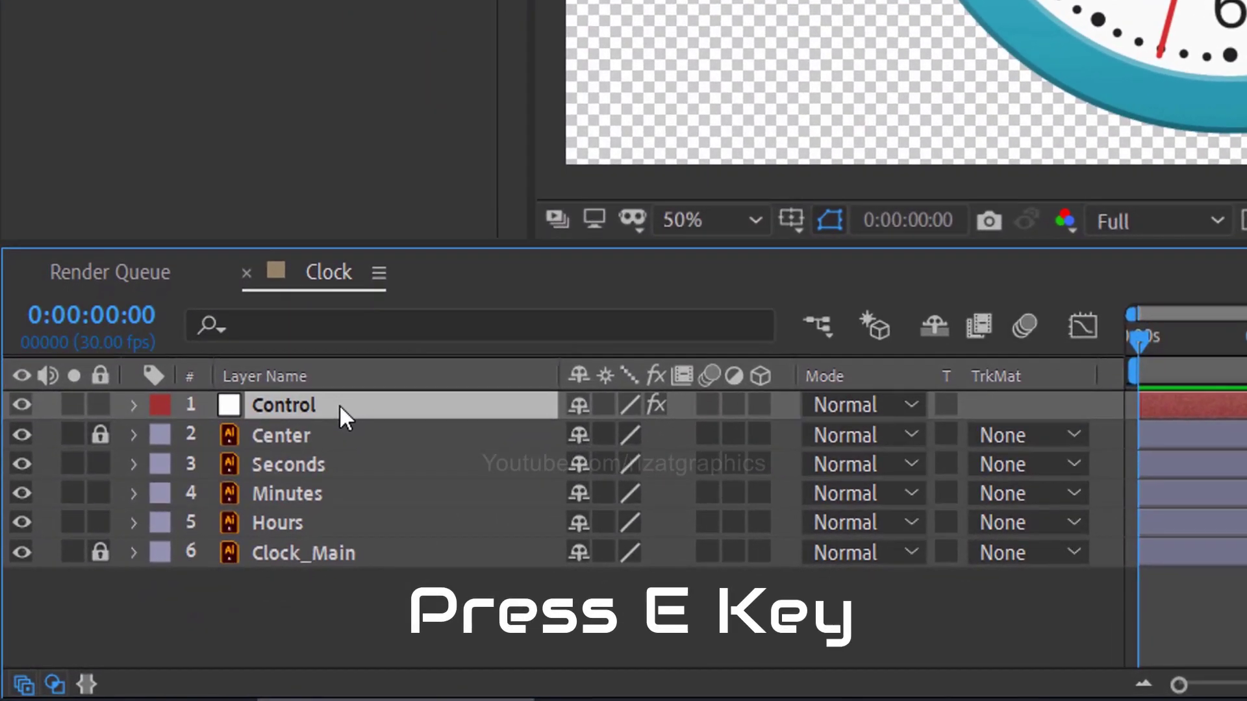
{"action": "key", "text": "e"}
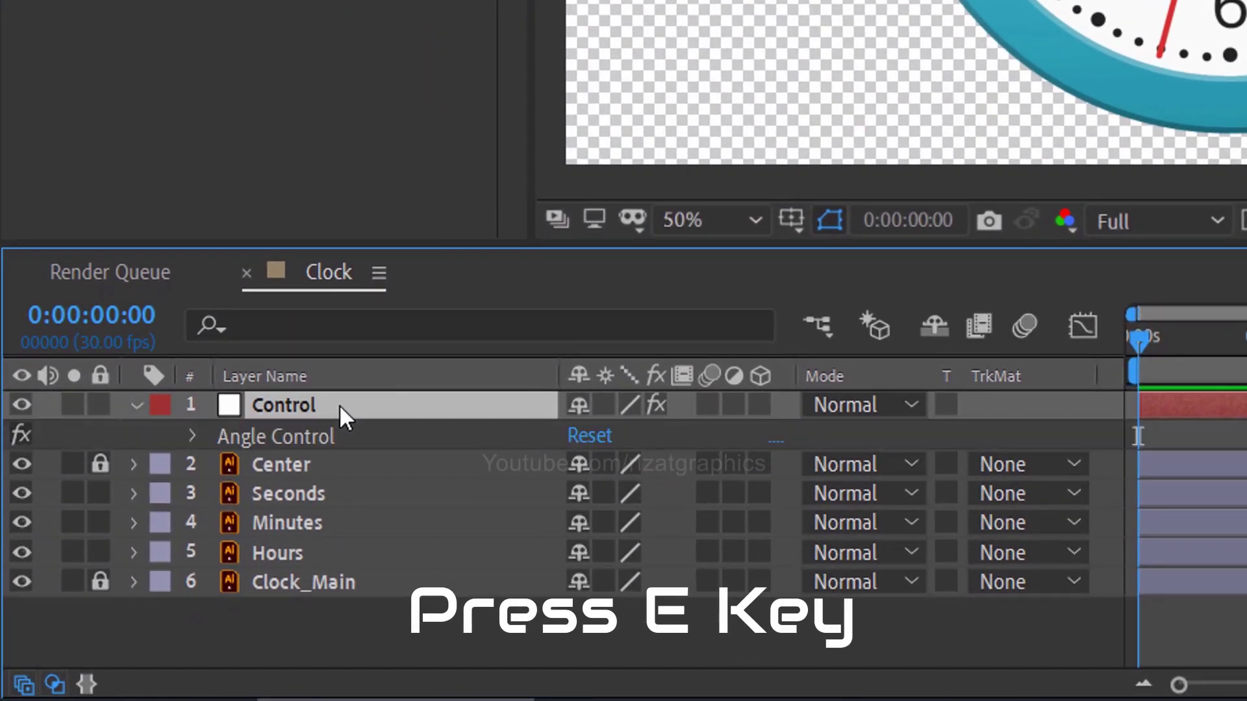
{"action": "left_click", "coordinate": [192, 437]}
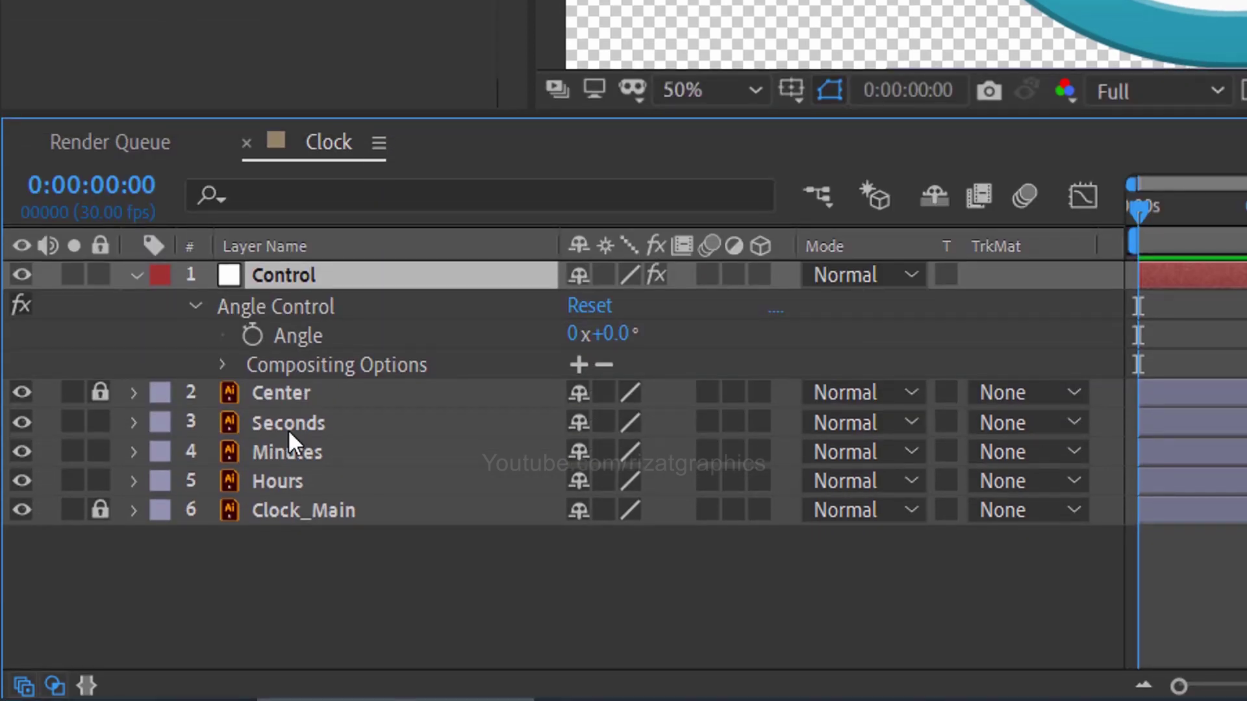
- Reveal the Rotation property on the Seconds, Minutes and Hours layers
{"action": "left_click", "coordinate": [288, 430]}
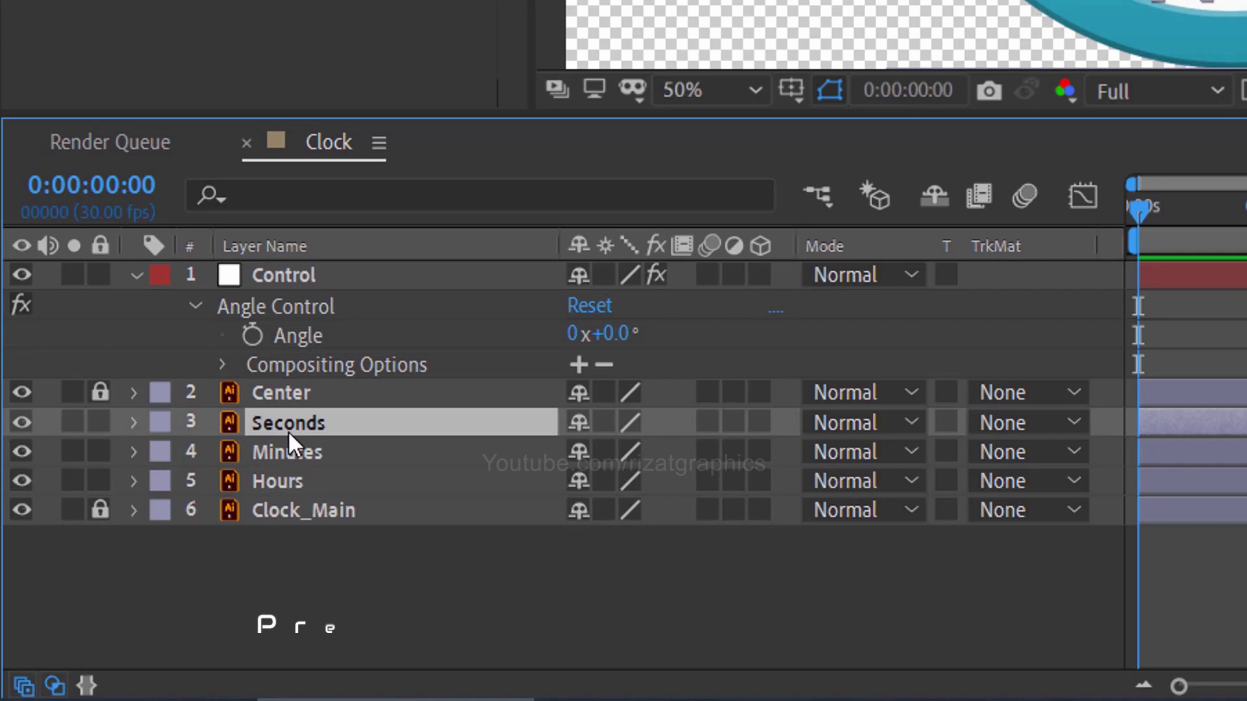
{"action": "left_click", "coordinate": [287, 481], "text": "shift"}
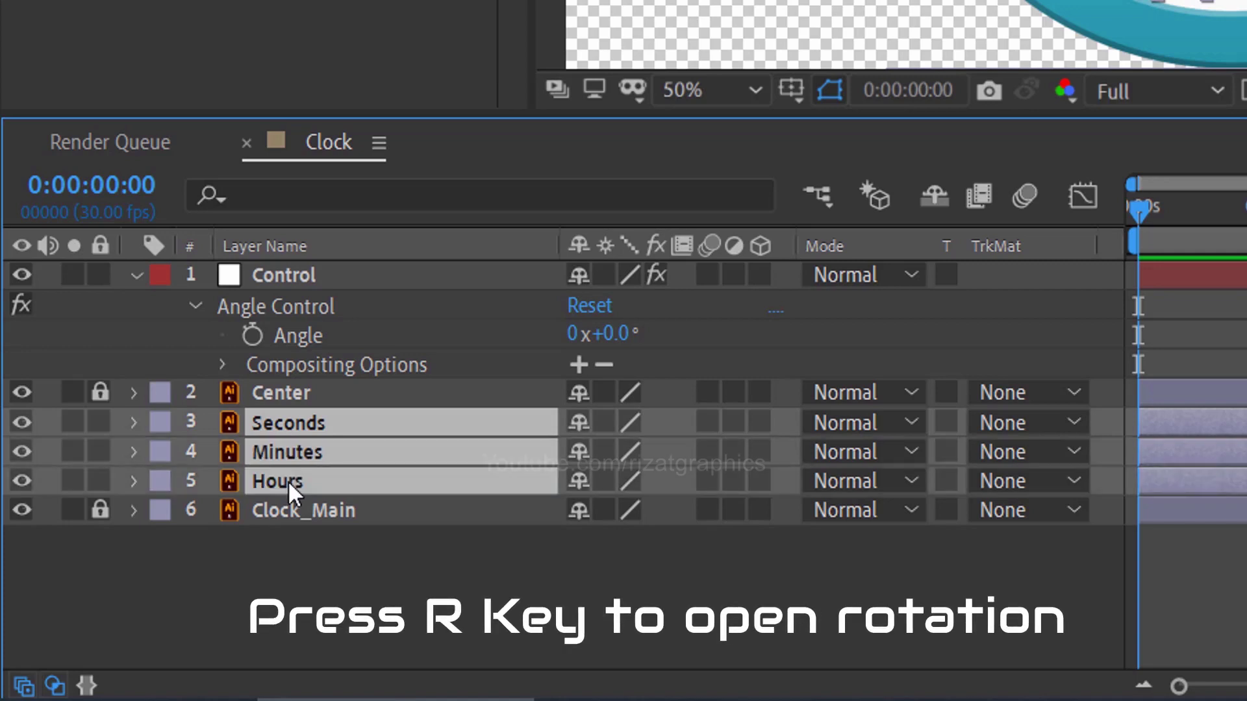
{"action": "key", "text": "r"}
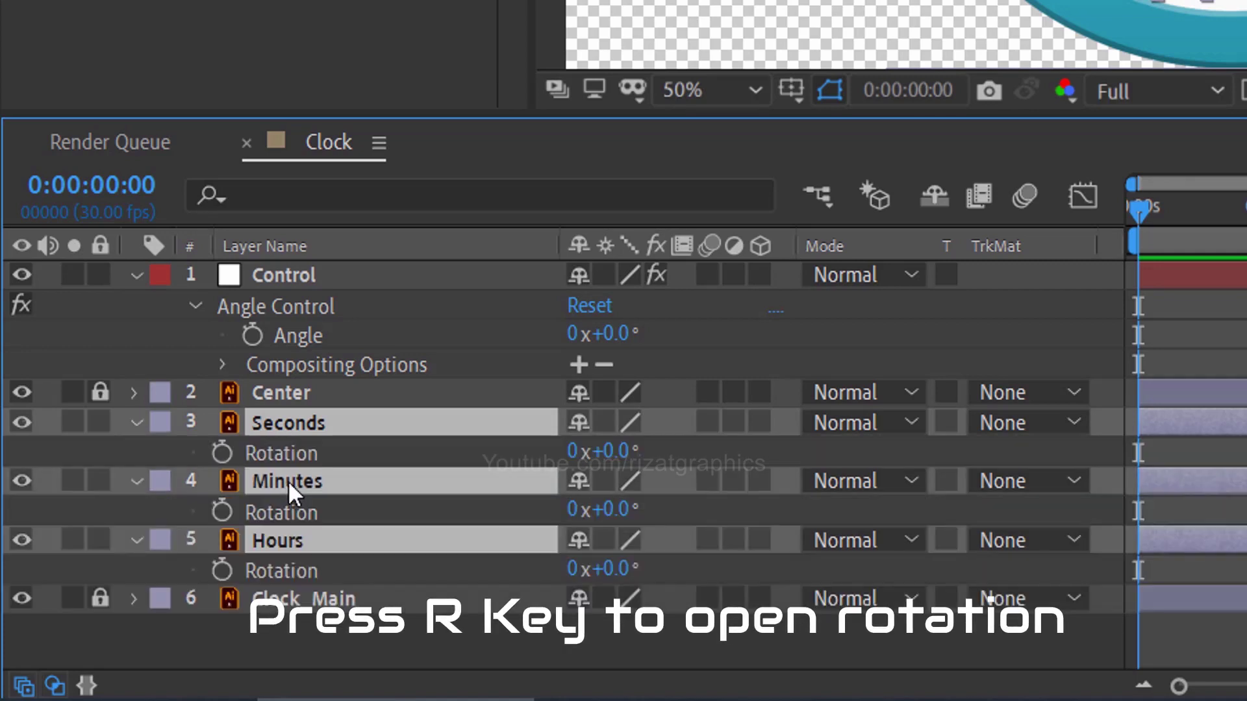
- Pick-whip the Seconds and Minutes rotation expressions to the Control layer's Angle
{"action": "left_click", "coordinate": [220, 454], "text": "alt"}
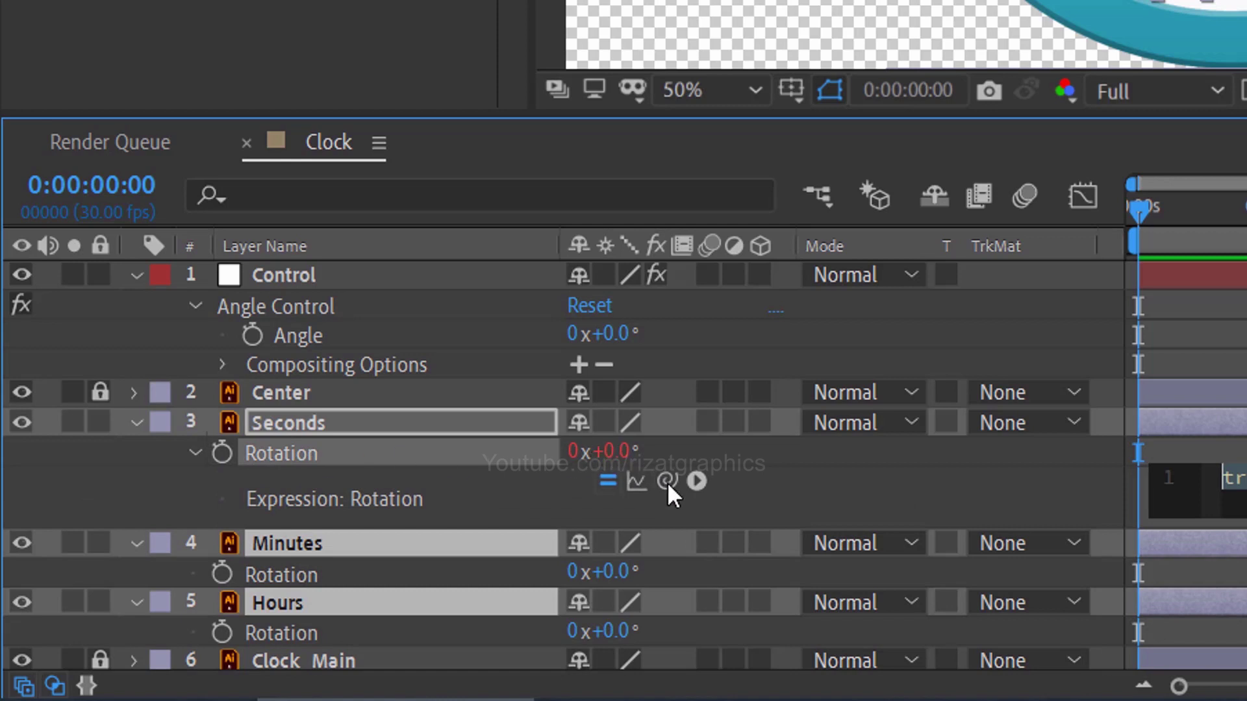
{"action": "left_click_drag", "start_coordinate": [669, 482], "coordinate": [373, 340]}
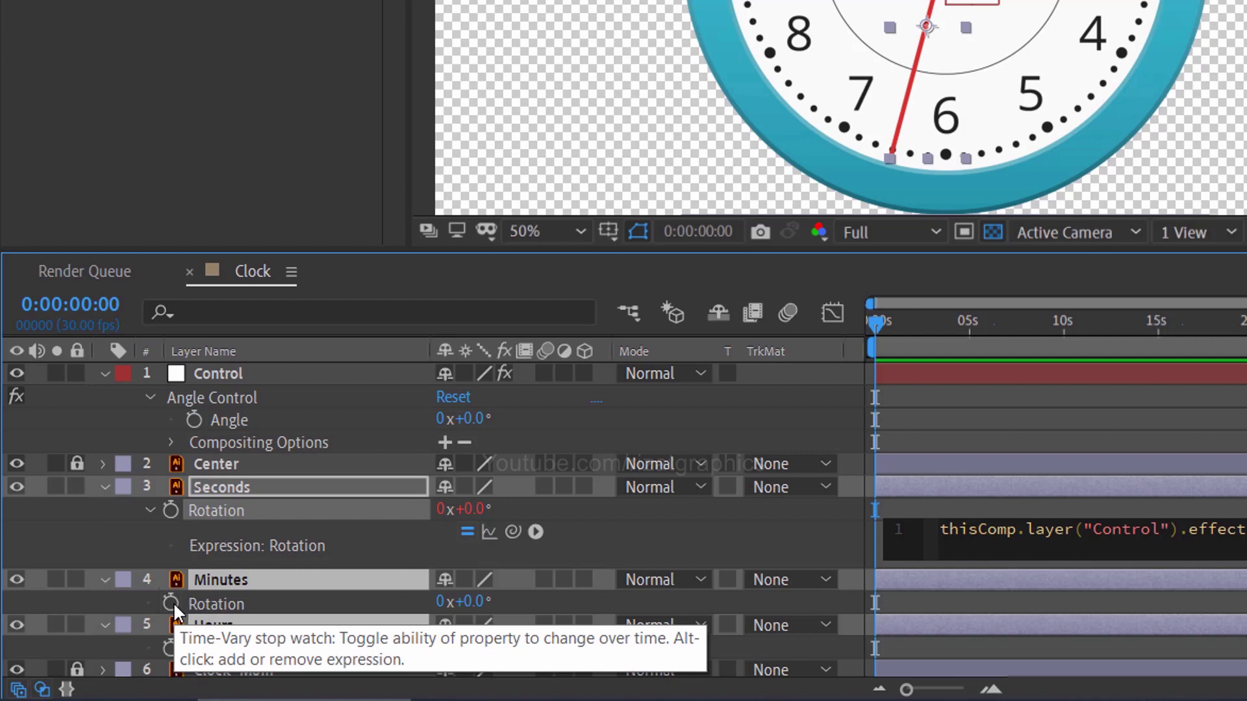
{"action": "left_click", "coordinate": [174, 602], "text": "alt"}
{"action": "left_click_drag", "start_coordinate": [513, 626], "coordinate": [289, 415]}
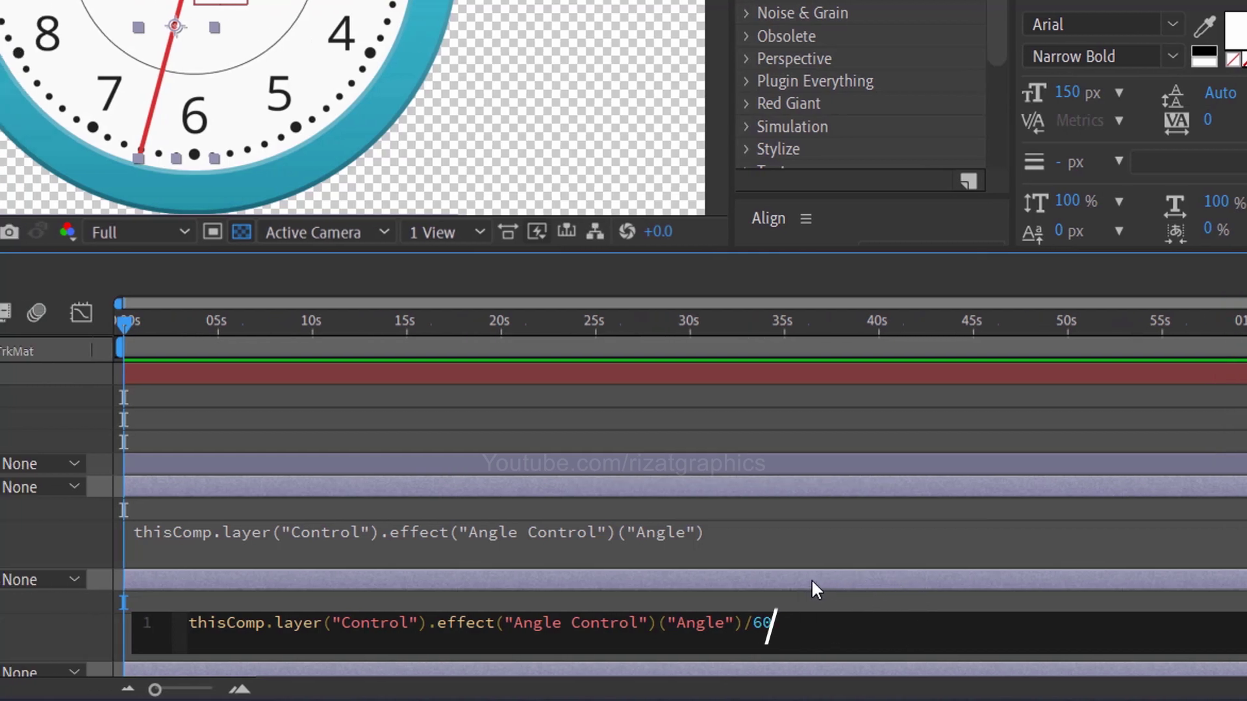
- Commit the Minutes /60 edit and pick-whip the Hours rotation to Control's Angle
{"action": "left_click", "coordinate": [762, 587]}
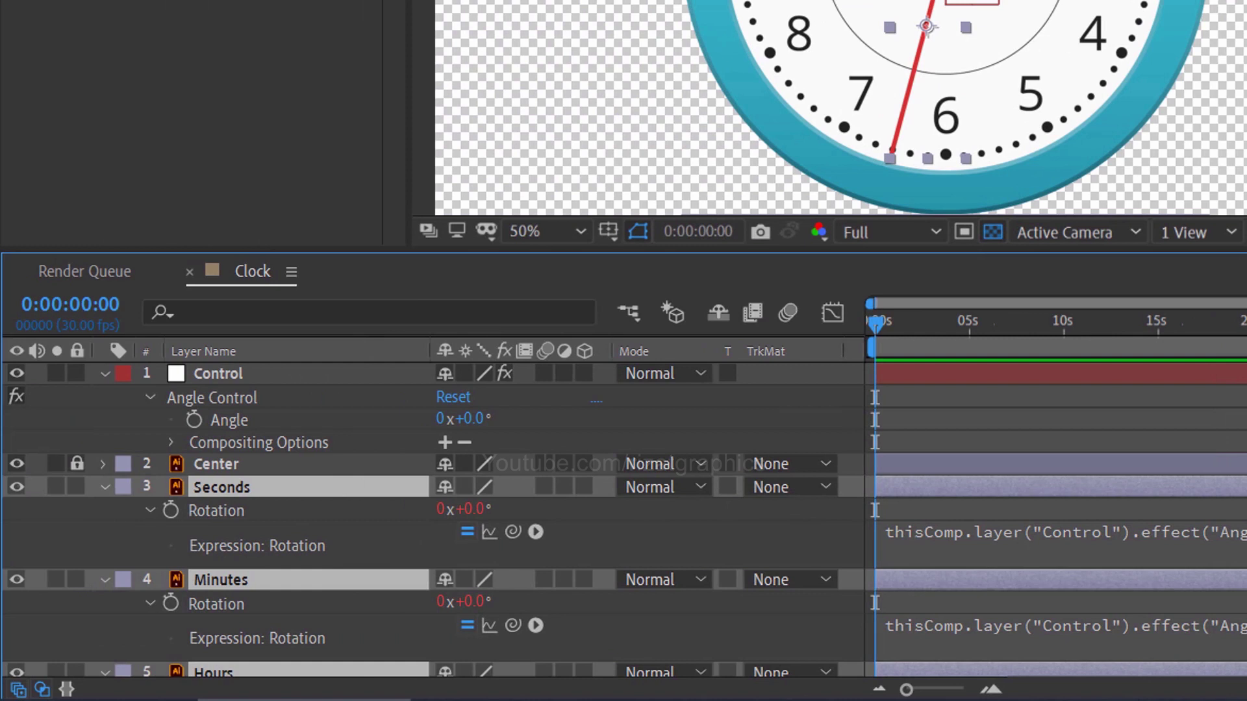
{"action": "scroll", "coordinate": [328, 594], "scroll_direction": "down", "scroll_amount": 2}
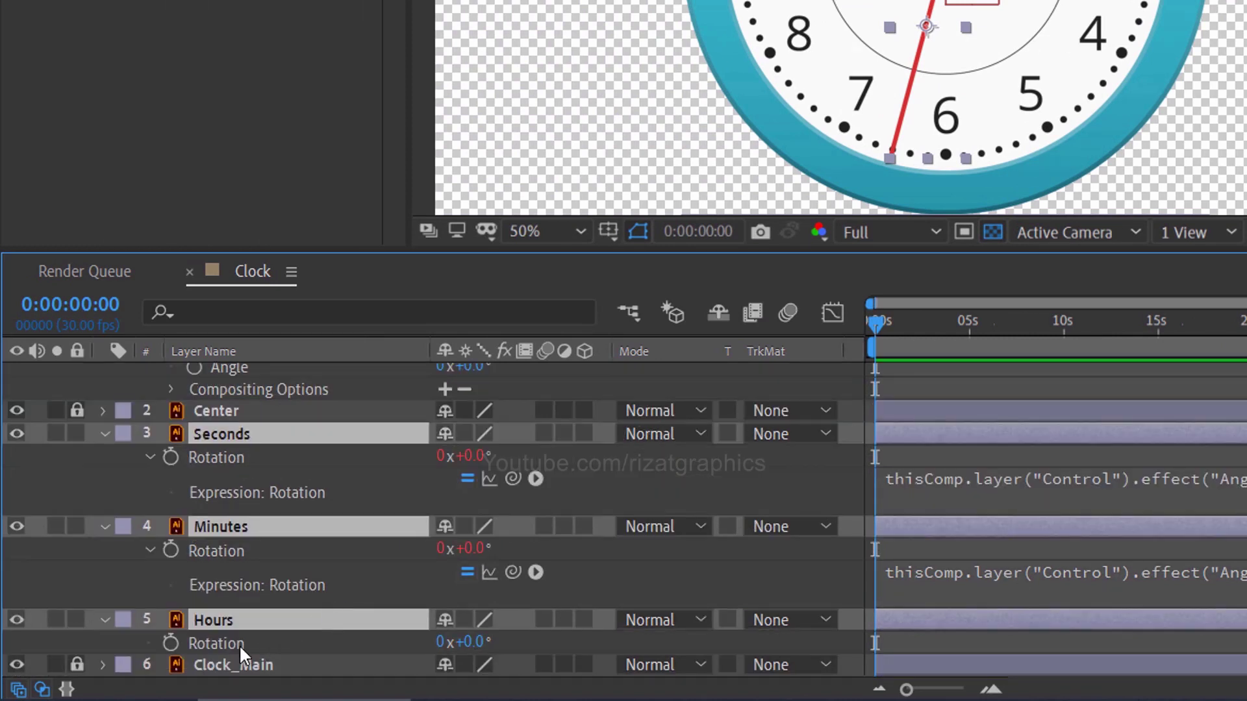
{"action": "left_click", "coordinate": [170, 642], "text": "alt"}
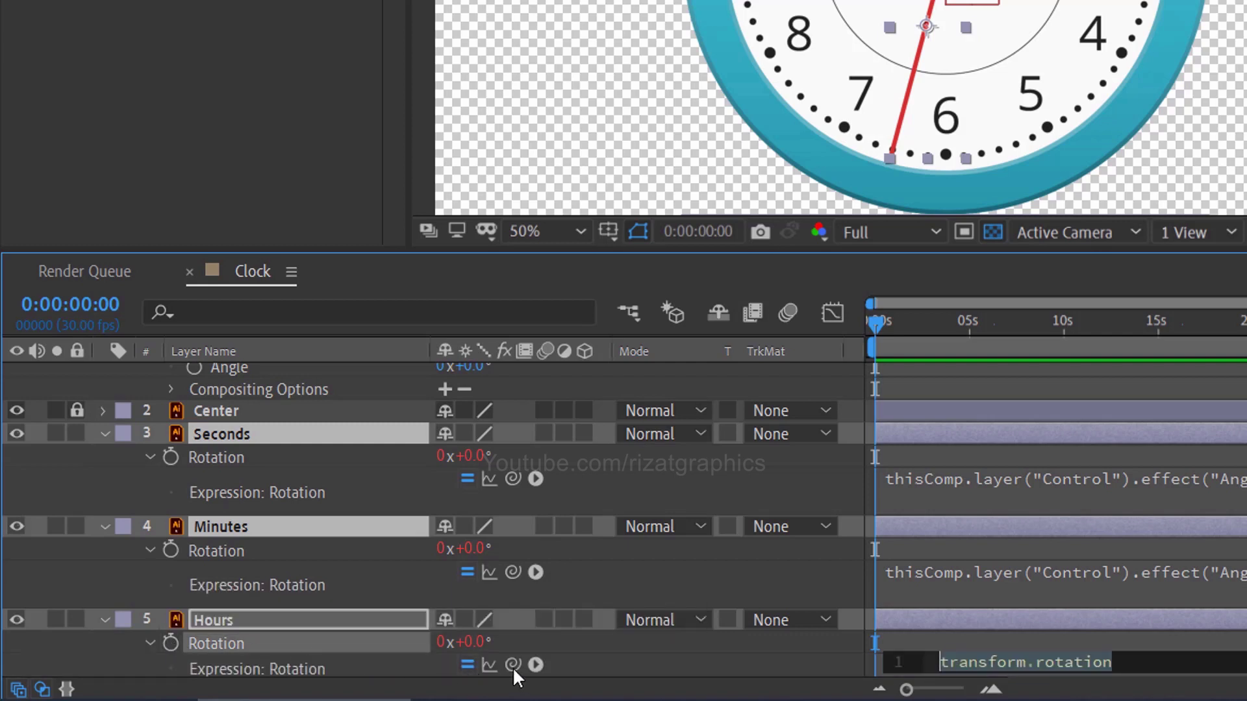
{"action": "left_click_drag", "start_coordinate": [513, 665], "coordinate": [267, 415]}
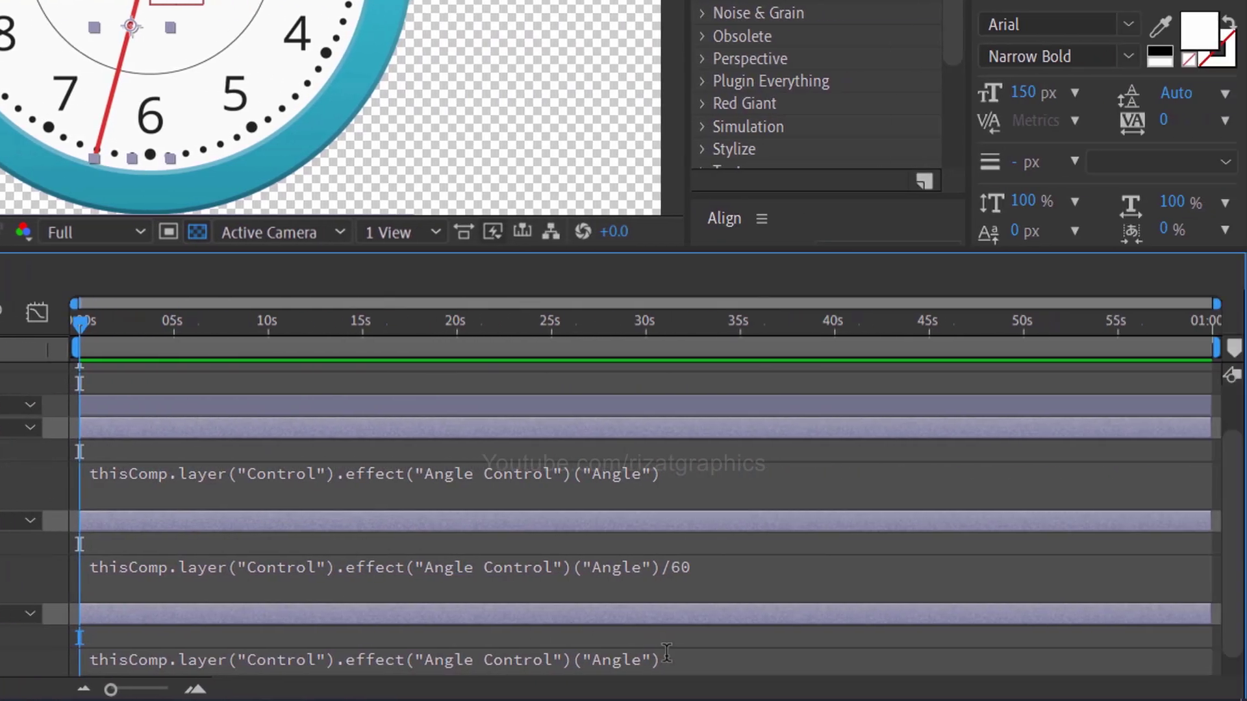
- Append /(60*12) to the end of the Hours rotation expression
{"action": "left_click", "coordinate": [666, 652]}
{"action": "left_click", "coordinate": [725, 656]}
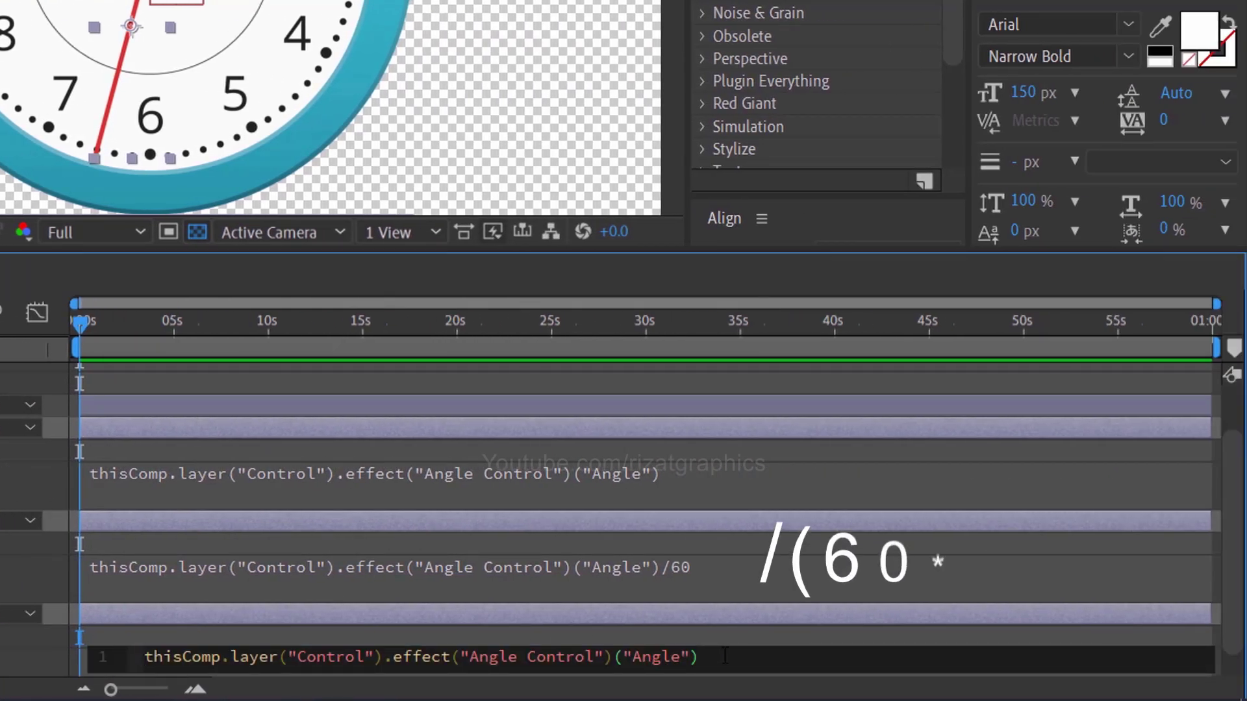
{"action": "type", "text": "/("}
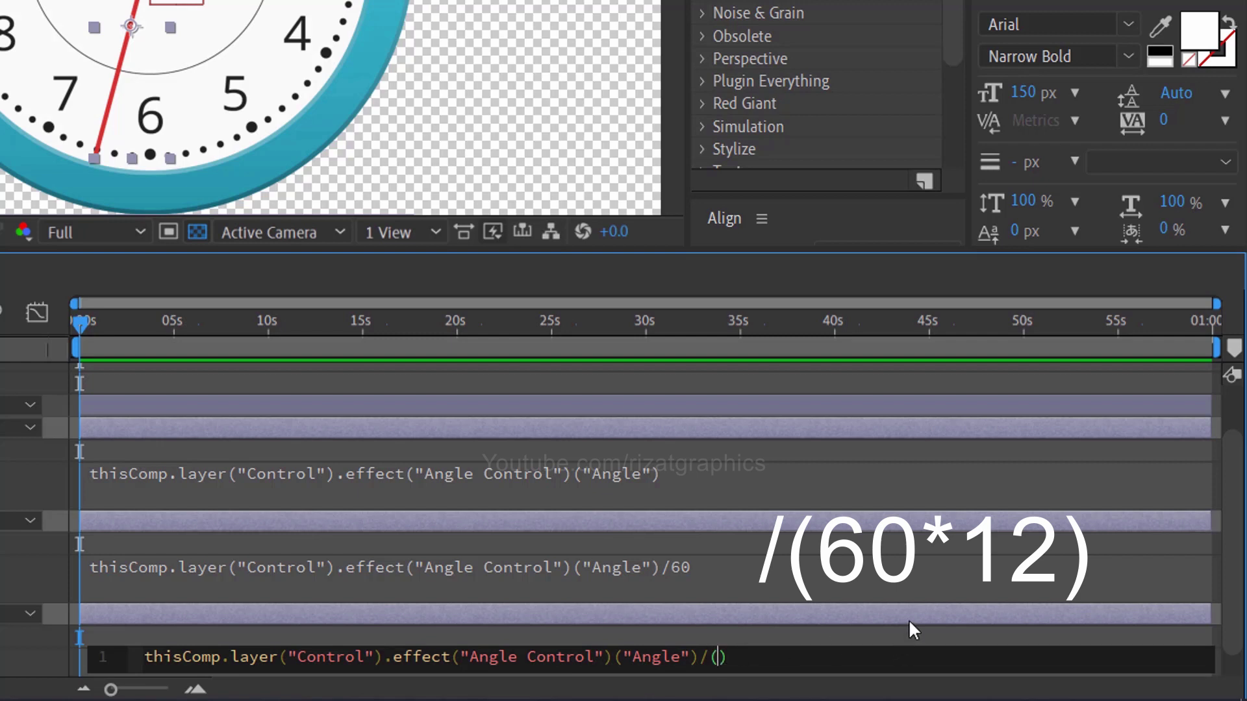
{"action": "type", "text": "60*12"}
{"action": "left_click_drag", "start_coordinate": [774, 658], "coordinate": [692, 661]}
{"action": "left_click", "coordinate": [852, 664]}
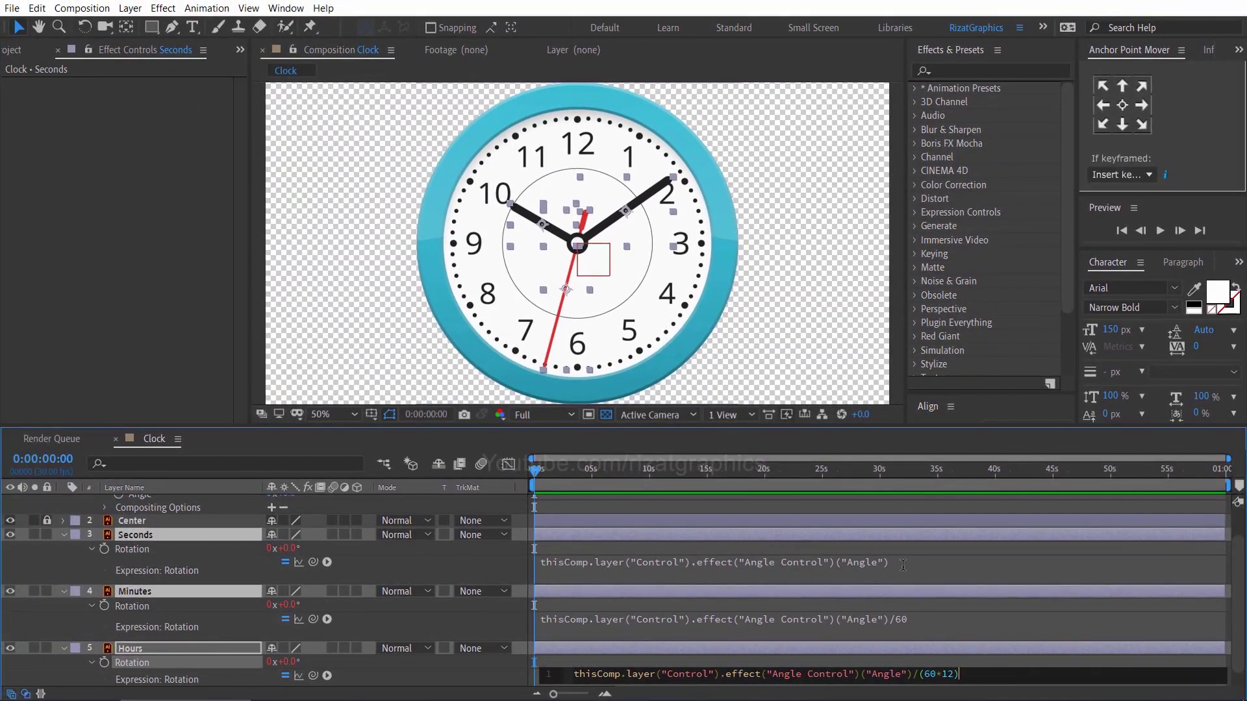
- Review the Seconds, Minutes and Hours rotation expressions and finish editing the Hours one
{"action": "left_click", "coordinate": [903, 565]}
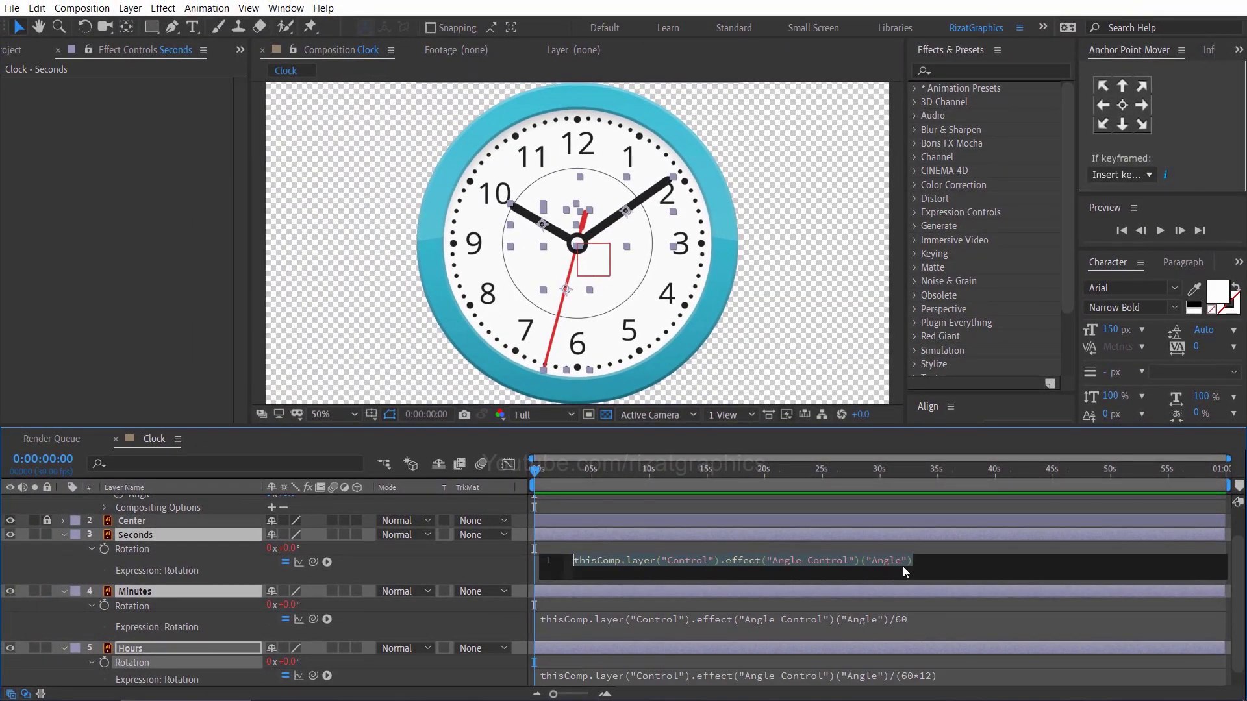
{"action": "left_click", "coordinate": [938, 619]}
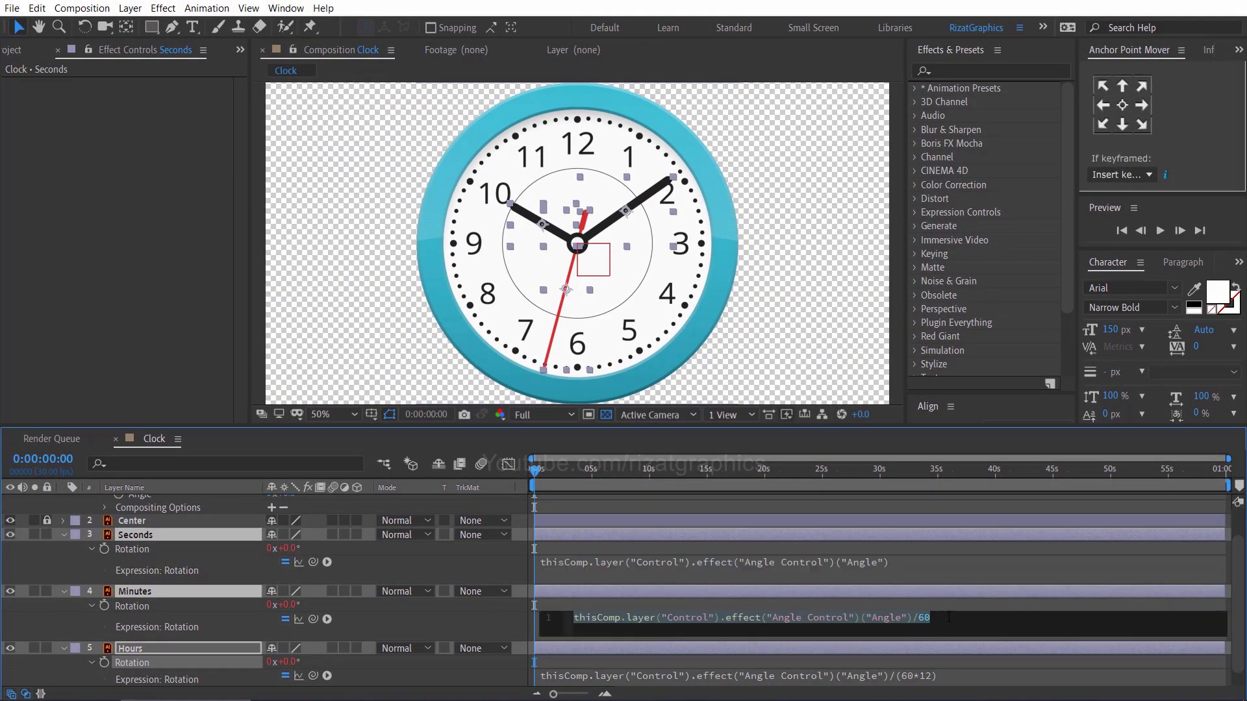
{"action": "left_click", "coordinate": [959, 675]}
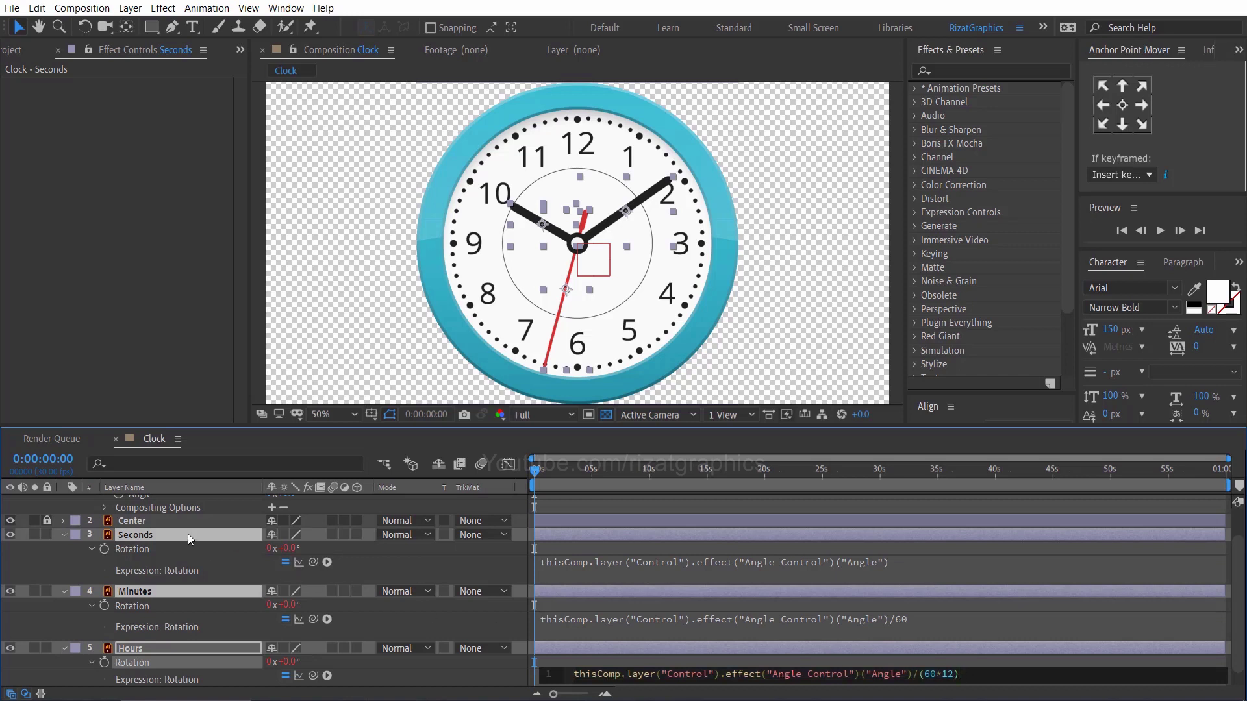
{"action": "key", "text": "KP_Enter"}
- Scrub the Control layer's Angle to test the hands, then undo back to 0x+0.0°
{"action": "key", "text": "u"}
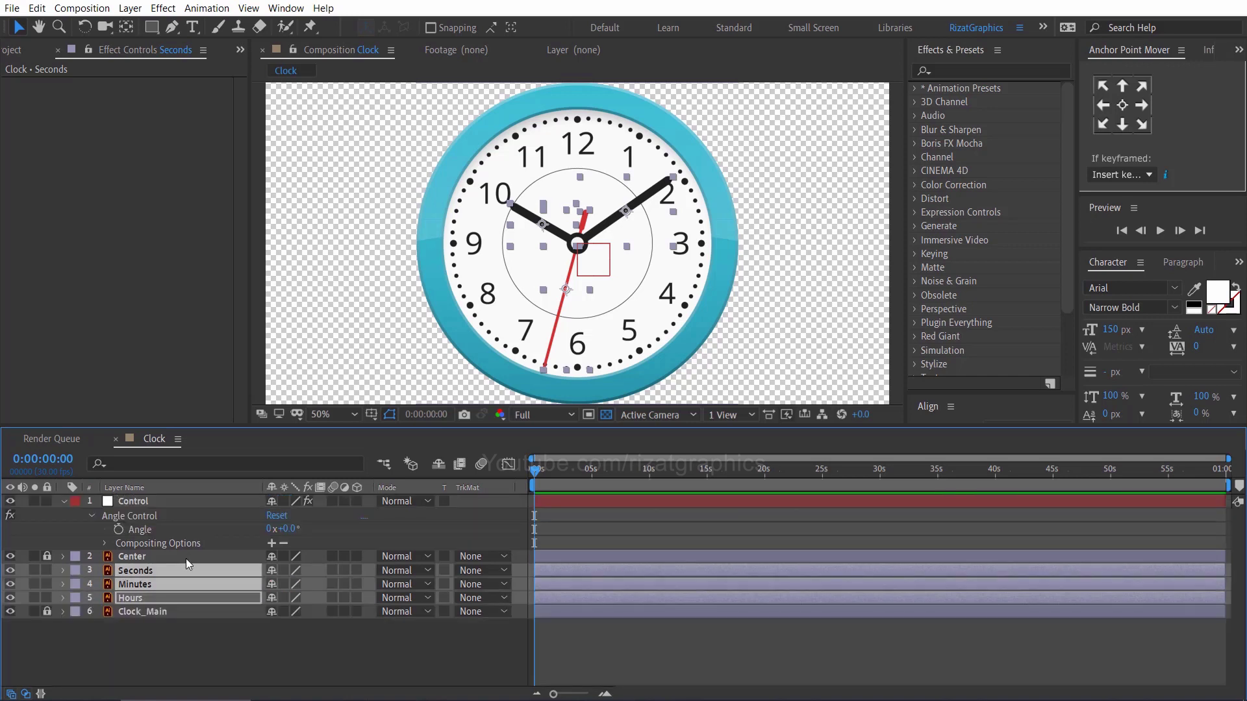
{"action": "left_click", "coordinate": [180, 627]}
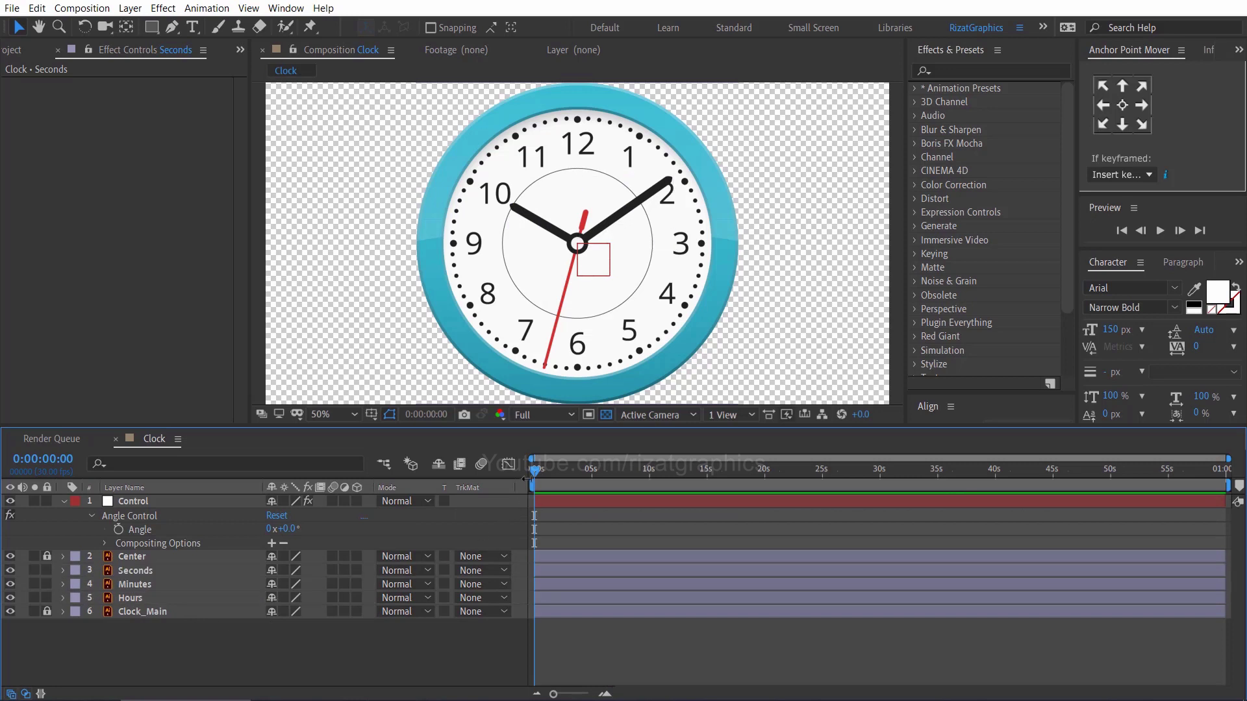
{"action": "left_click_drag", "start_coordinate": [289, 531], "coordinate": [373, 520]}
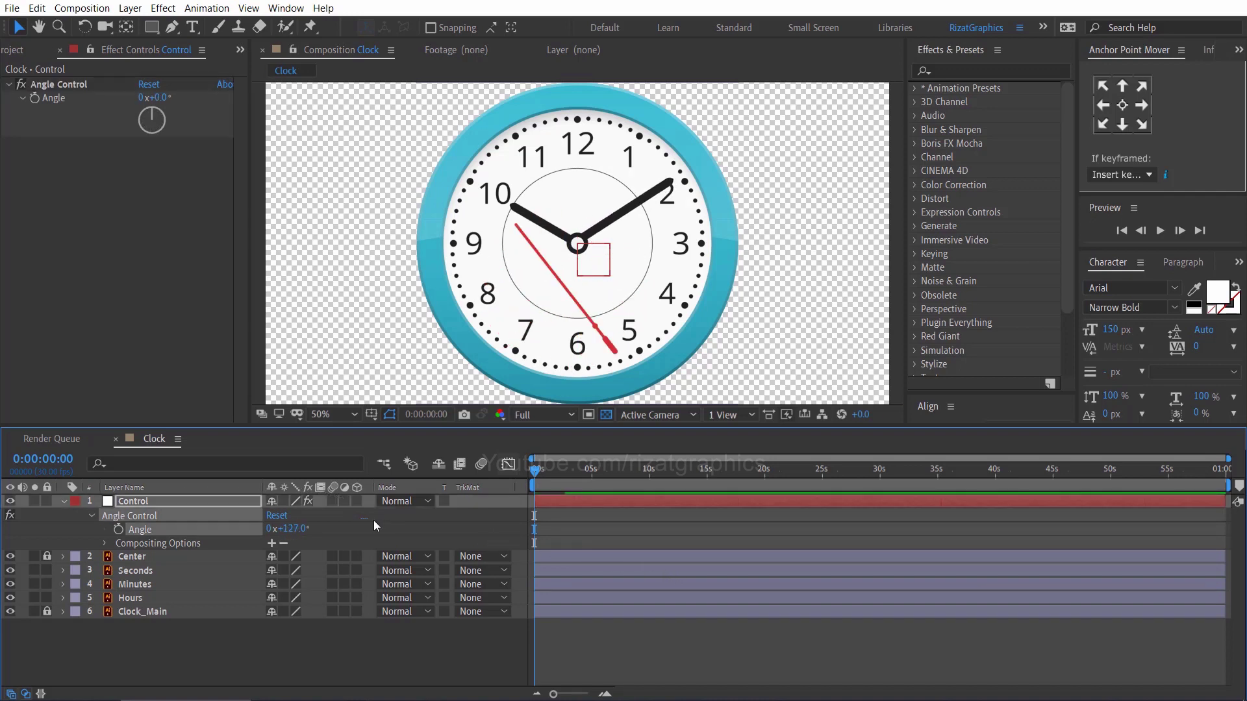
{"action": "key", "text": "ctrl+z"}
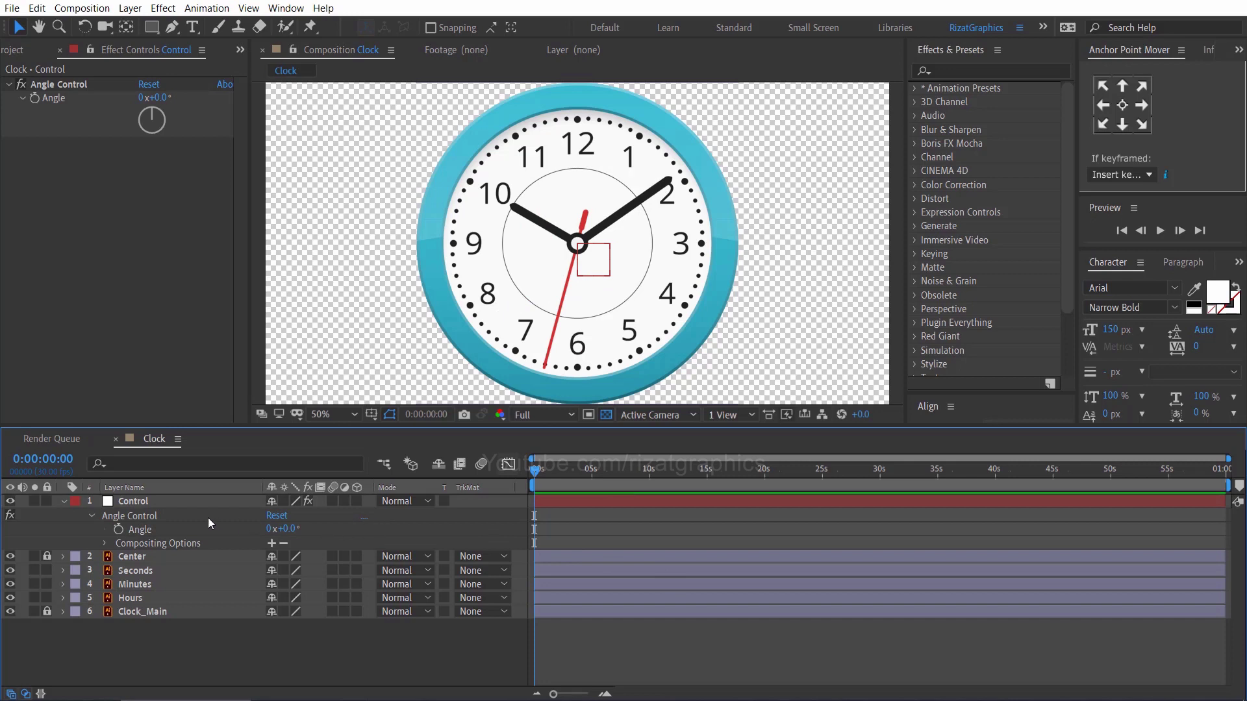
- Move the Seconds hand's anchor point onto the clock centre with the Pan Behind tool, zooming in to check
{"action": "left_click", "coordinate": [137, 571]}
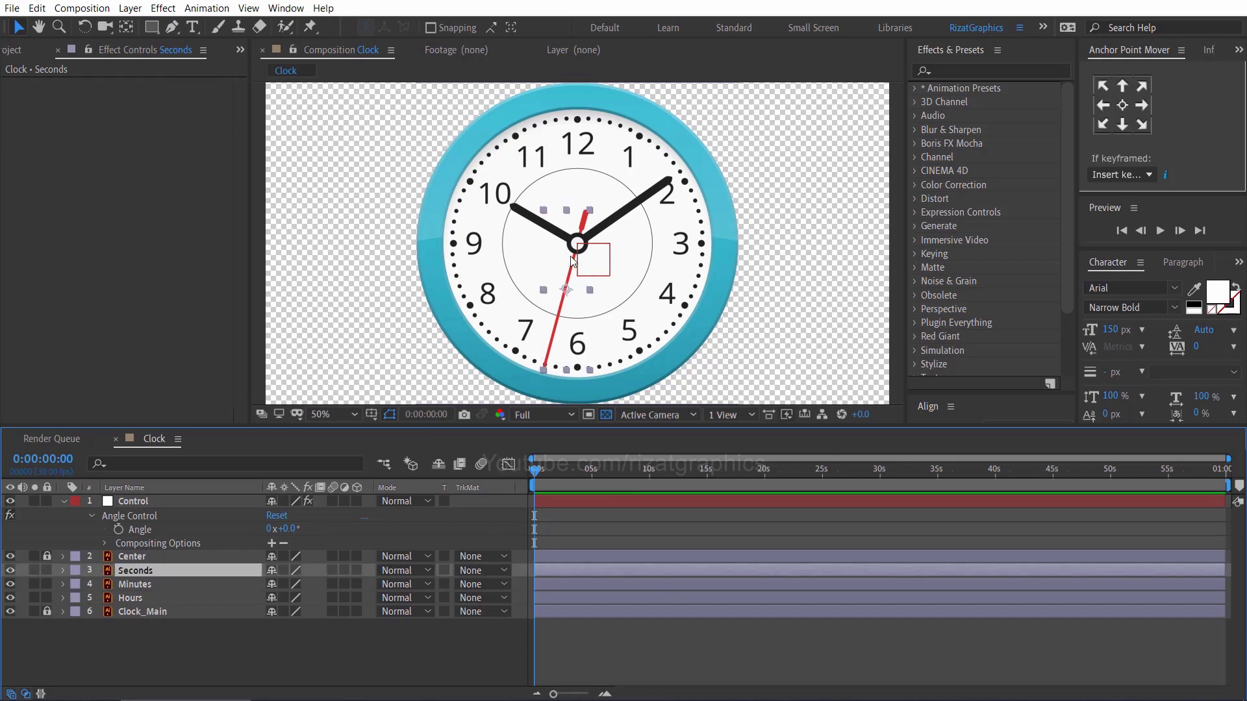
{"action": "left_click", "coordinate": [127, 28]}
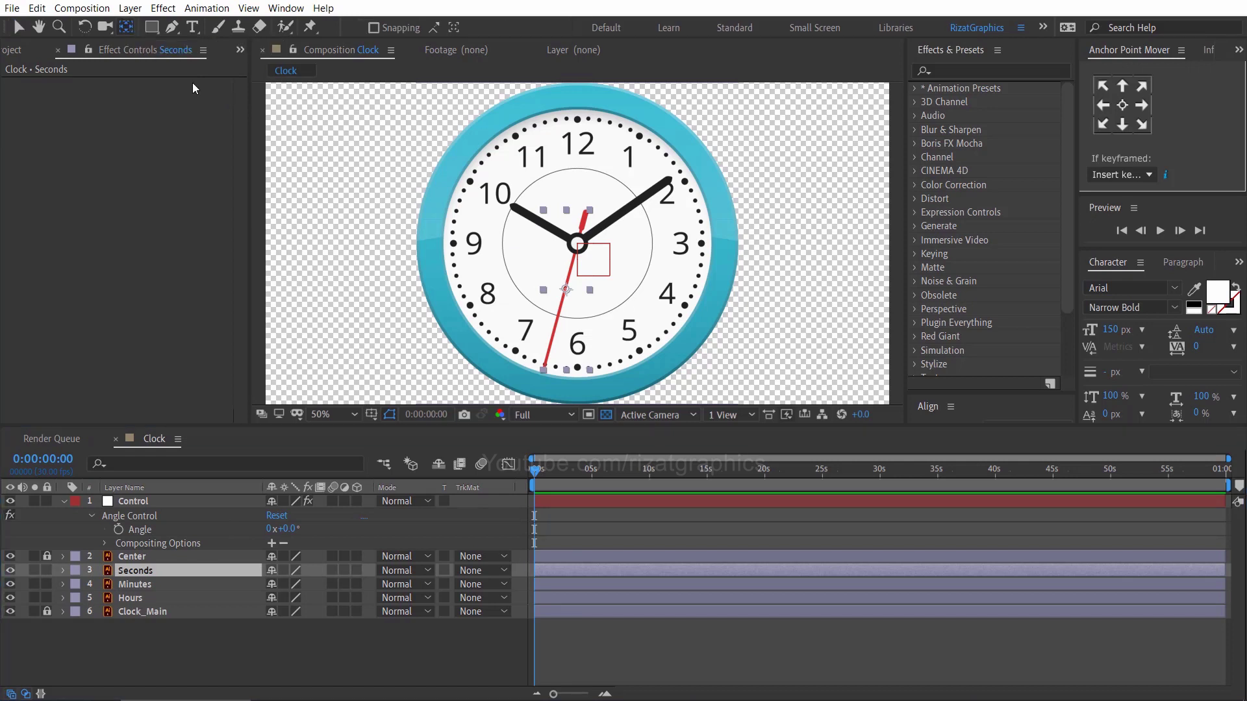
{"action": "key", "text": "period"}
{"action": "left_click_drag", "start_coordinate": [558, 338], "coordinate": [574, 252]}
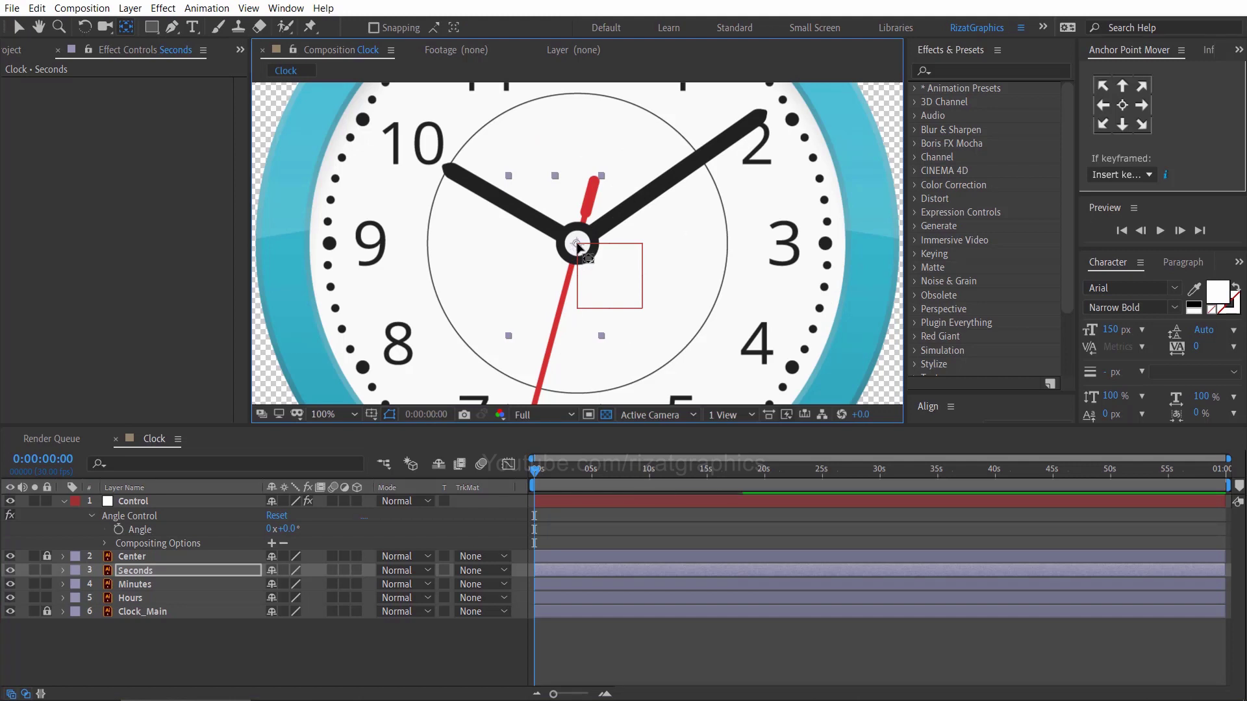
{"action": "key", "text": "period"}
{"action": "key", "text": "period"}
{"action": "key", "text": "period"}
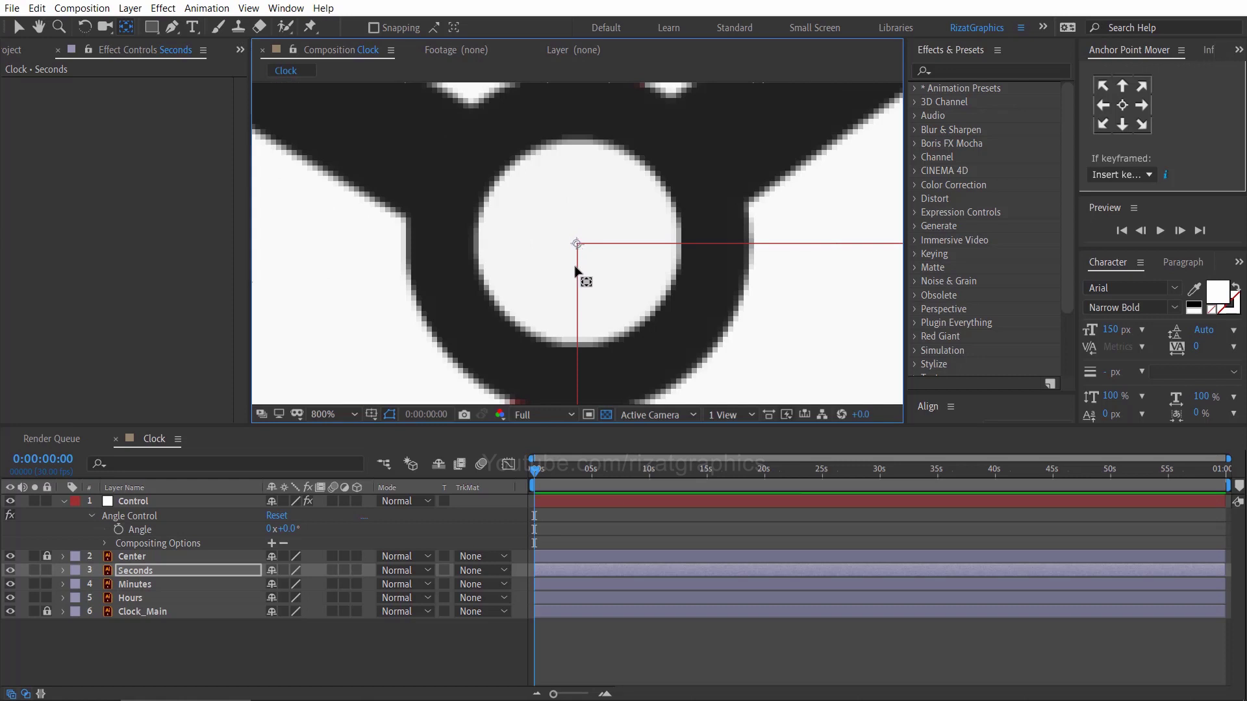
{"action": "key", "text": "comma"}
{"action": "key", "text": "comma"}
{"action": "key", "text": "comma"}
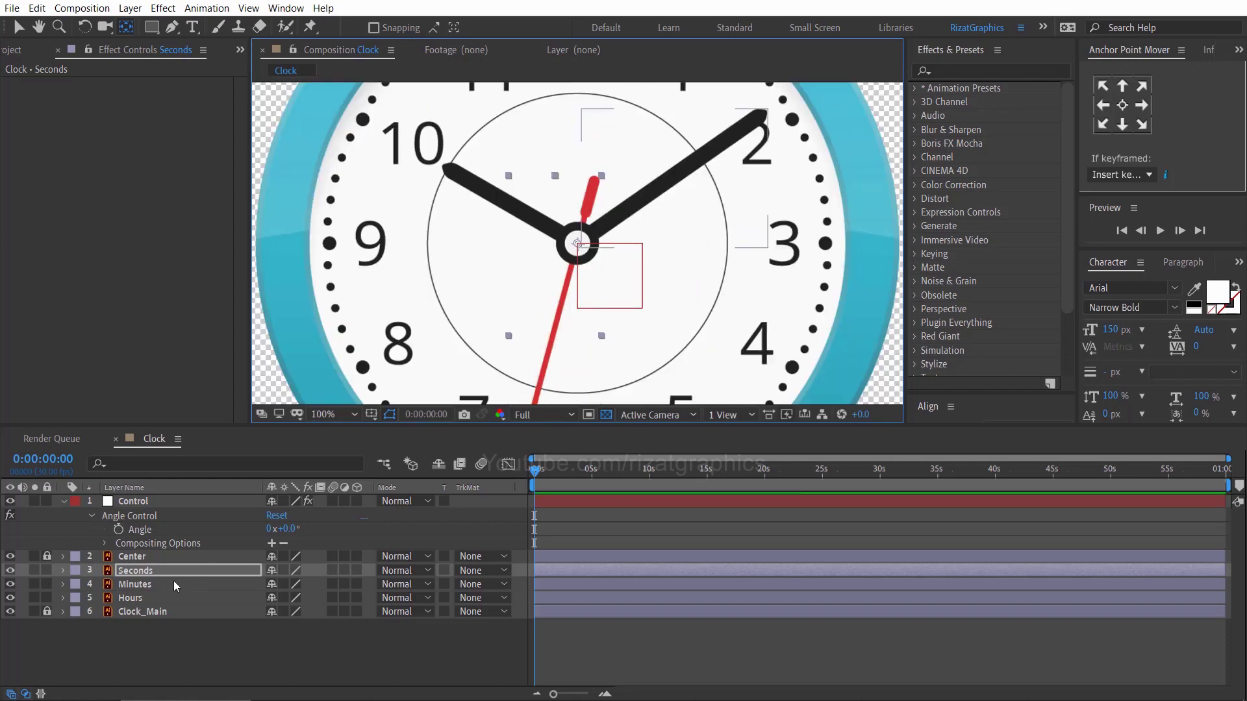
- Move the Minutes and Hours anchor points onto the clock centre
{"action": "left_click", "coordinate": [174, 584]}
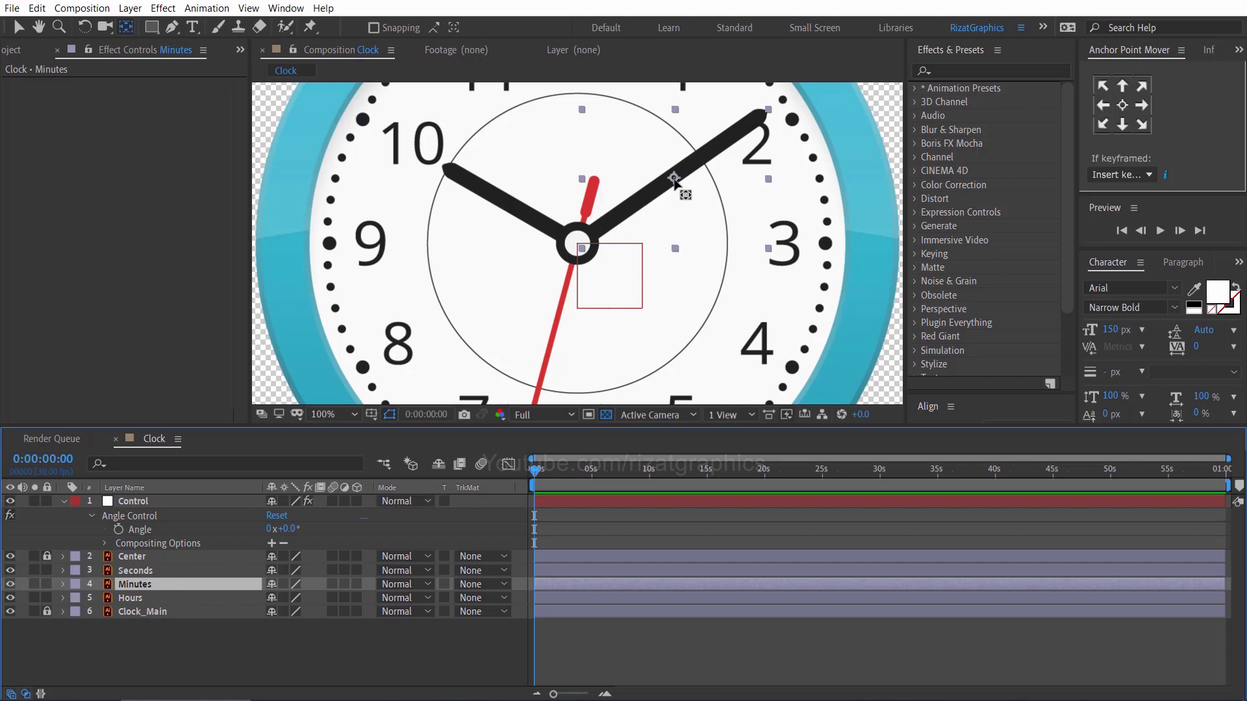
{"action": "left_click_drag", "start_coordinate": [673, 182], "coordinate": [589, 246]}
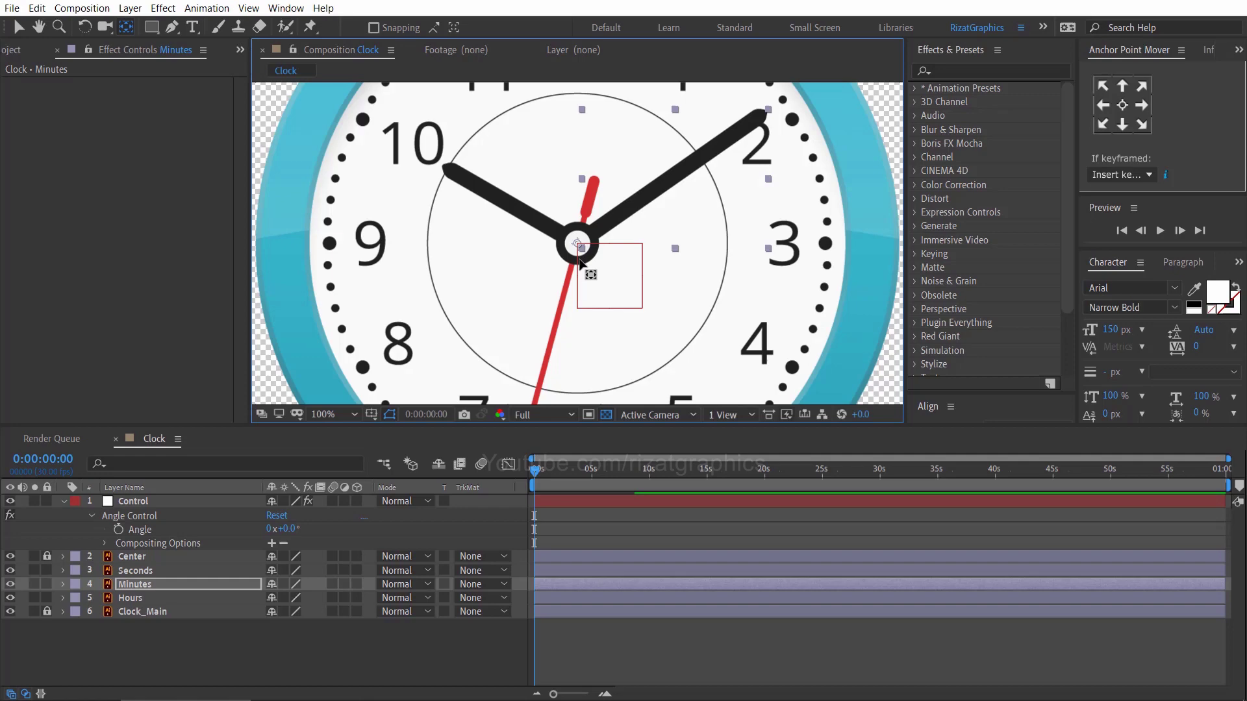
{"action": "scroll", "coordinate": [580, 262], "scroll_direction": "up", "scroll_amount": 6}
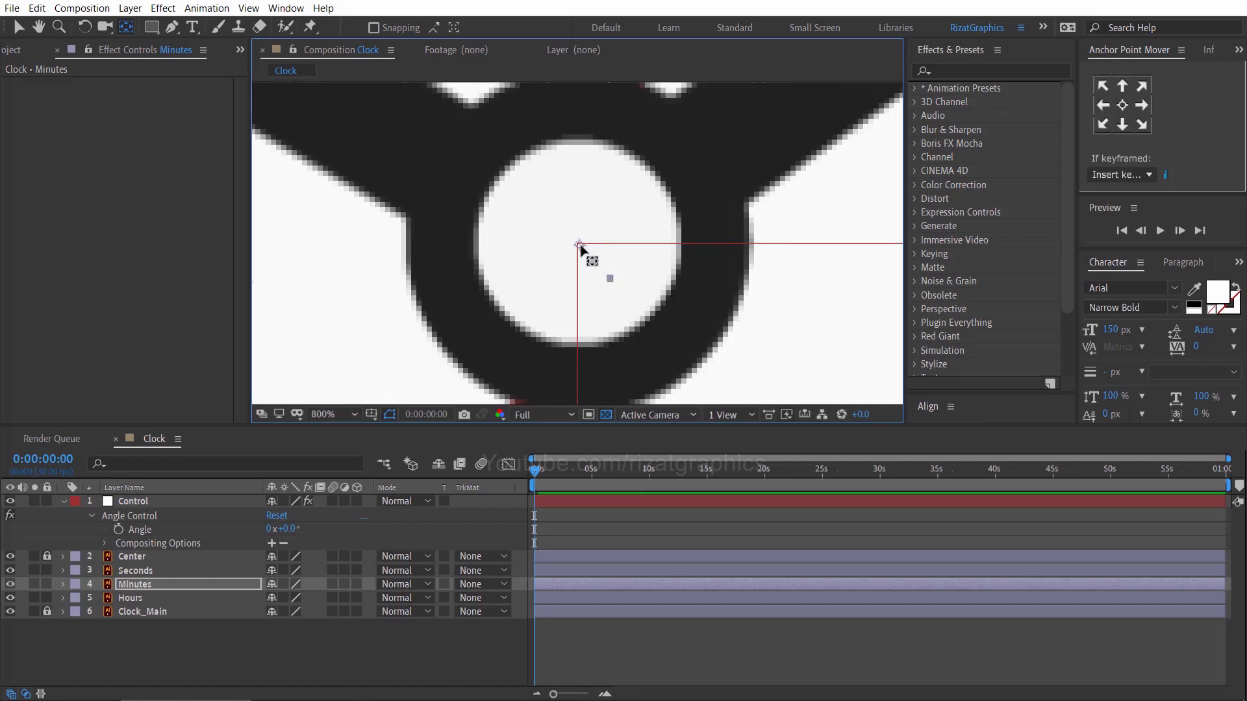
{"action": "scroll", "coordinate": [582, 256], "scroll_direction": "down", "scroll_amount": 6}
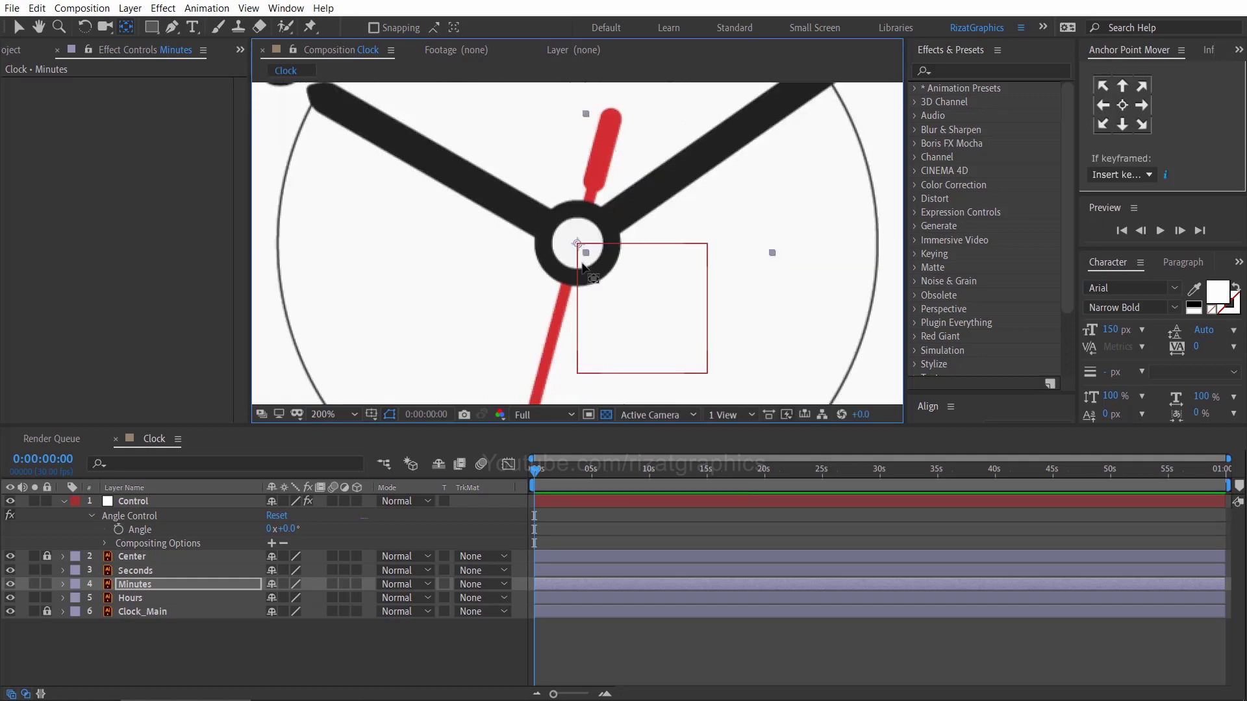
{"action": "left_click", "coordinate": [188, 597]}
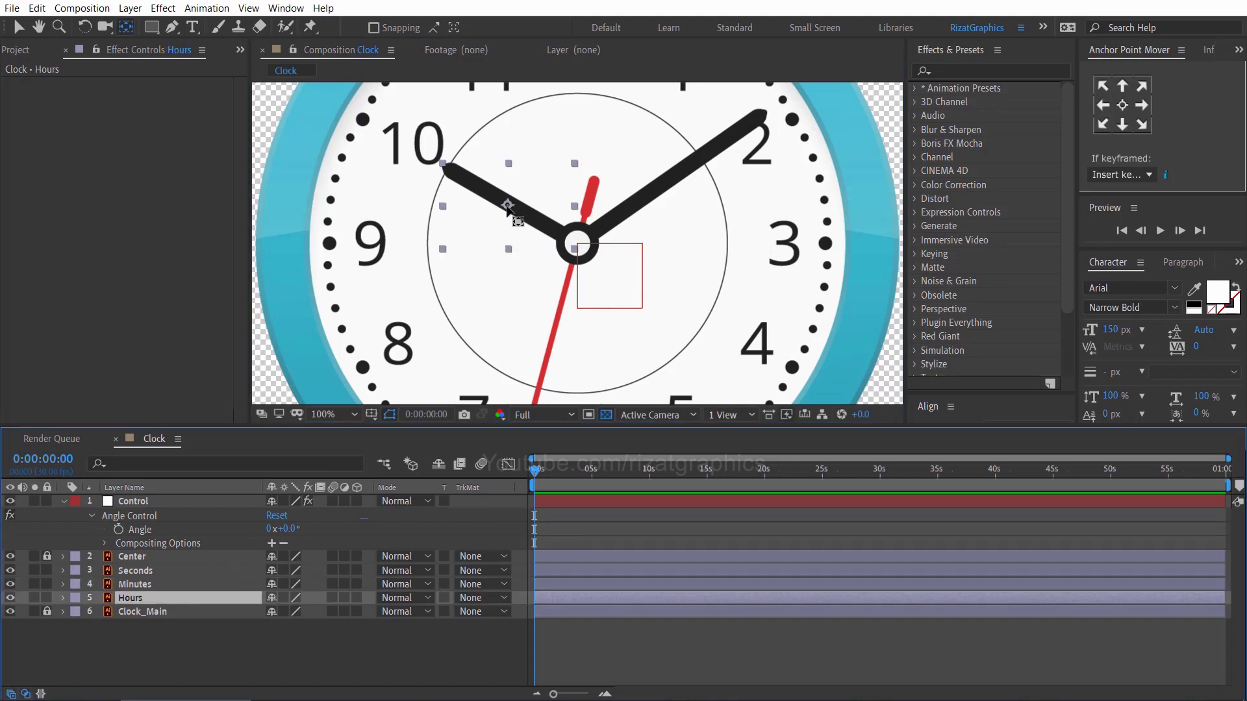
{"action": "left_click_drag", "start_coordinate": [507, 206], "coordinate": [511, 208]}
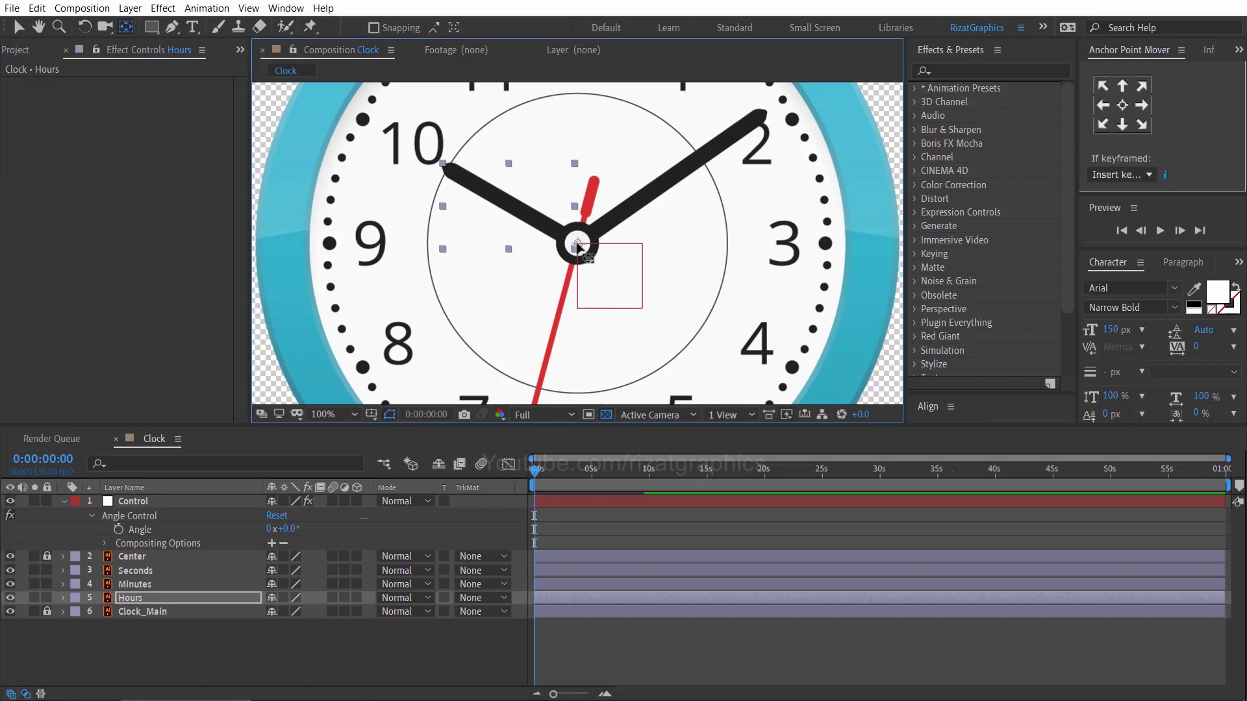
- Enlarge the composition viewer and scrub the Control Angle to 1x+91.0° to test the hands
{"action": "scroll", "coordinate": [585, 249], "scroll_direction": "up", "scroll_amount": 6}
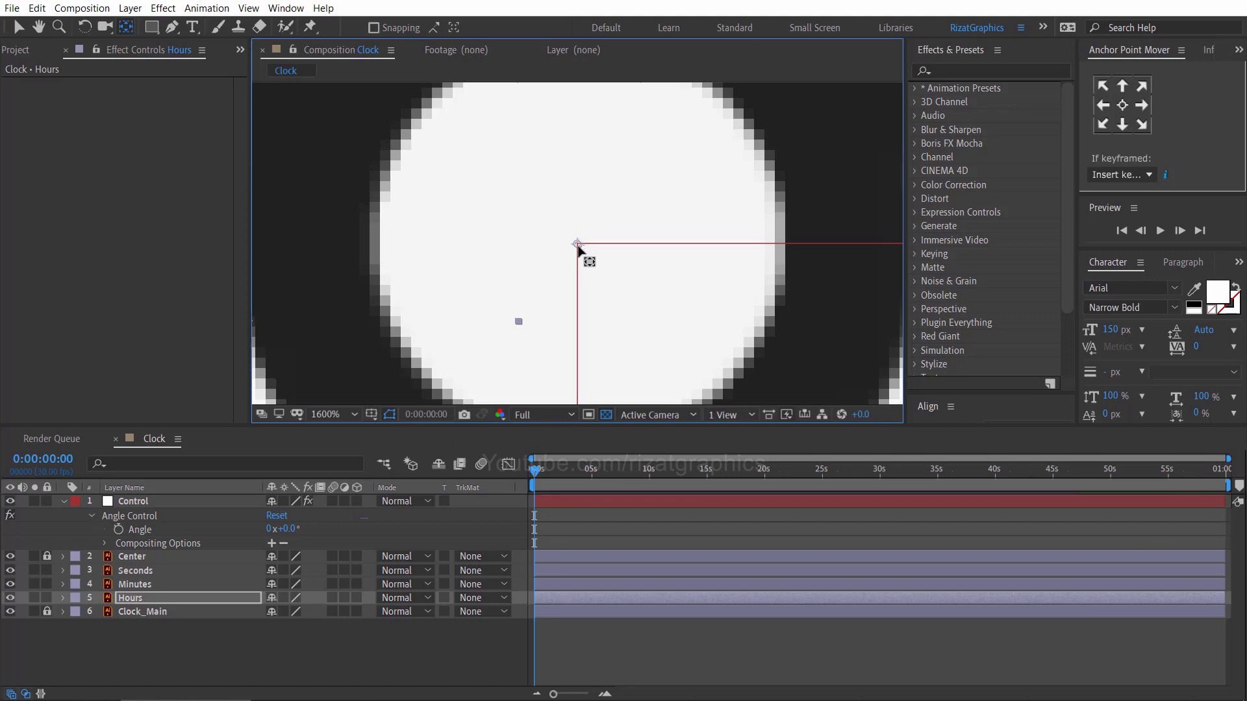
{"action": "scroll", "coordinate": [584, 262], "scroll_direction": "down", "scroll_amount": 6}
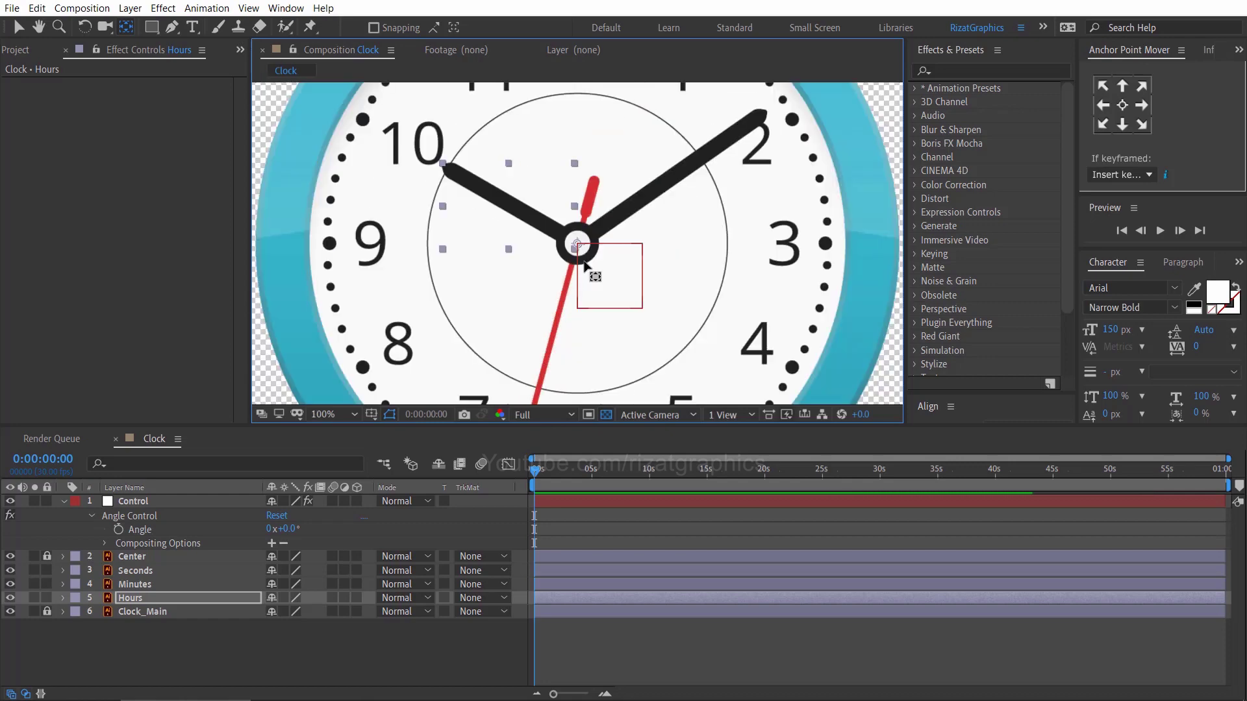
{"action": "scroll", "coordinate": [584, 265], "scroll_direction": "down", "scroll_amount": 1}
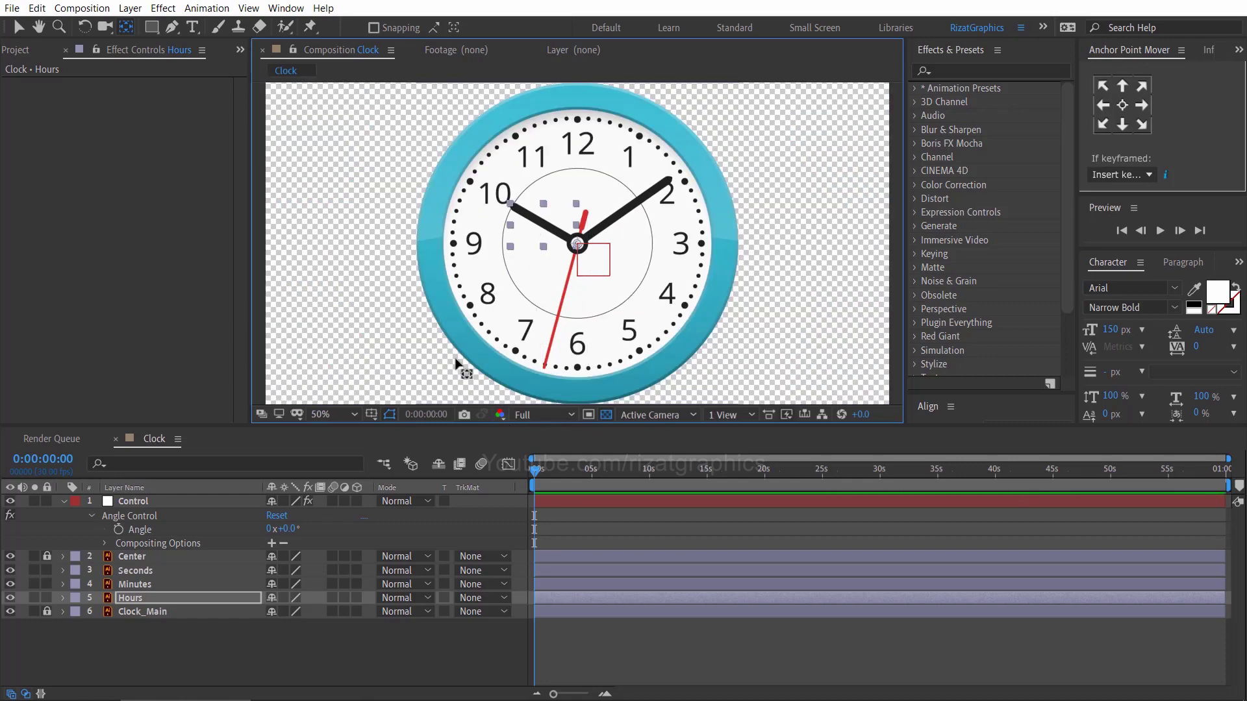
{"action": "left_click_drag", "start_coordinate": [381, 436], "coordinate": [376, 476]}
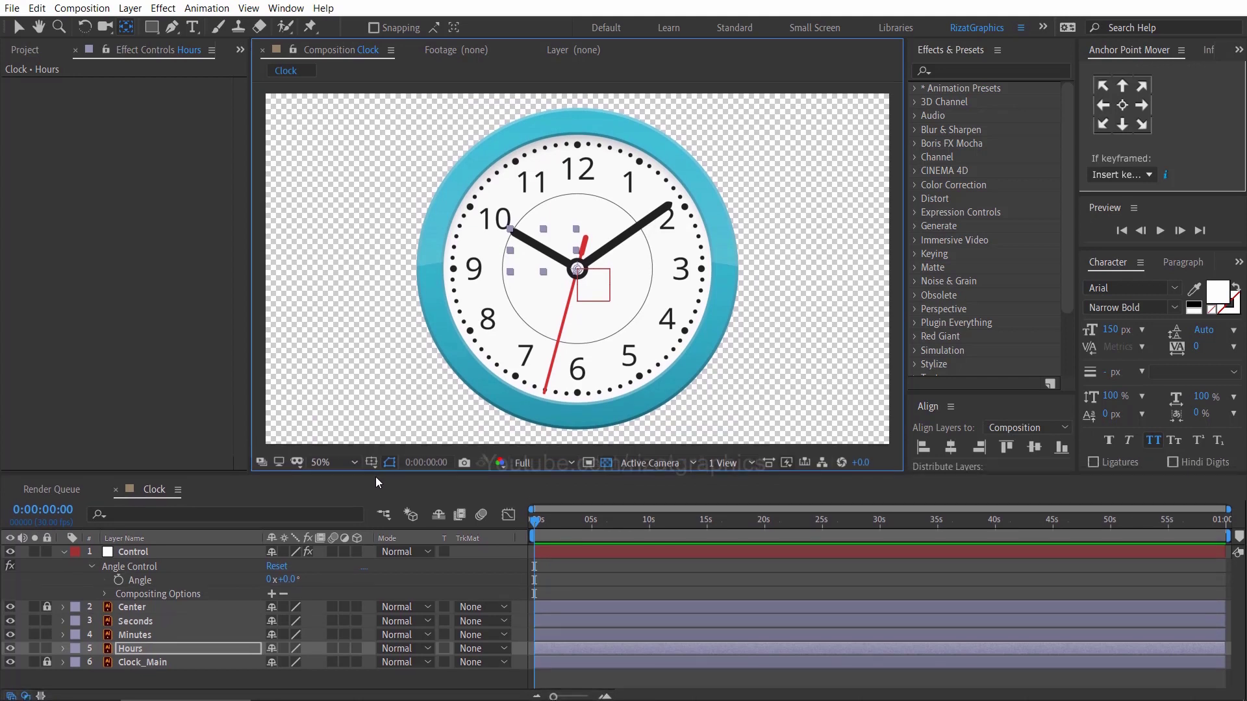
{"action": "mouse_move", "coordinate": [285, 586]}
{"action": "left_mouse_down"}
{"action": "mouse_move", "coordinate": [614, 555]}
{"action": "mouse_move", "coordinate": [300, 583]}
{"action": "left_mouse_up"}
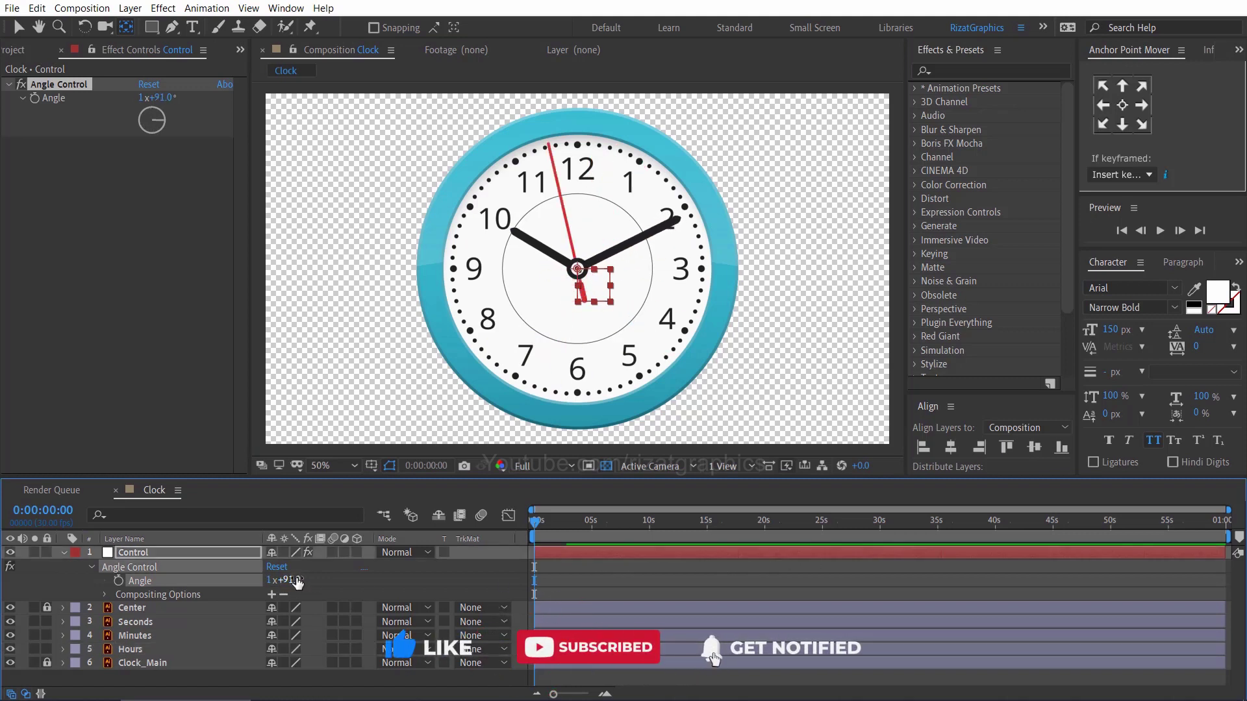
- Reset the Control Angle to 0x+0.0° and set its first keyframe
{"action": "left_click", "coordinate": [285, 580]}
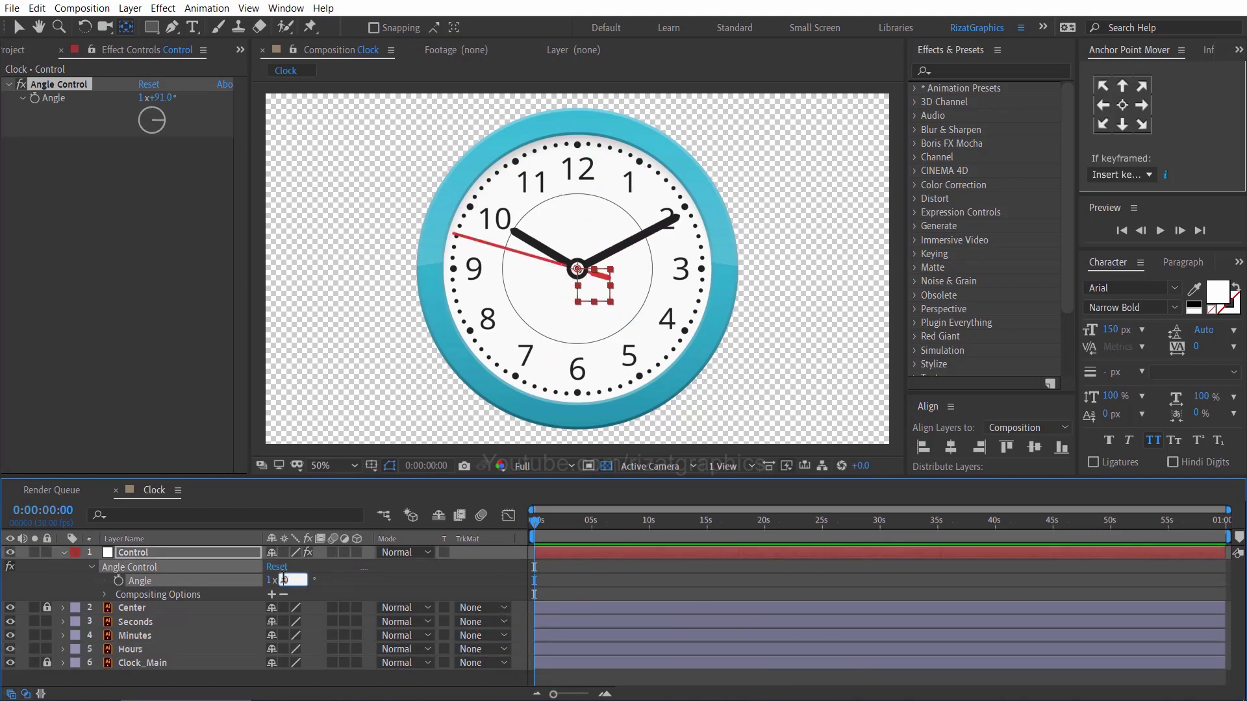
{"action": "type", "text": "0"}
{"action": "key", "text": "Return"}
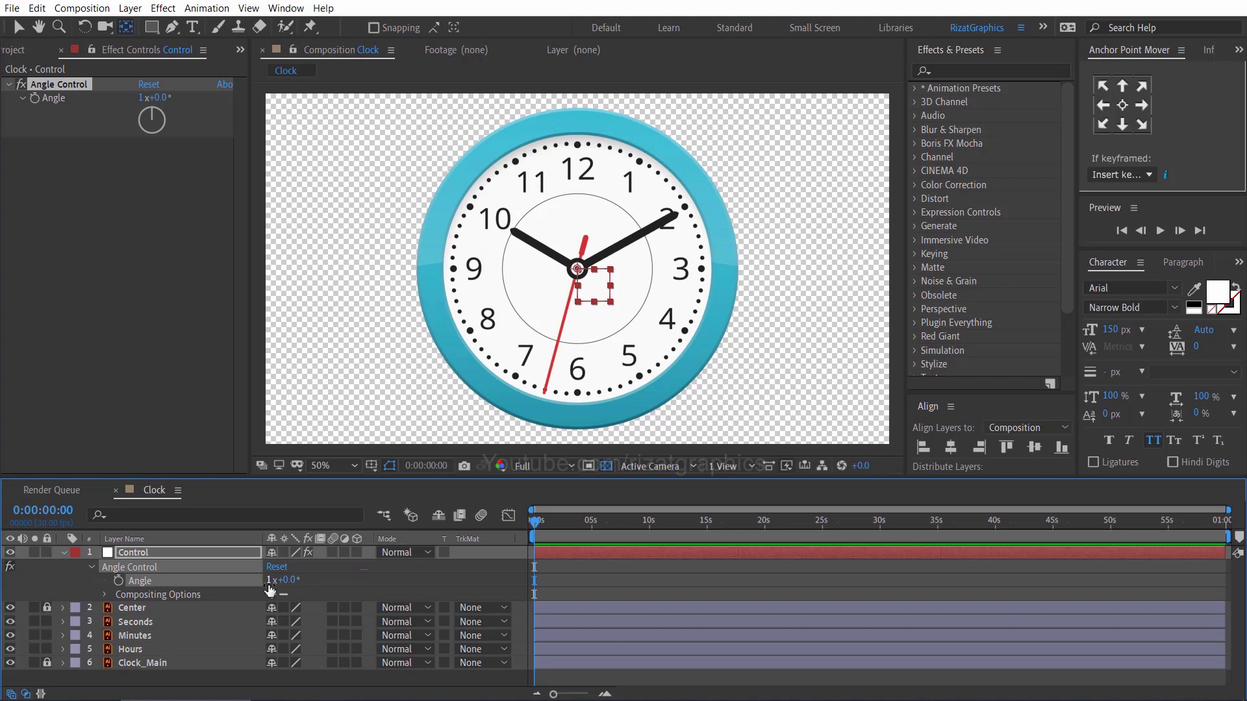
{"action": "left_click", "coordinate": [269, 581]}
{"action": "key", "text": "Return"}
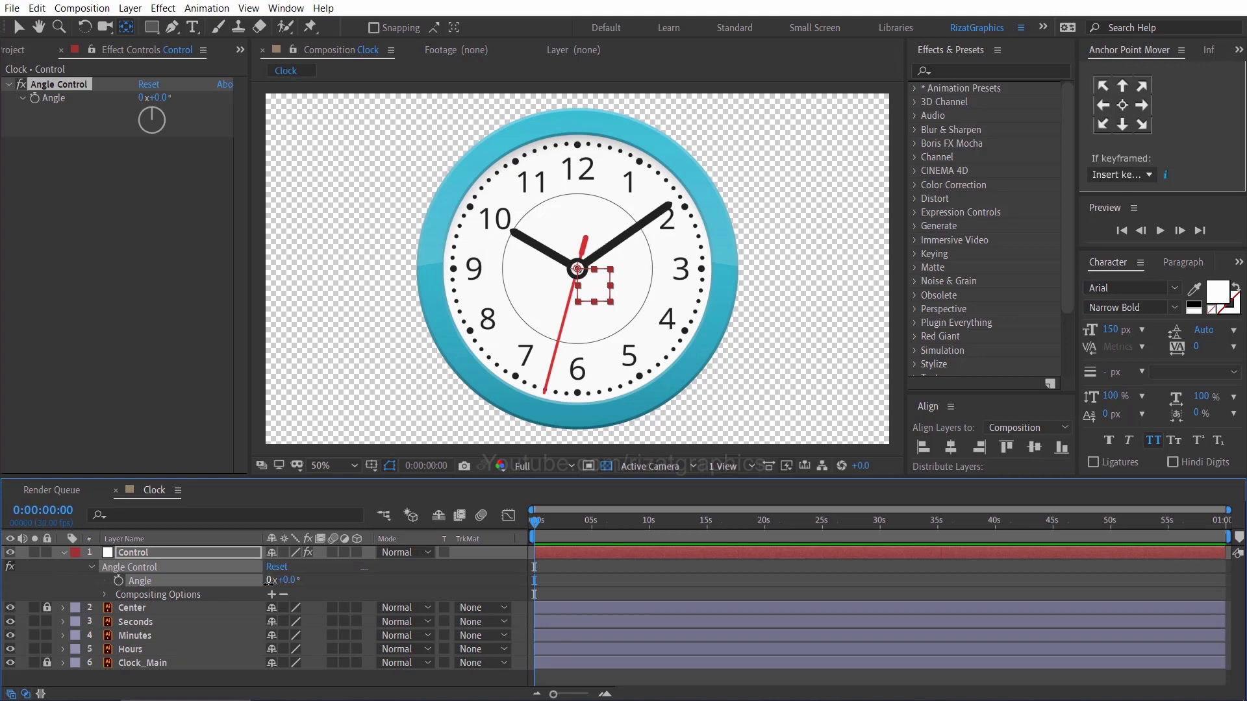
{"action": "left_click", "coordinate": [122, 582]}
- Keyframe one full revolution at 0:00:59:29 and preview the animation from the start
{"action": "left_click_drag", "start_coordinate": [532, 532], "coordinate": [1227, 524]}
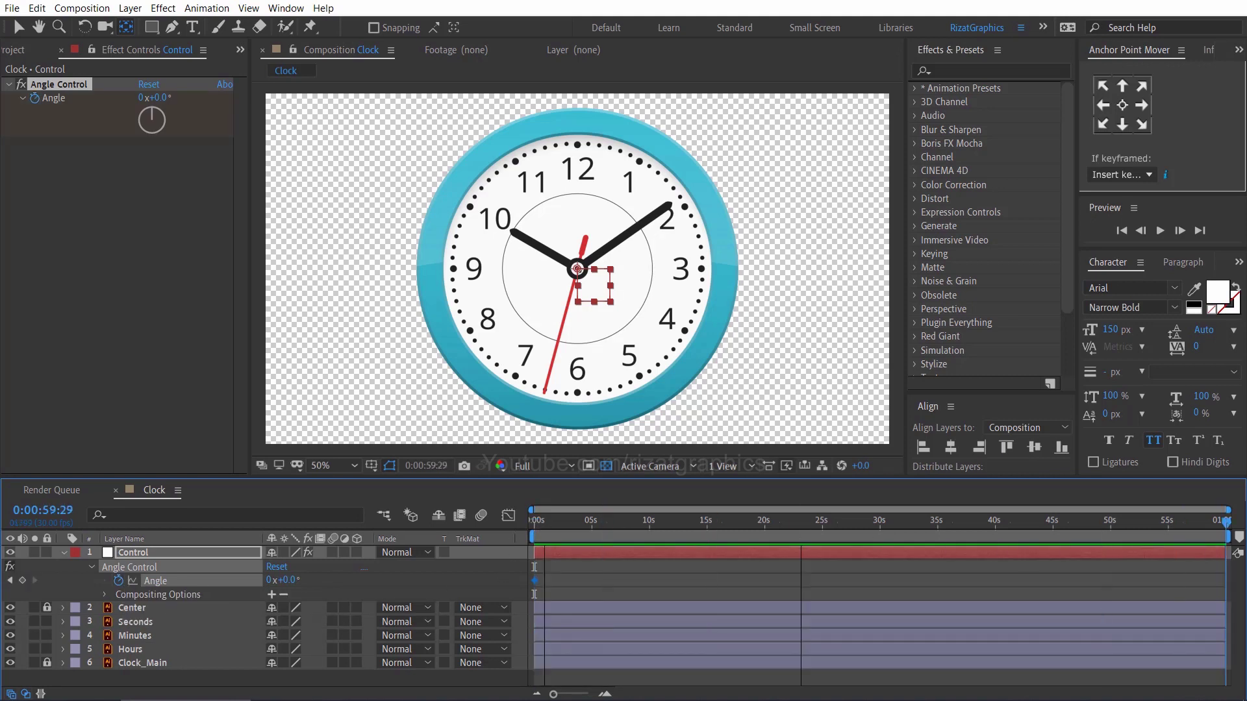
{"action": "left_click", "coordinate": [269, 580]}
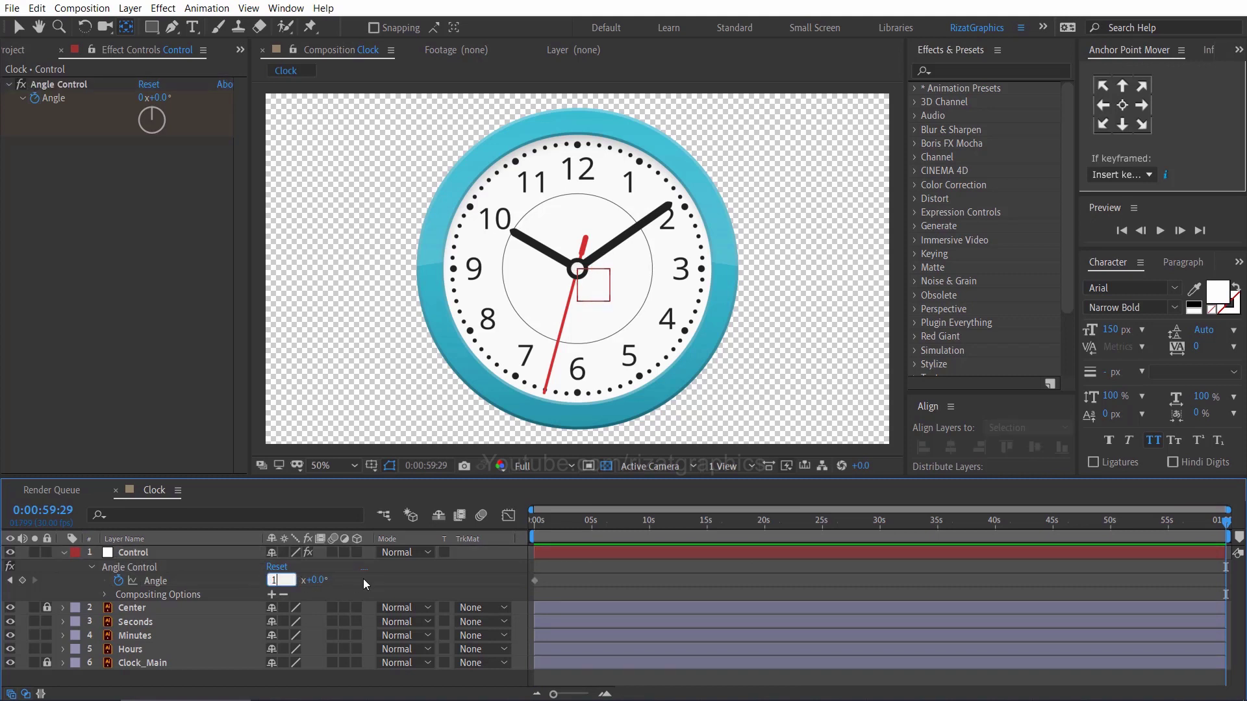
{"action": "key", "text": "Return"}
{"action": "left_click_drag", "start_coordinate": [572, 524], "coordinate": [525, 530]}
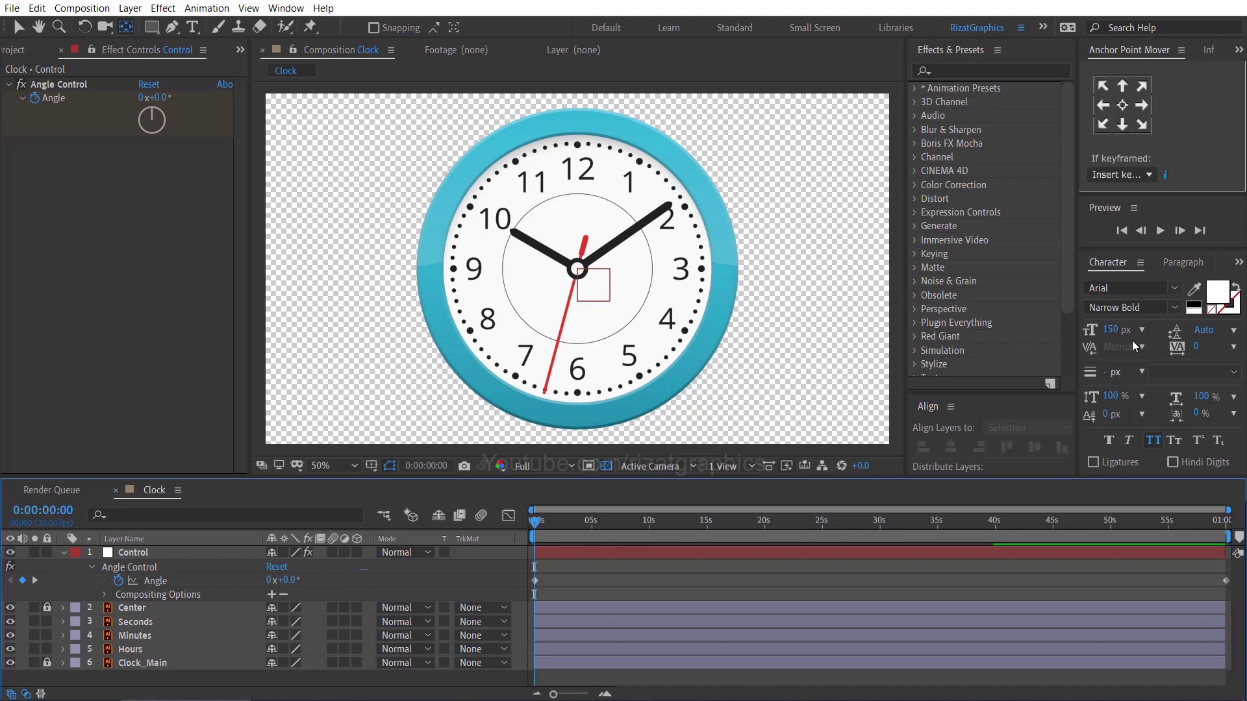
{"action": "left_click", "coordinate": [1162, 232]}
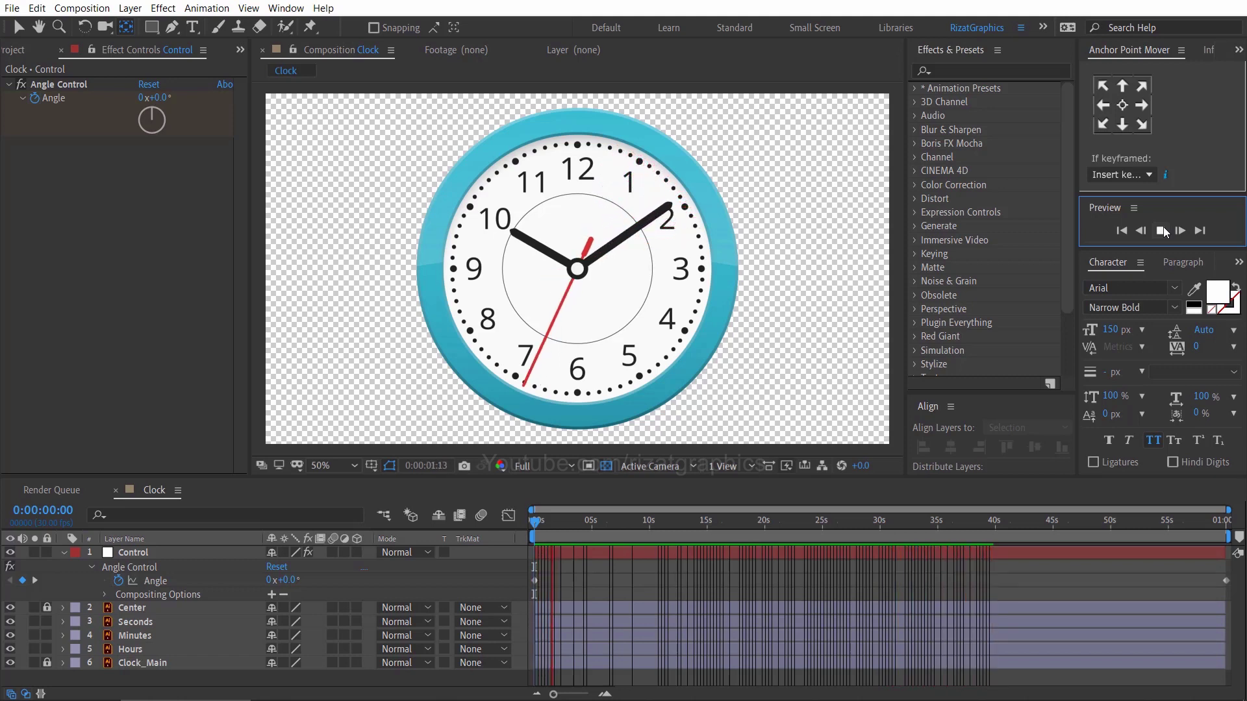
- Change the Angle end keyframe at 0:00:59:29 to 100x+0.0°
{"action": "left_click", "coordinate": [1160, 230]}
{"action": "left_click_drag", "start_coordinate": [555, 523], "coordinate": [526, 527]}
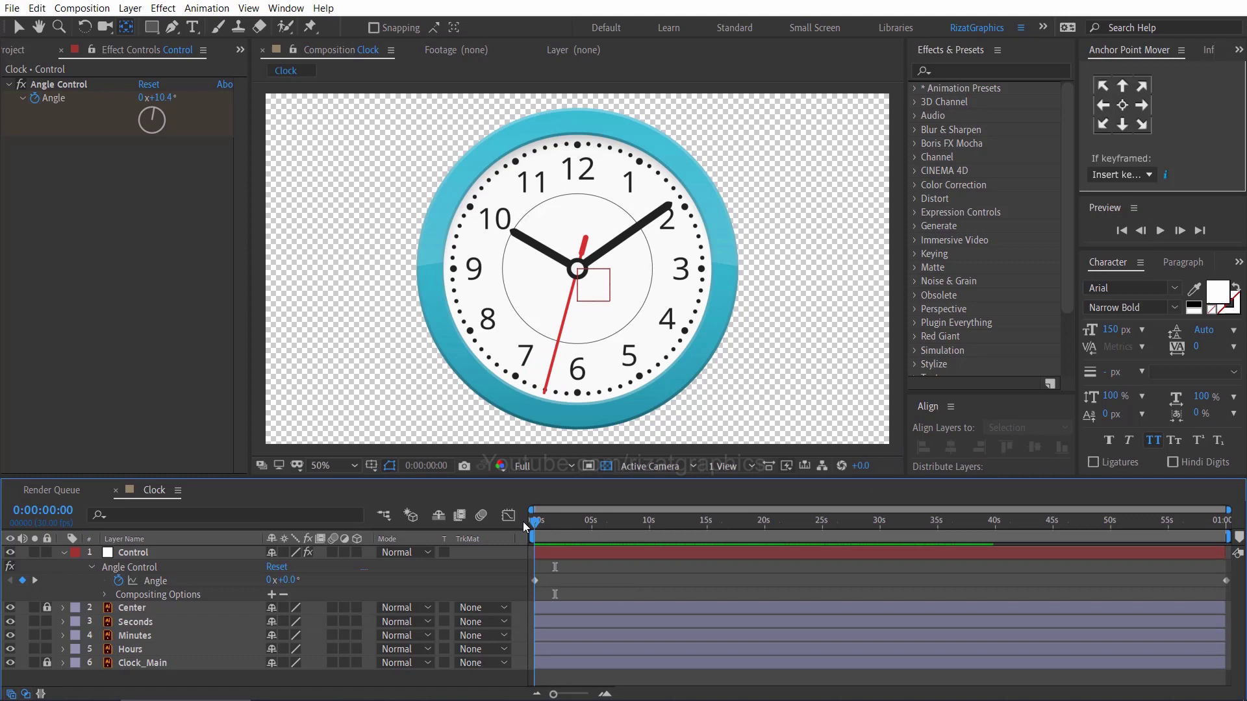
{"action": "left_click_drag", "start_coordinate": [603, 530], "coordinate": [1216, 566]}
{"action": "left_click", "coordinate": [1227, 582]}
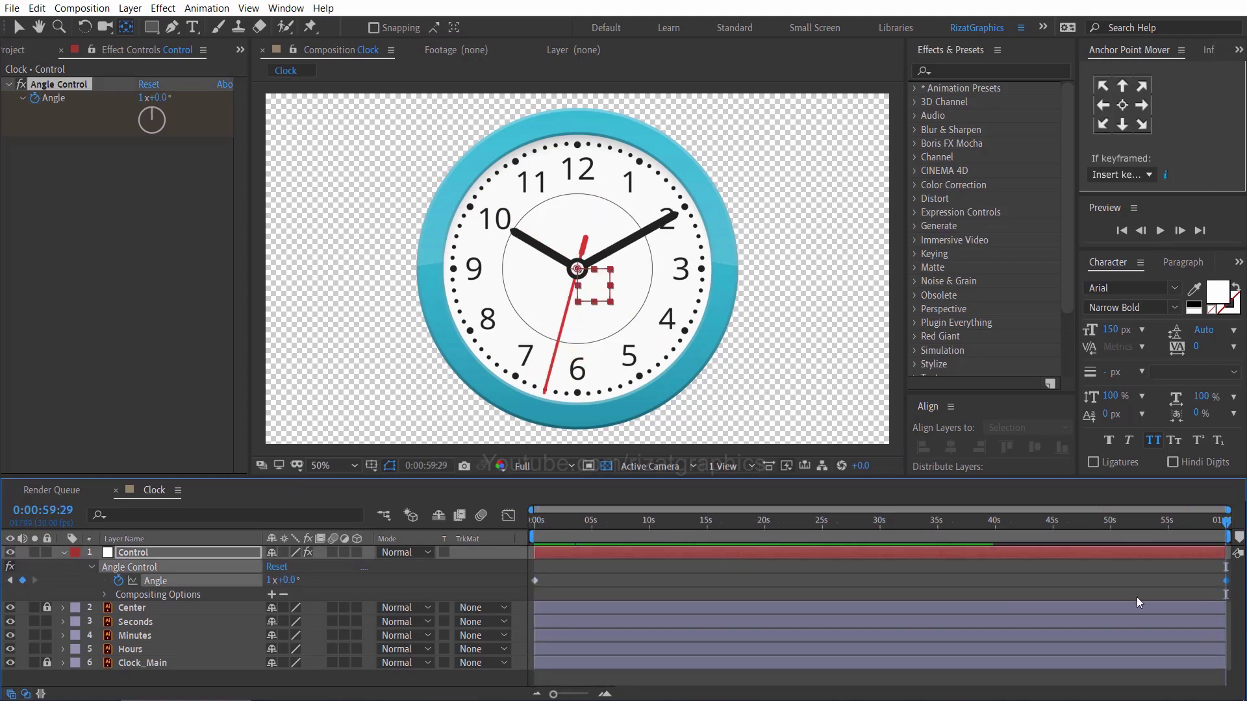
{"action": "left_click", "coordinate": [271, 580]}
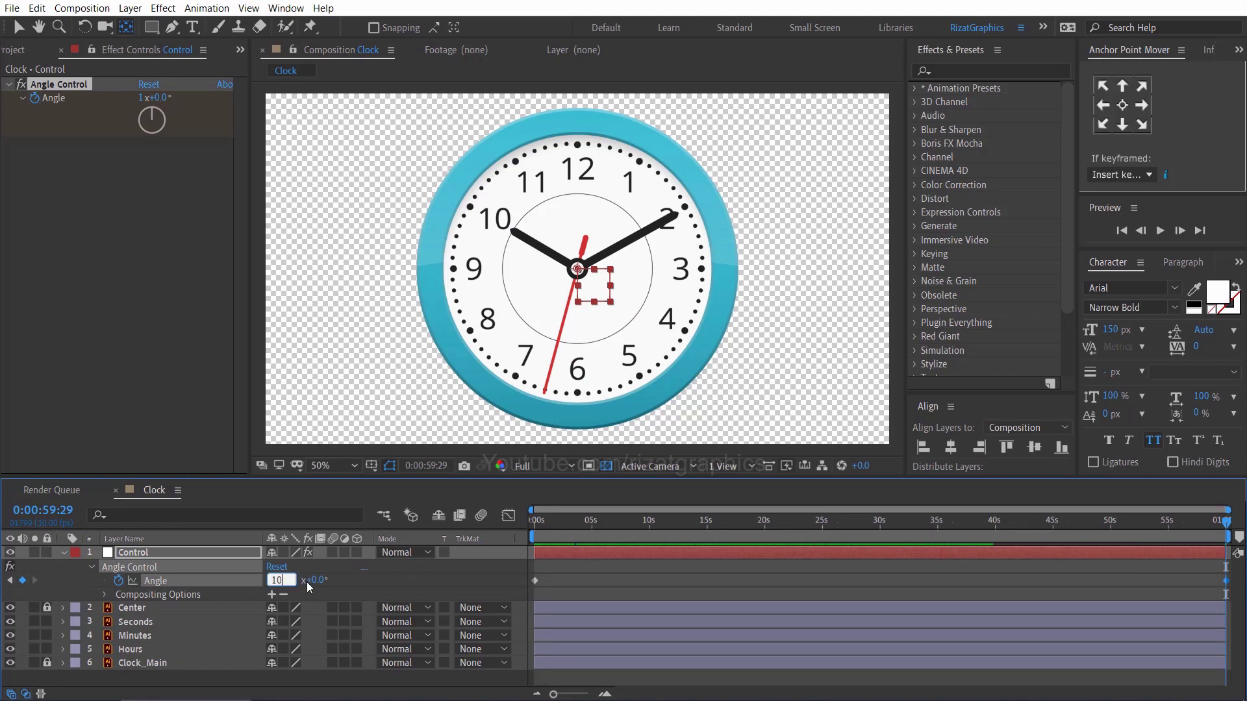
{"action": "key", "text": "Return"}
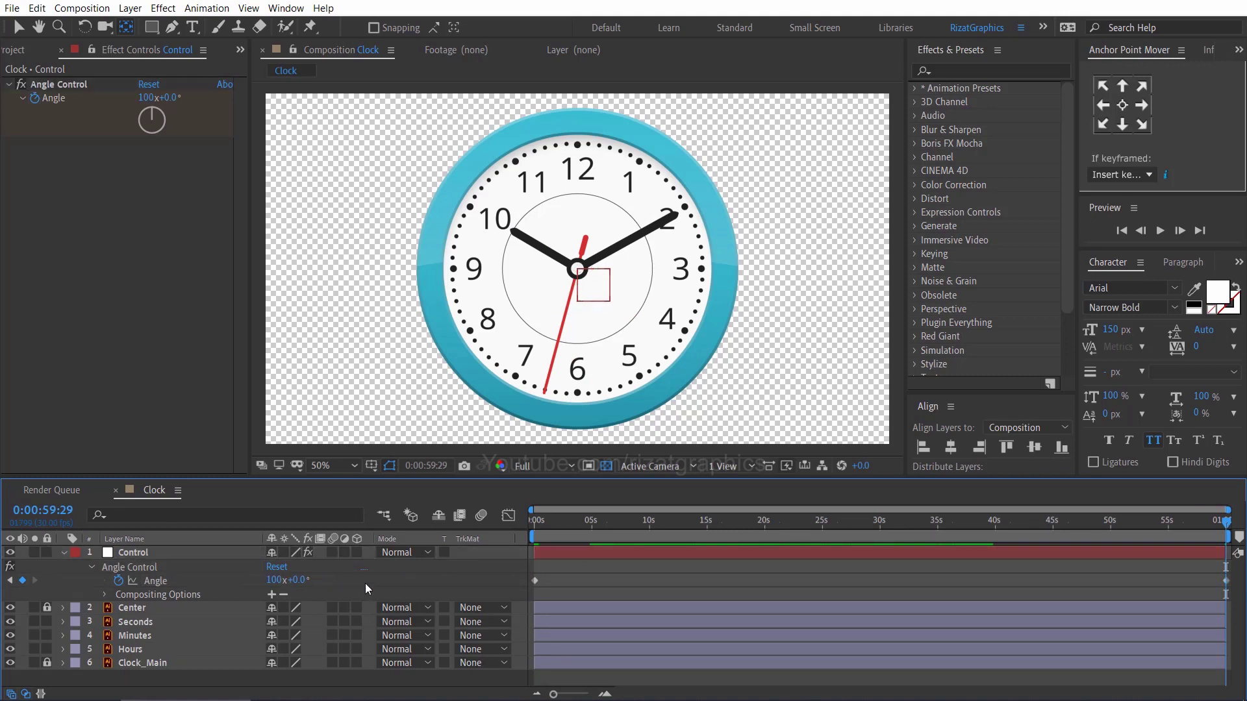
- Preview the faster clock from the first frame, then reselect the Angle end keyframe
{"action": "left_click", "coordinate": [529, 525]}
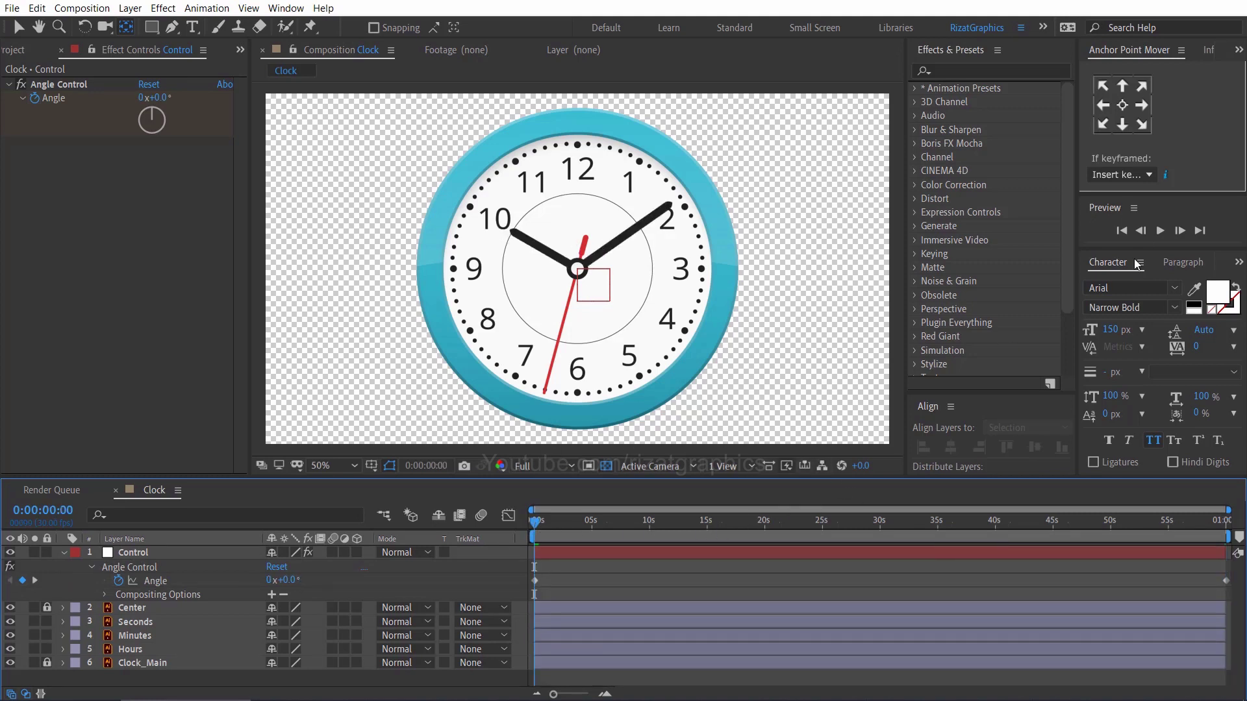
{"action": "left_click", "coordinate": [1161, 230]}
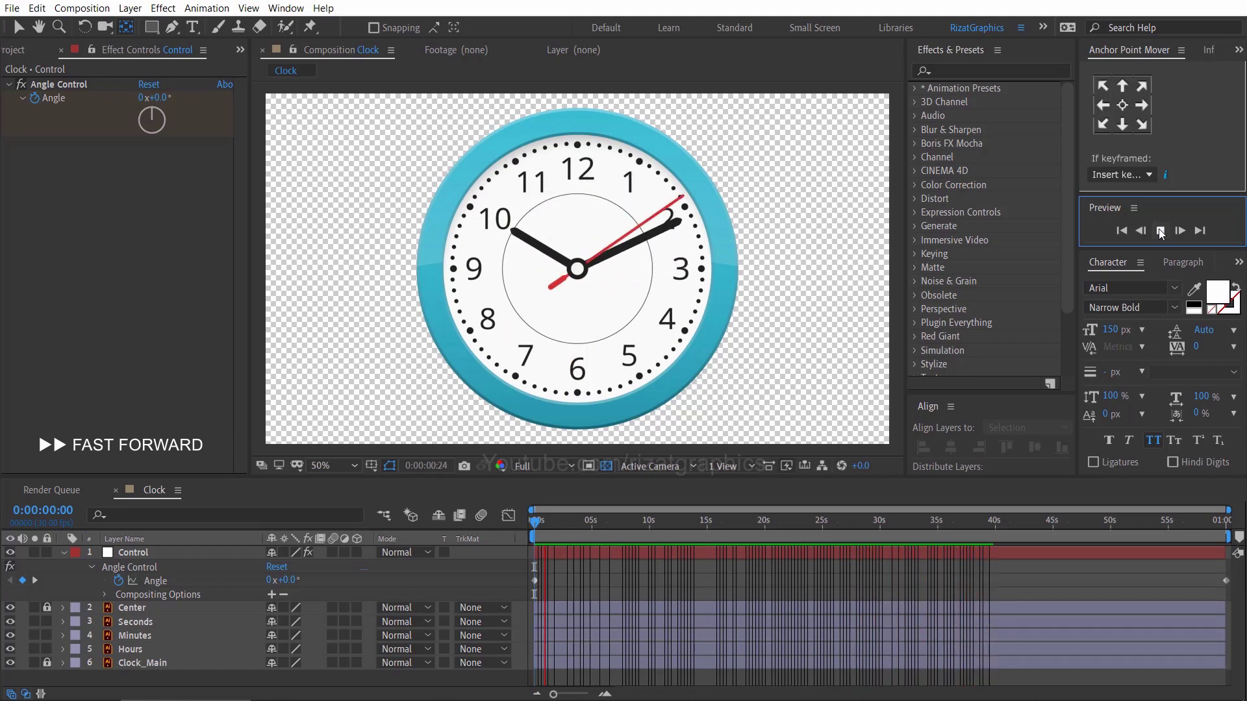
{"action": "key", "text": "space"}
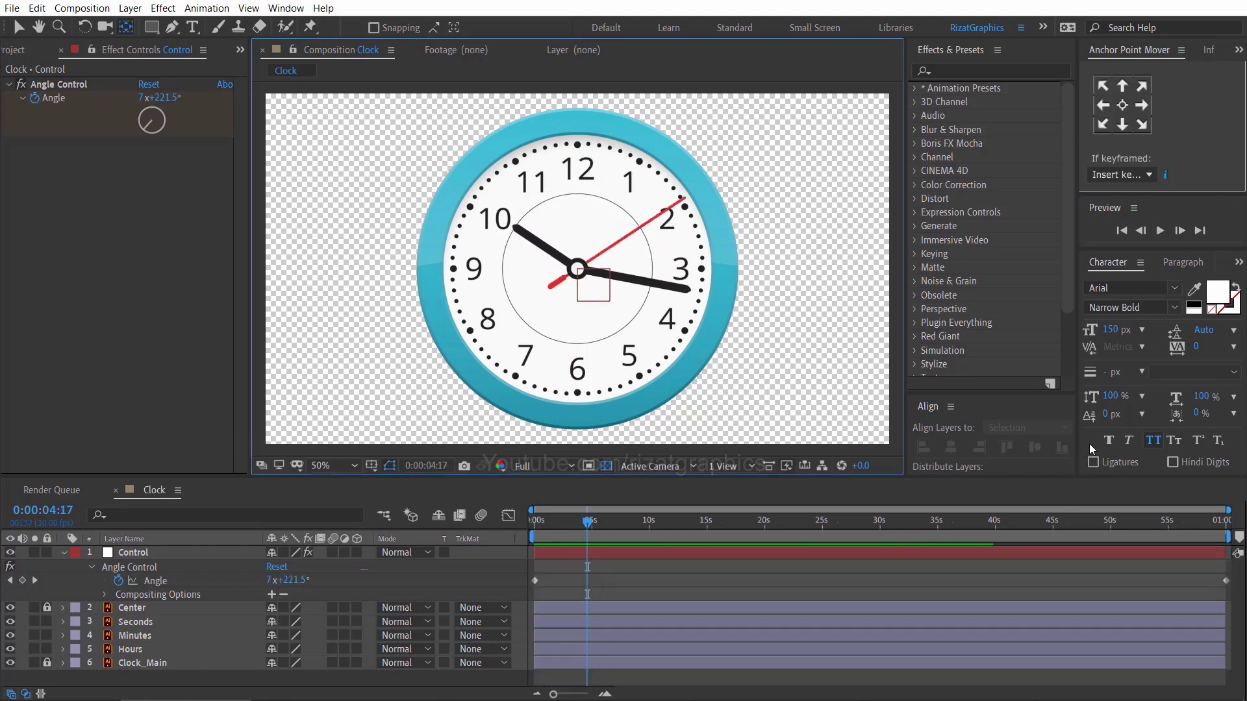
{"action": "left_click_drag", "start_coordinate": [587, 523], "coordinate": [1226, 523]}
{"action": "left_click", "coordinate": [1224, 580]}
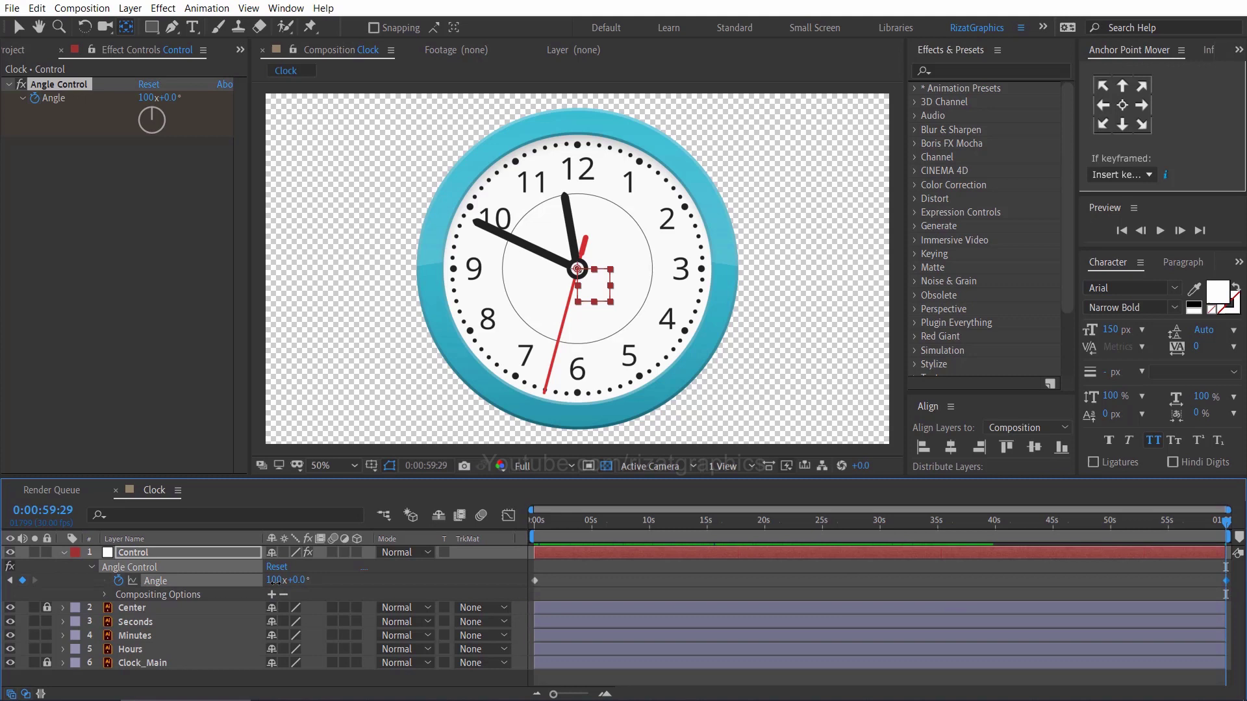
- Raise the Angle end keyframe to 500 revolutions and preview the clock from the start
{"action": "left_click", "coordinate": [276, 580]}
{"action": "left_click", "coordinate": [436, 581]}
{"action": "left_click_drag", "start_coordinate": [560, 522], "coordinate": [531, 522]}
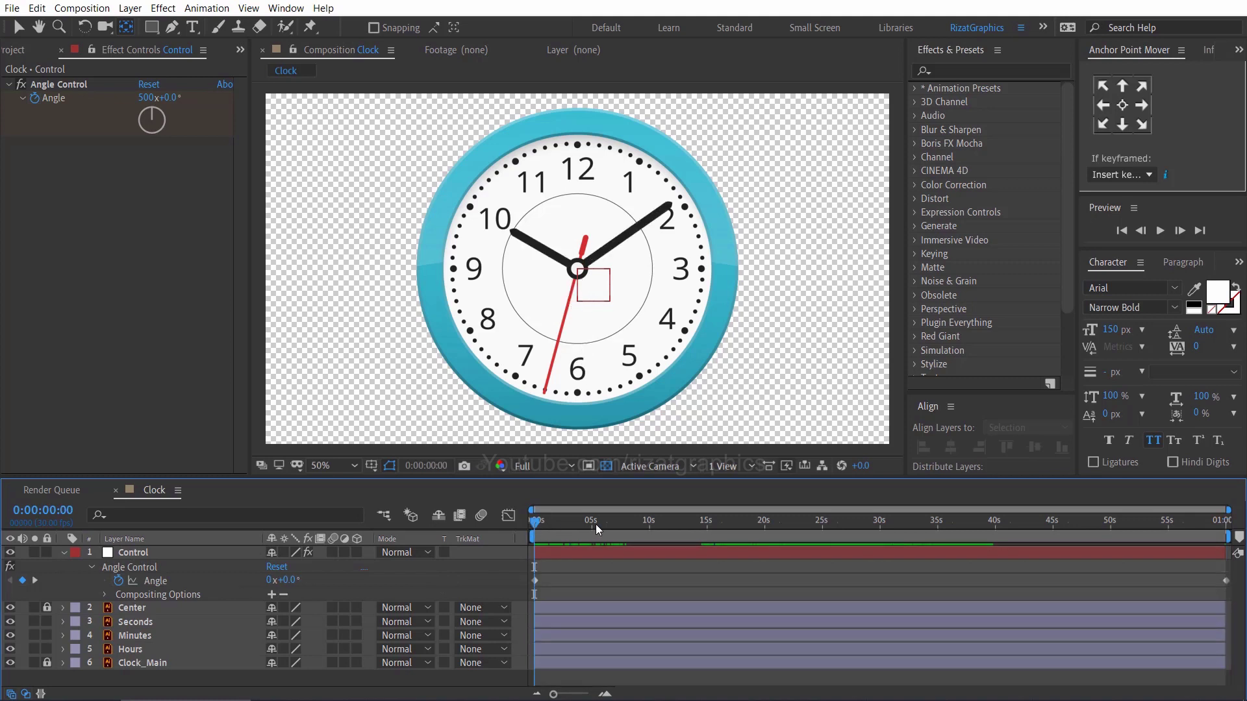
{"action": "left_click", "coordinate": [1160, 233]}
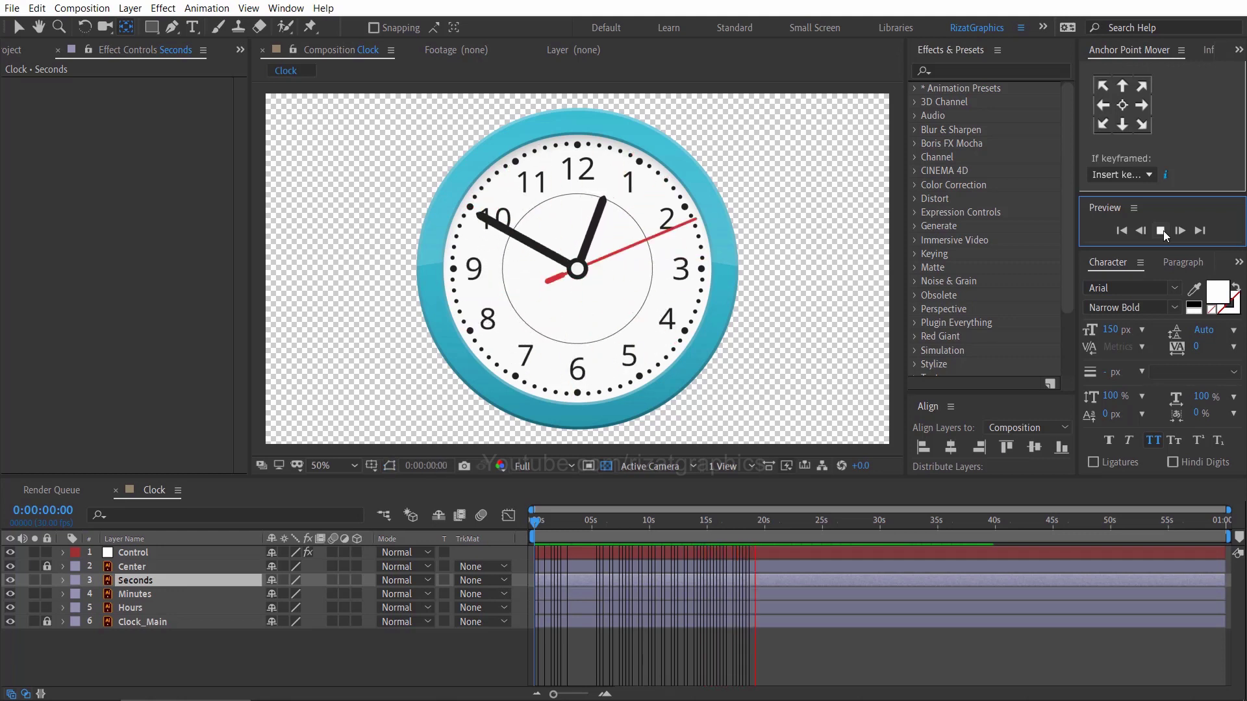
{"action": "left_click", "coordinate": [1161, 230]}
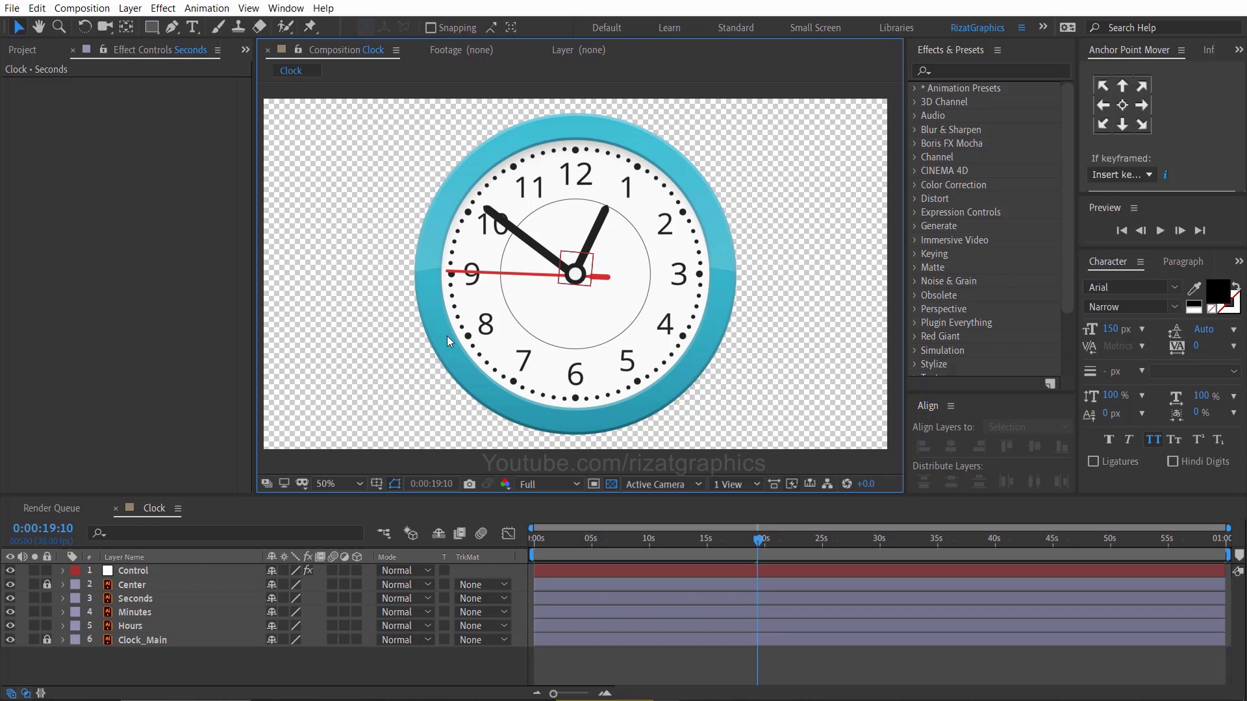
- Add an adjustment layer just above Clock_Main and name it 'Color Control'
{"action": "left_click", "coordinate": [133, 11]}
{"action": "mouse_move", "coordinate": [151, 26]}
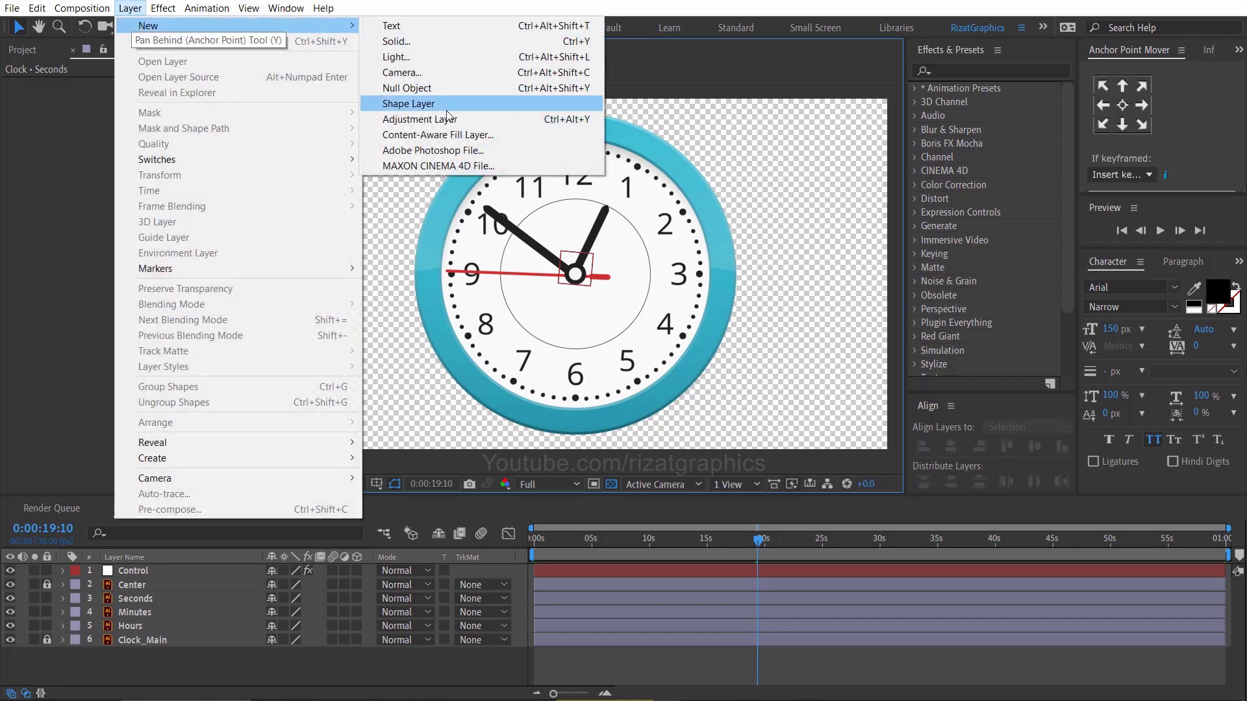
{"action": "left_click", "coordinate": [477, 119]}
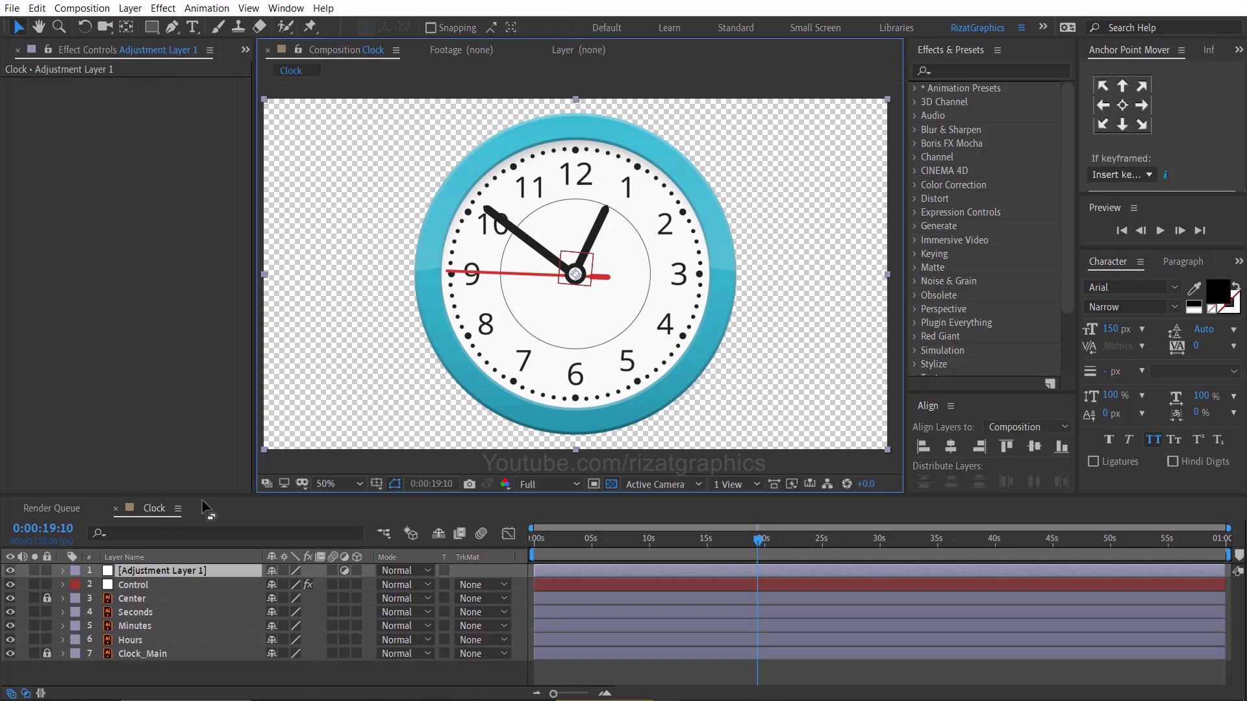
{"action": "left_click_drag", "start_coordinate": [159, 578], "coordinate": [166, 652]}
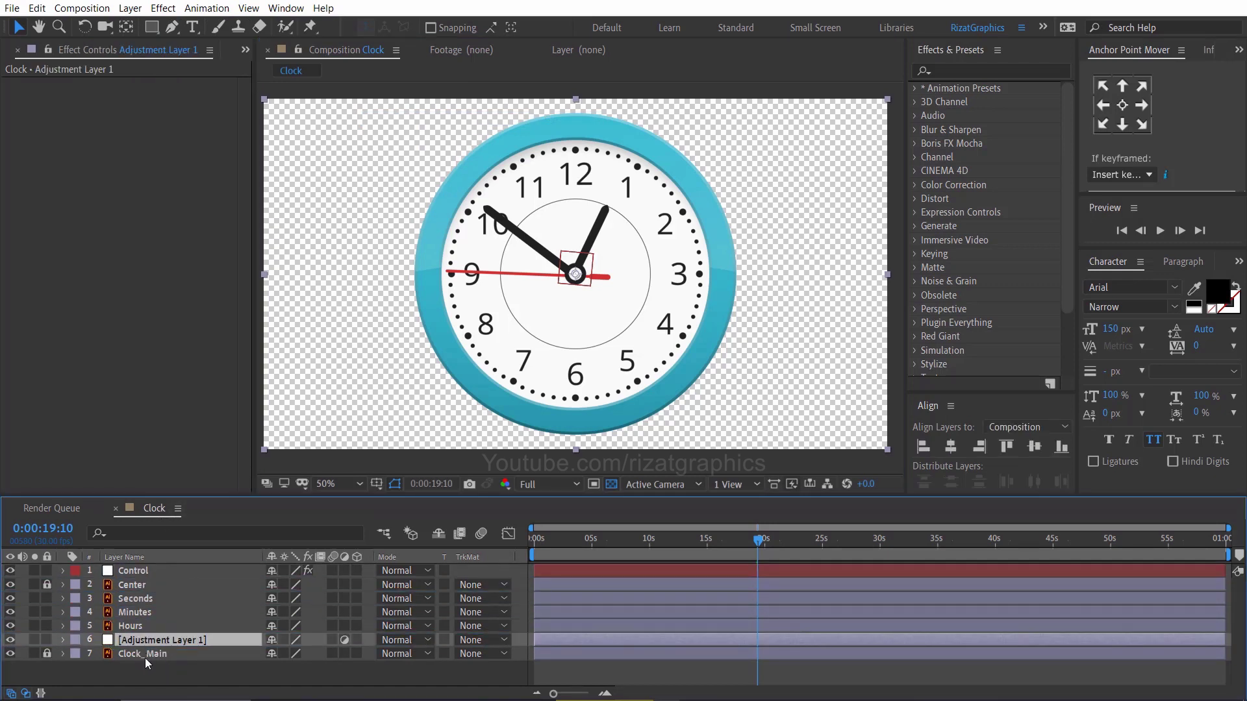
{"action": "key", "text": "Return"}
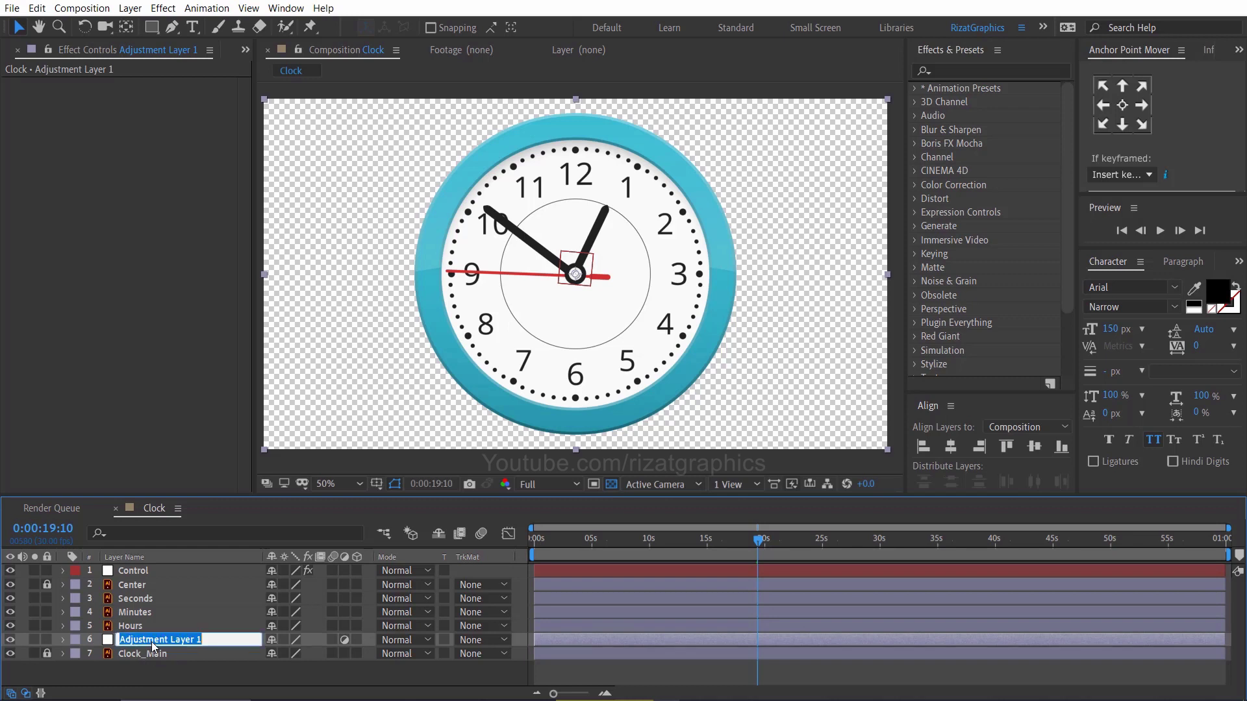
{"action": "type", "text": "Color Control"}
{"action": "key", "text": "Return"}
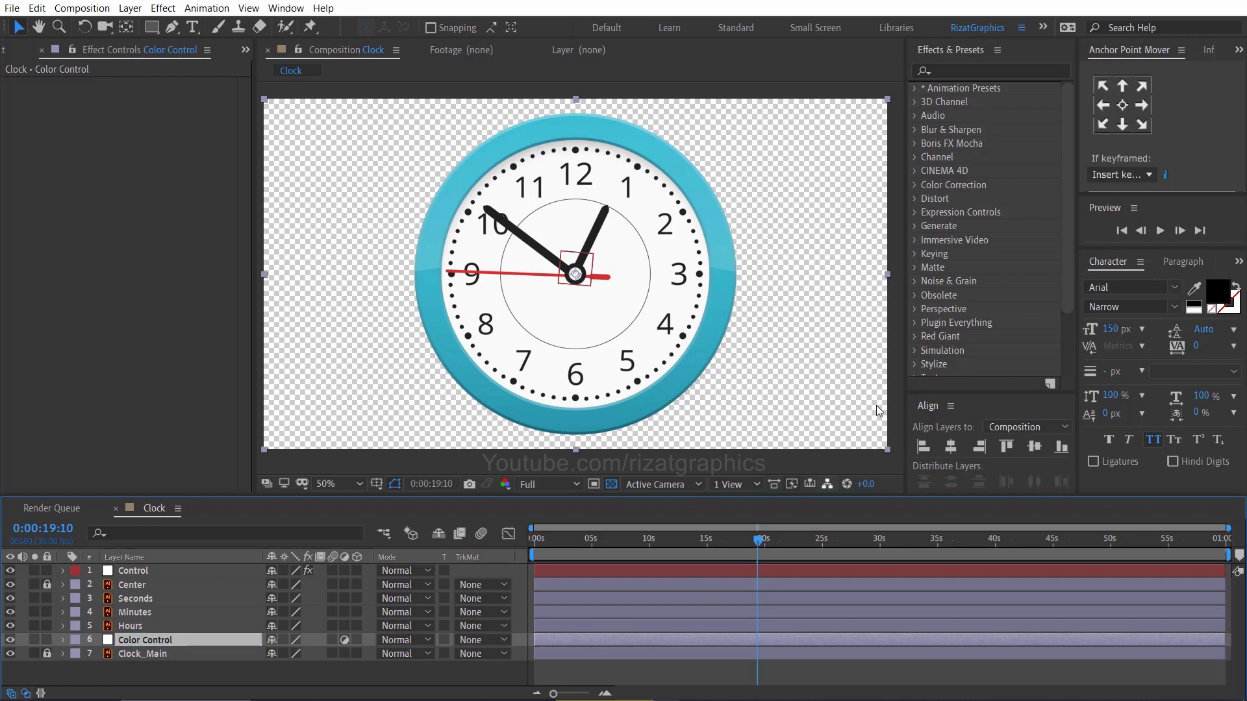
- Apply Hue/Saturation to Color Control with Master Hue 1x+17.0°, turning the rim blue
{"action": "left_click", "coordinate": [960, 72]}
{"action": "type", "text": "hue"}
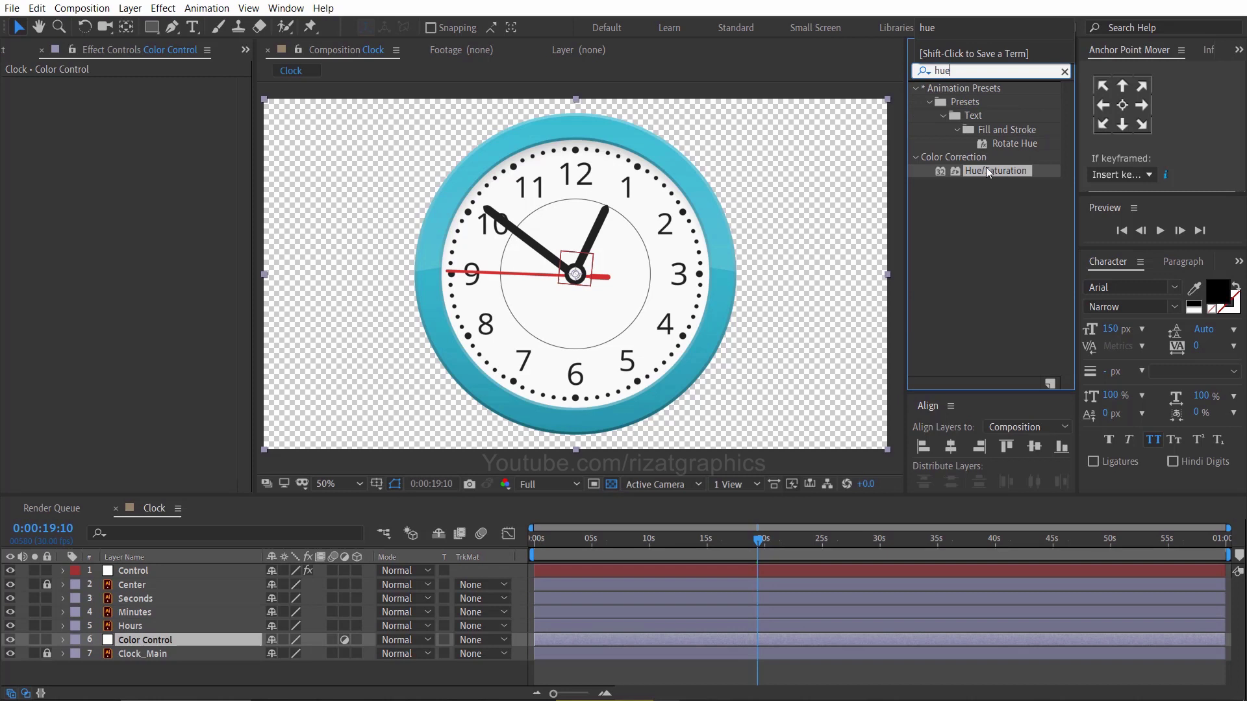
{"action": "left_click_drag", "start_coordinate": [988, 172], "coordinate": [196, 638]}
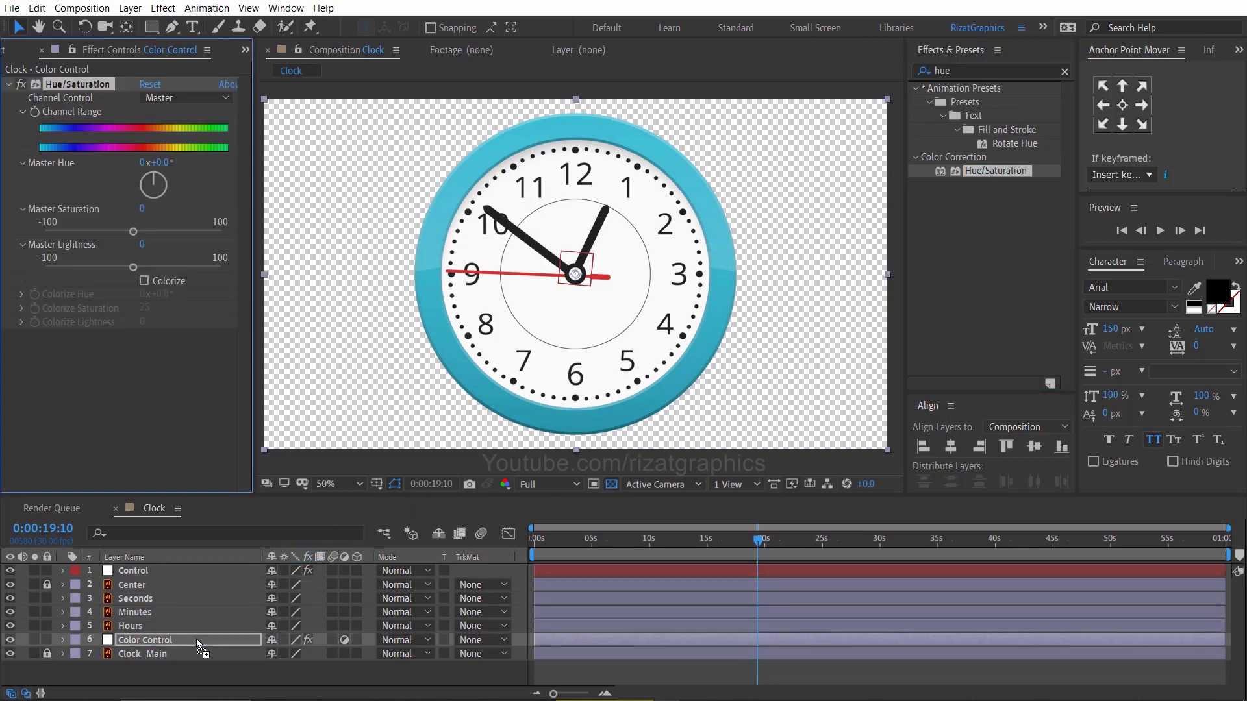
{"action": "mouse_move", "coordinate": [155, 182]}
{"action": "left_mouse_down"}
{"action": "mouse_move", "coordinate": [165, 193]}
{"action": "mouse_move", "coordinate": [148, 198]}
{"action": "mouse_move", "coordinate": [138, 180]}
{"action": "mouse_move", "coordinate": [164, 166]}
{"action": "left_mouse_up"}
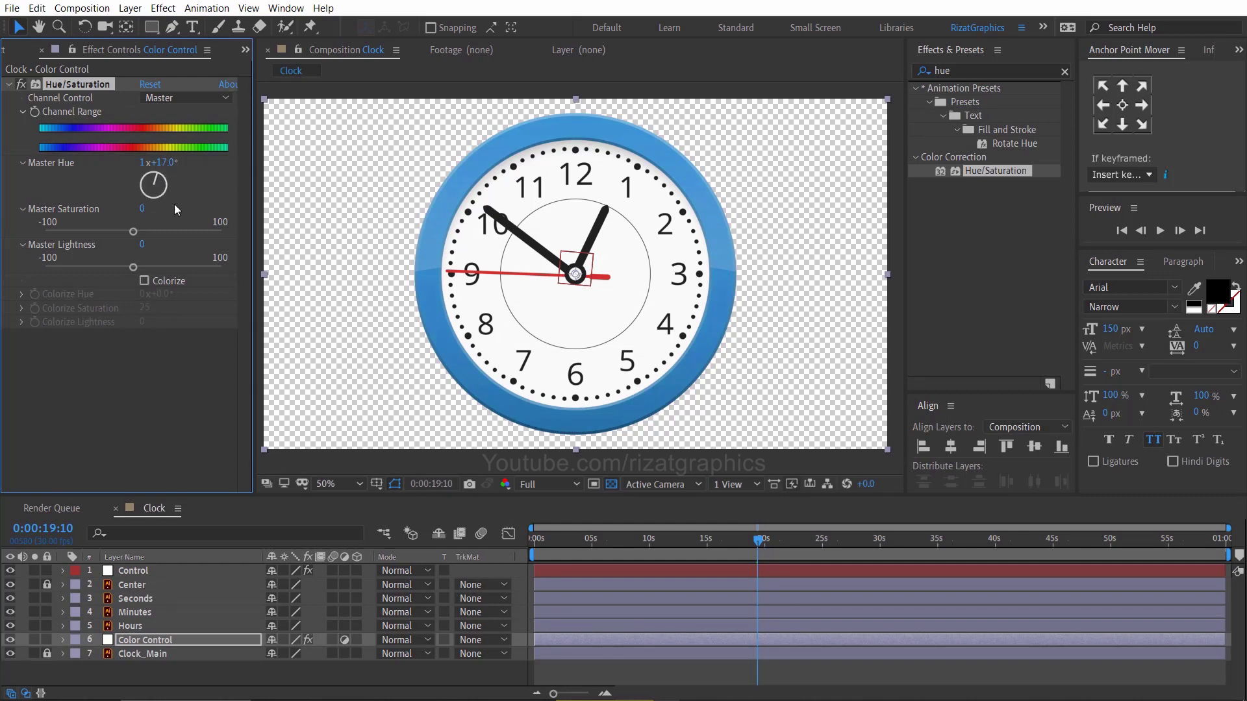
{"action": "left_click", "coordinate": [539, 546]}
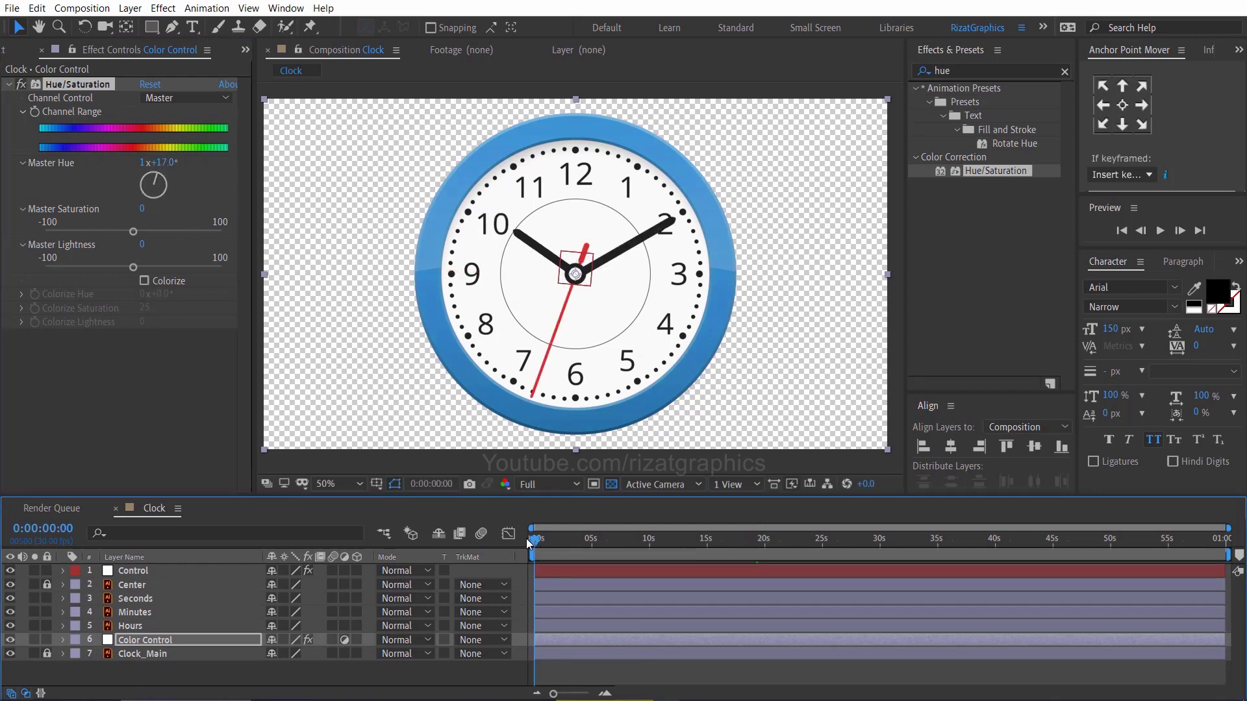
{"action": "left_click", "coordinate": [546, 571]}
- Reveal the Control layer's Angle keyframes and check the 500-revolution end keyframe
{"action": "key", "text": "u"}
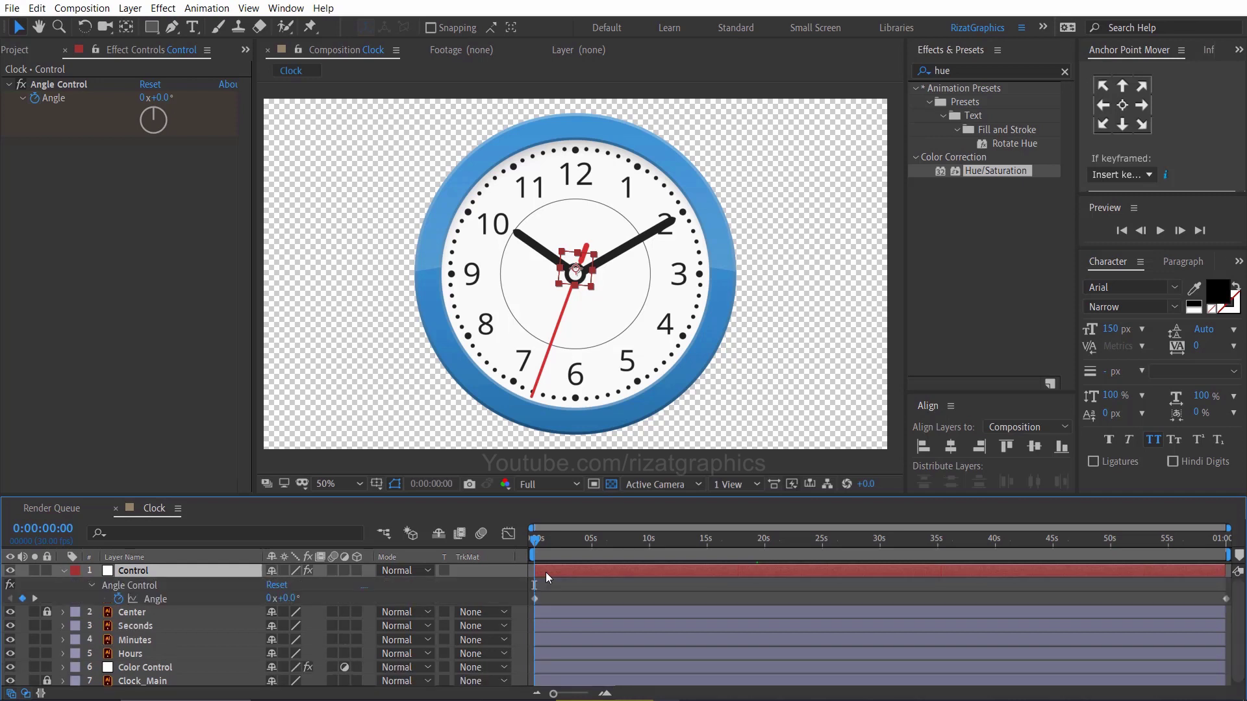
{"action": "left_click", "coordinate": [1227, 556]}
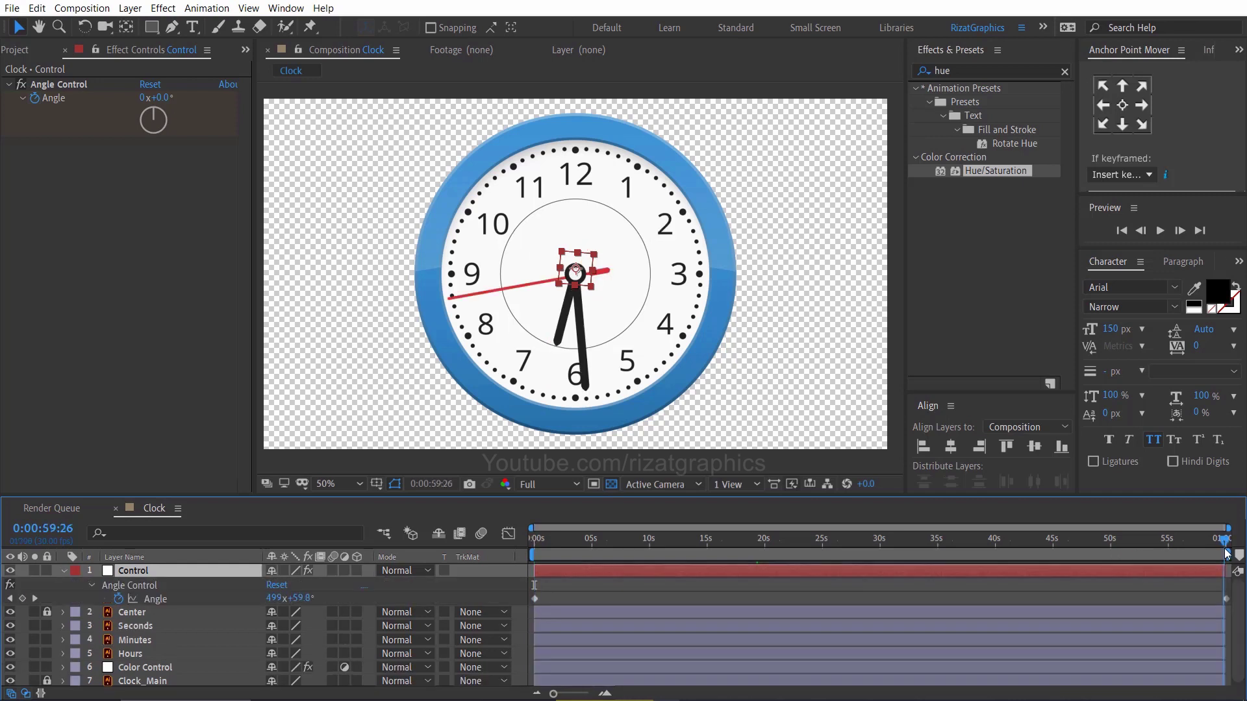
{"action": "left_click_drag", "start_coordinate": [1224, 547], "coordinate": [1227, 547]}
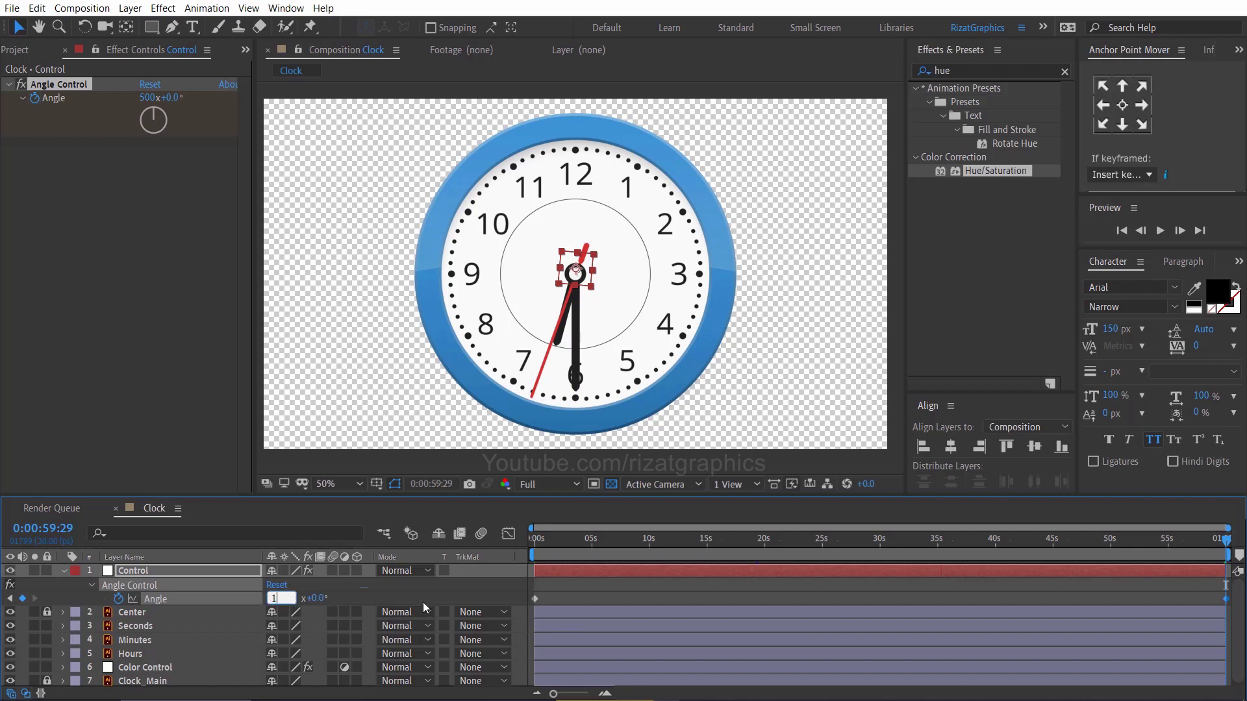
{"action": "type", "text": "1"}
{"action": "key", "text": "Return"}
{"action": "key", "text": "Home"}
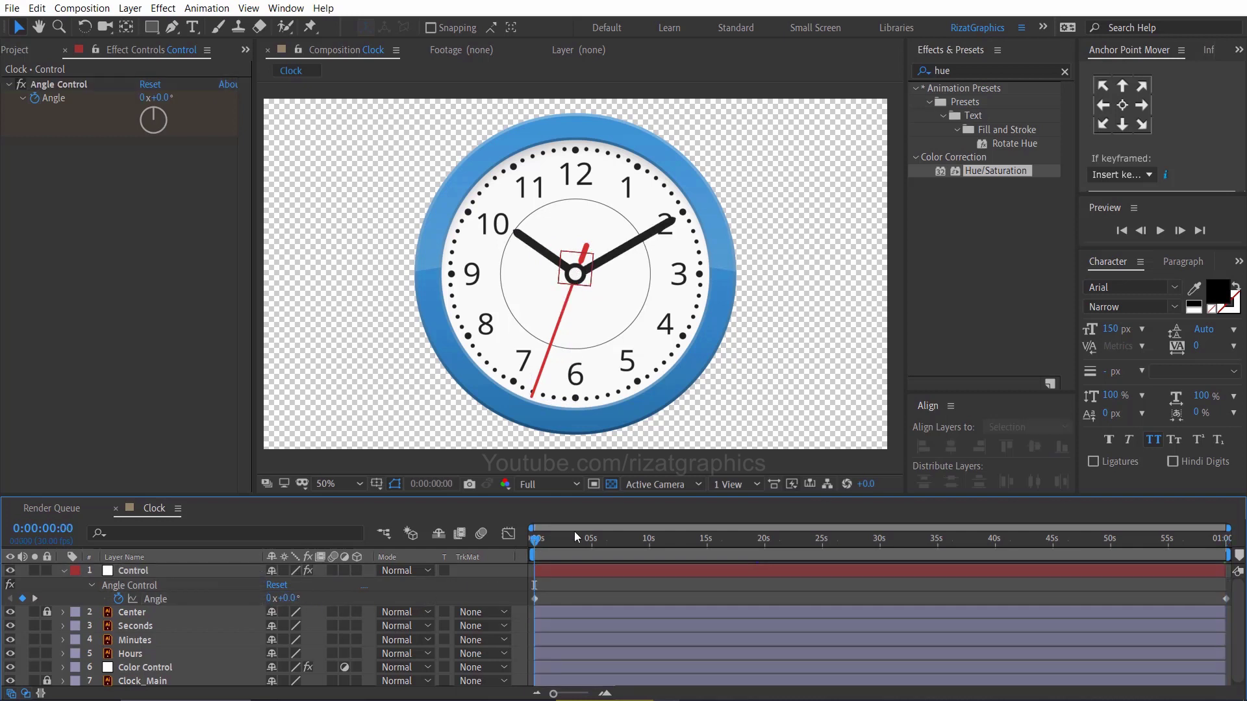
- Clear the 'hue' effects search and play the blue clock animation
{"action": "left_click", "coordinate": [1064, 72]}
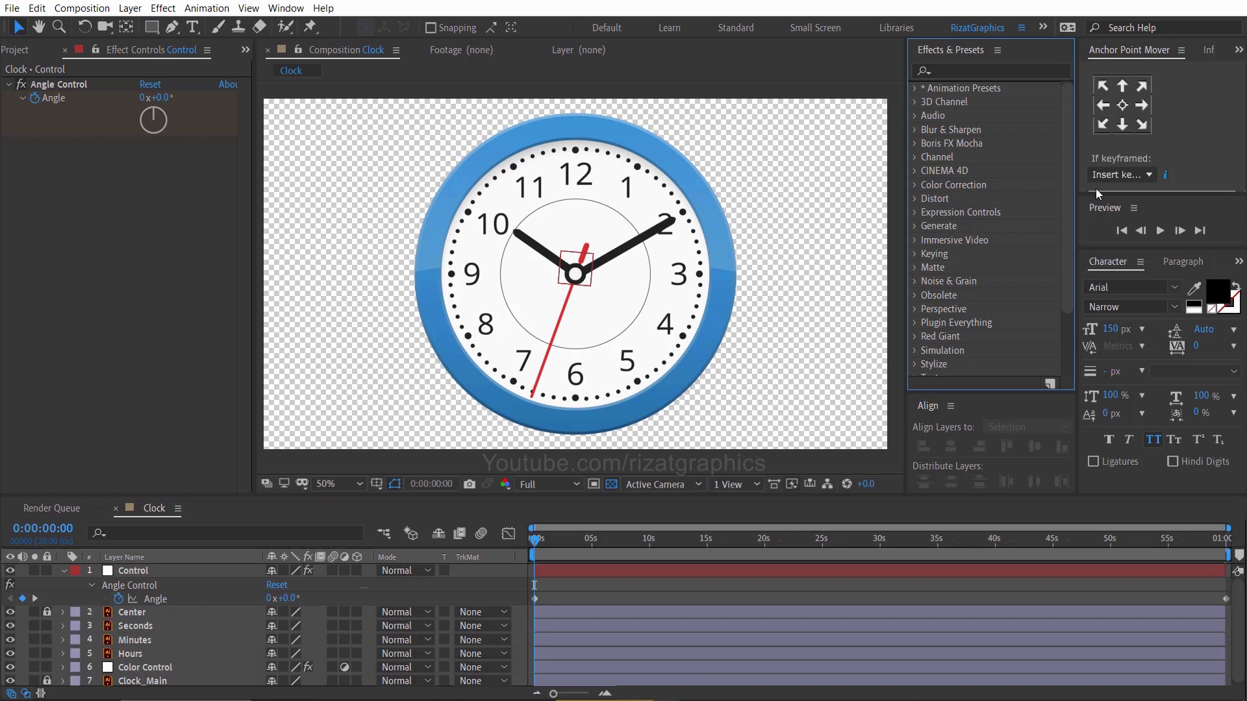
{"action": "left_click", "coordinate": [1159, 232]}
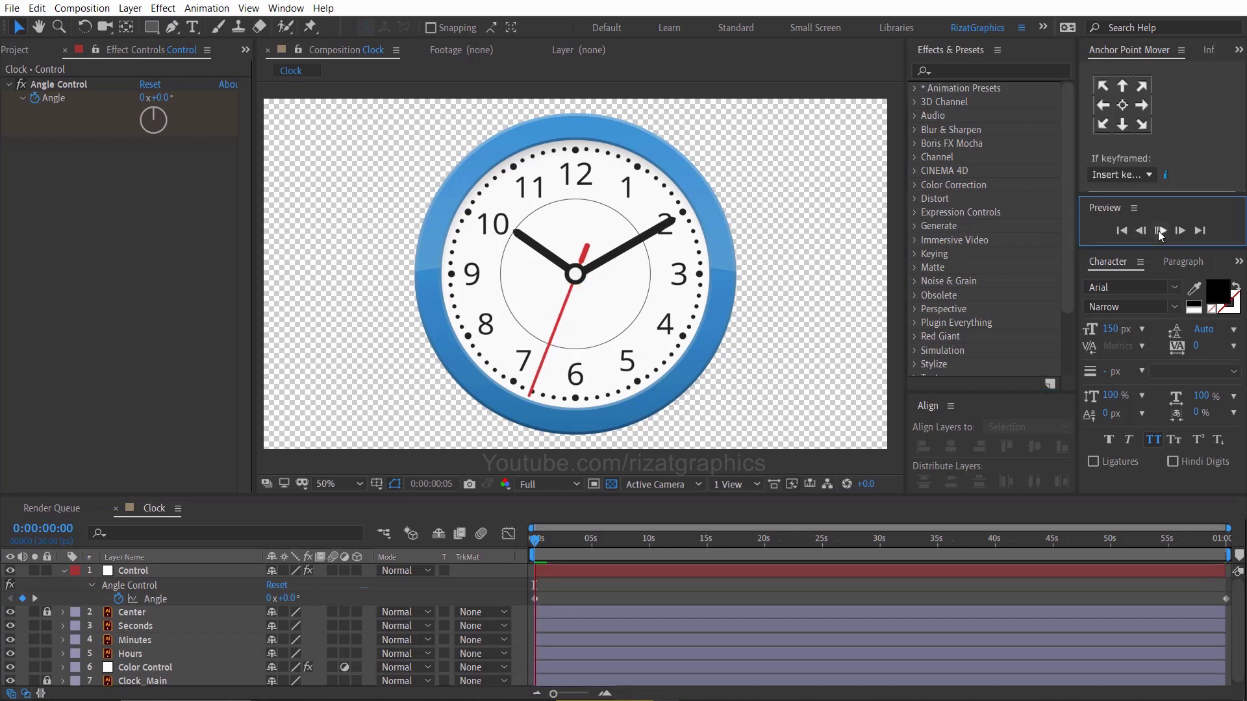